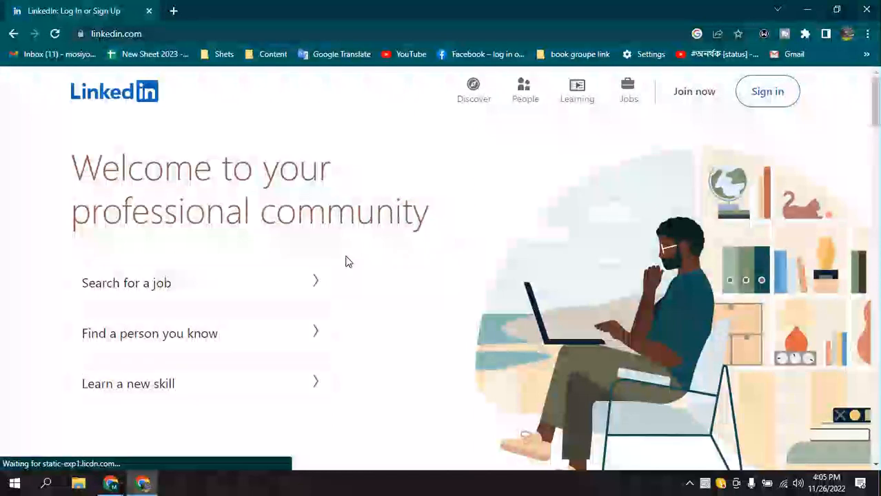
# Step: Dismiss the Google sign-in suggestion on the LinkedIn page
pyautogui.scroll(-2, 289, 241)
pyautogui.scroll(1, 207, 227)
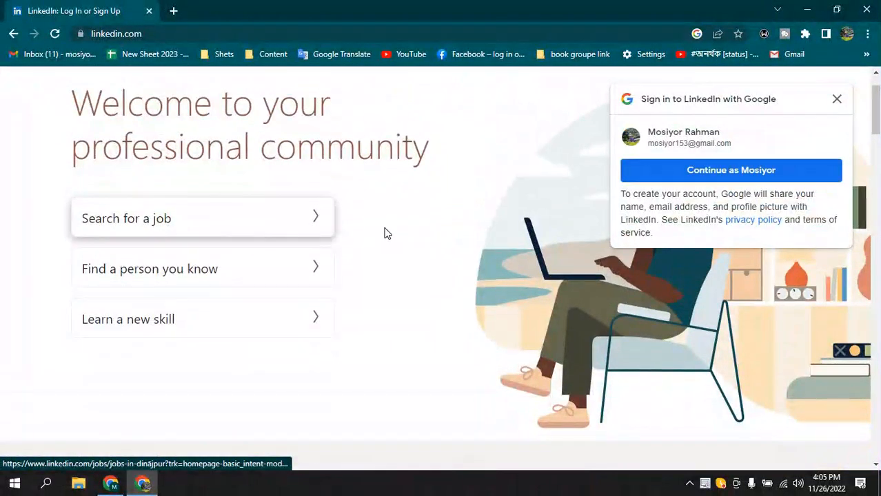
pyautogui.scroll(1, 551, 173)
pyautogui.click(842, 112)
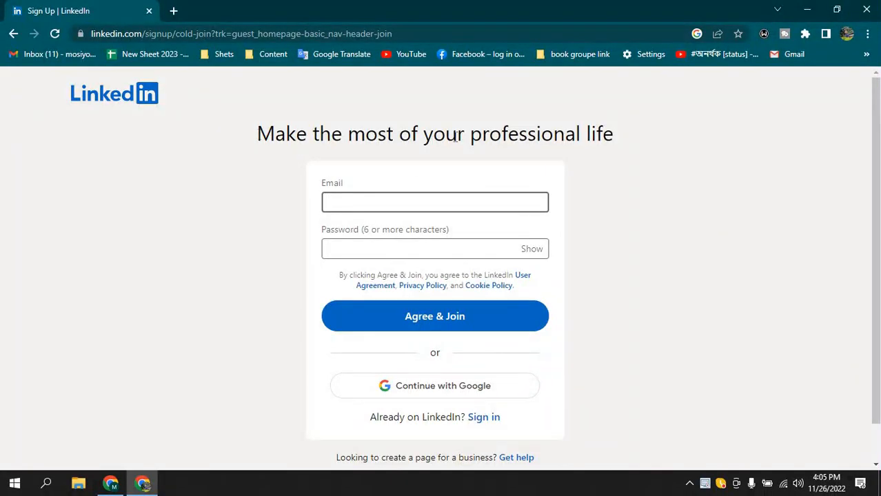
# Step: Sign up with the account email address and a password, then Agree & Join
pyautogui.moveTo(258, 136); pyautogui.dragTo(636, 137)
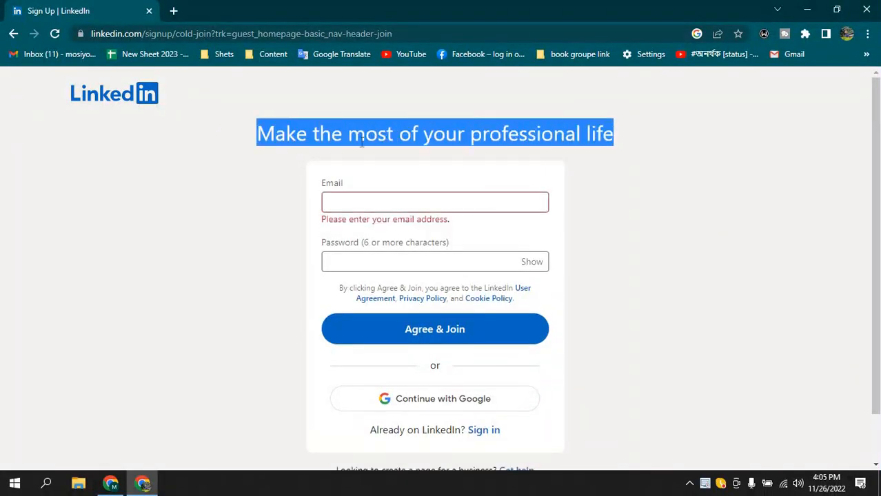
pyautogui.click(643, 178)
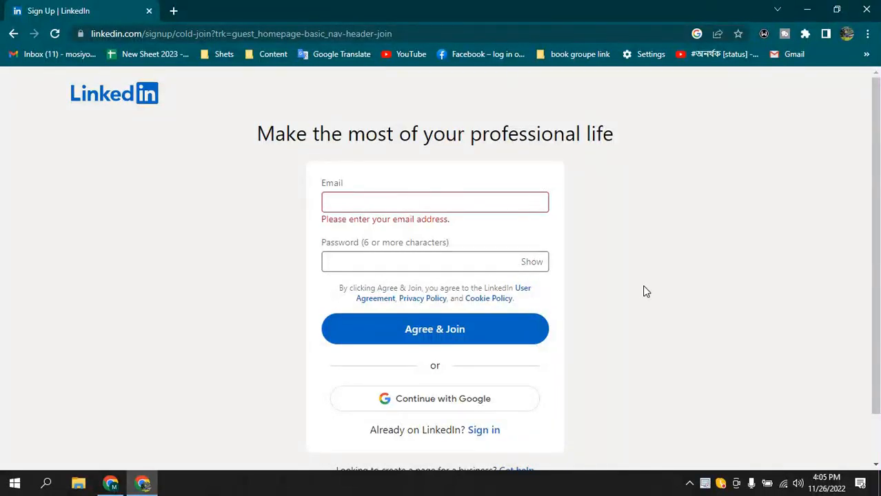
pyautogui.click(363, 198)
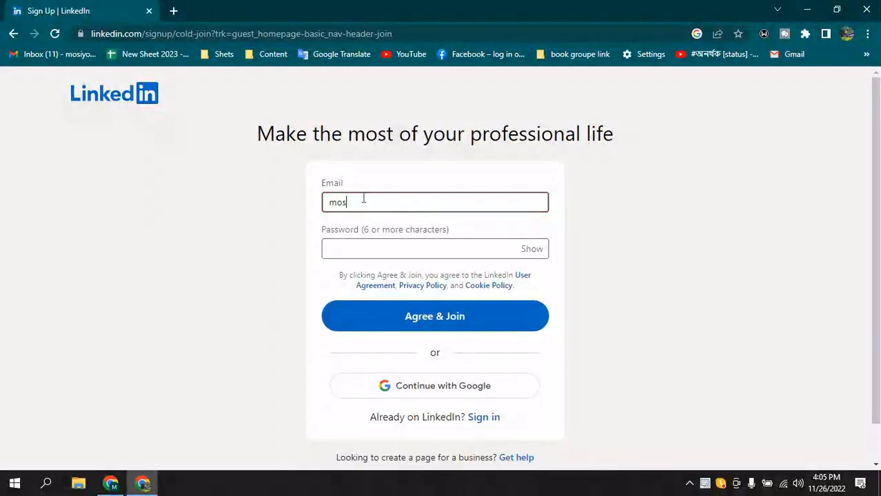
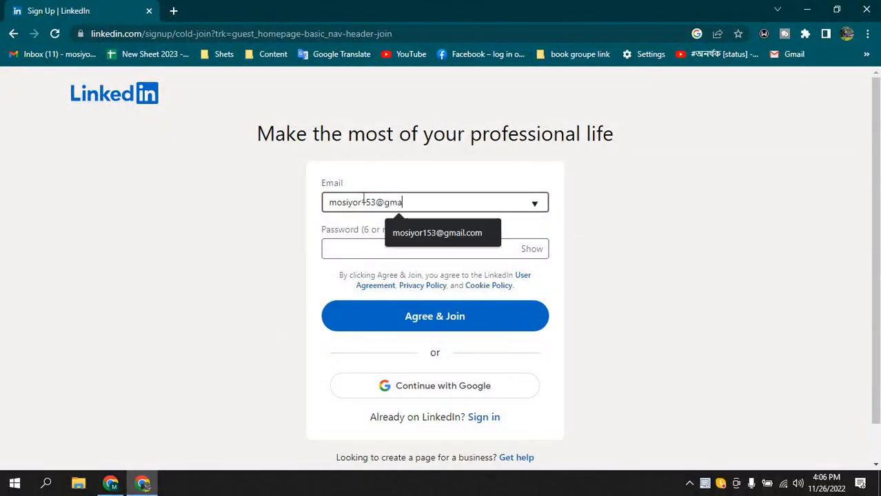
pyautogui.click(410, 246)
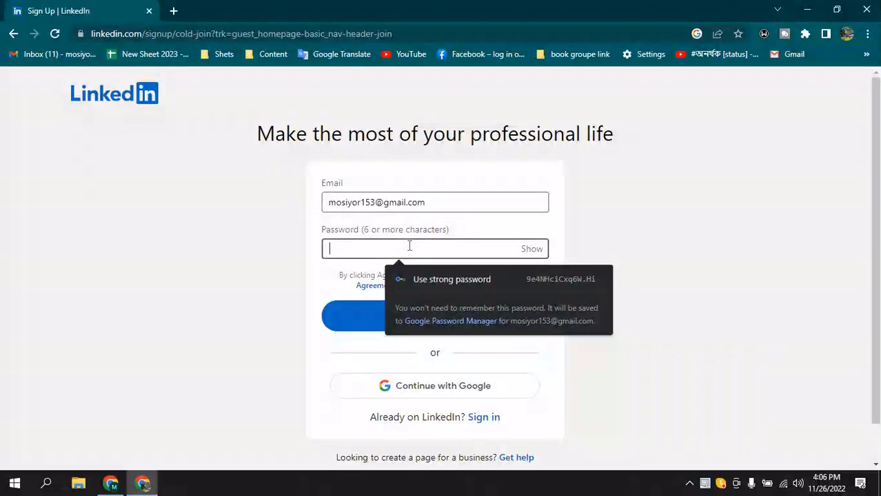
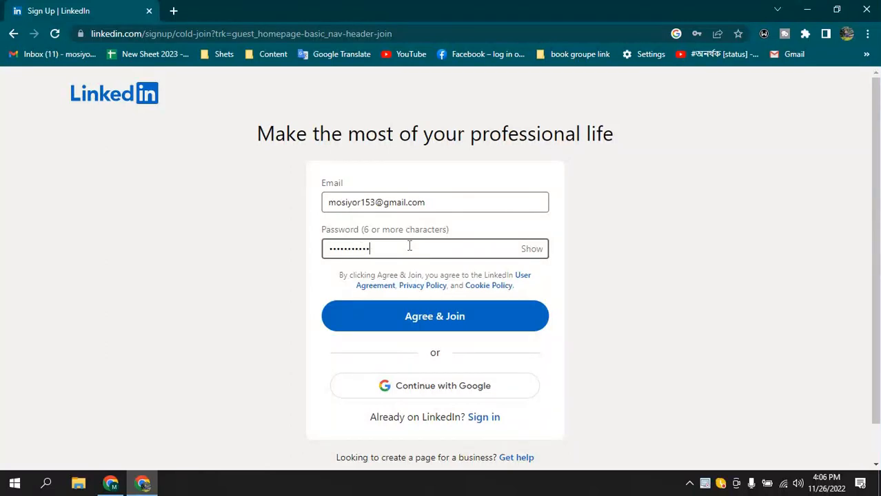
pyautogui.click(455, 326)
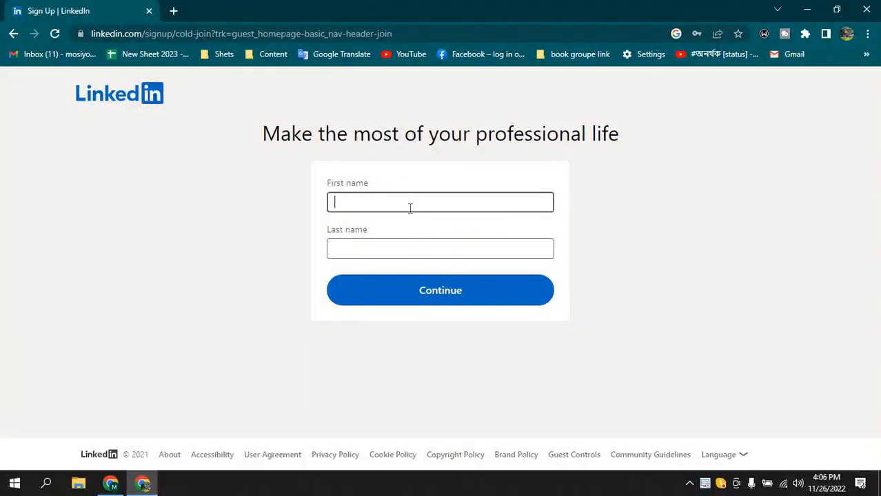
# Step: Fill in the first and last name and continue
pyautogui.click(398, 243)
pyautogui.write('Tec')
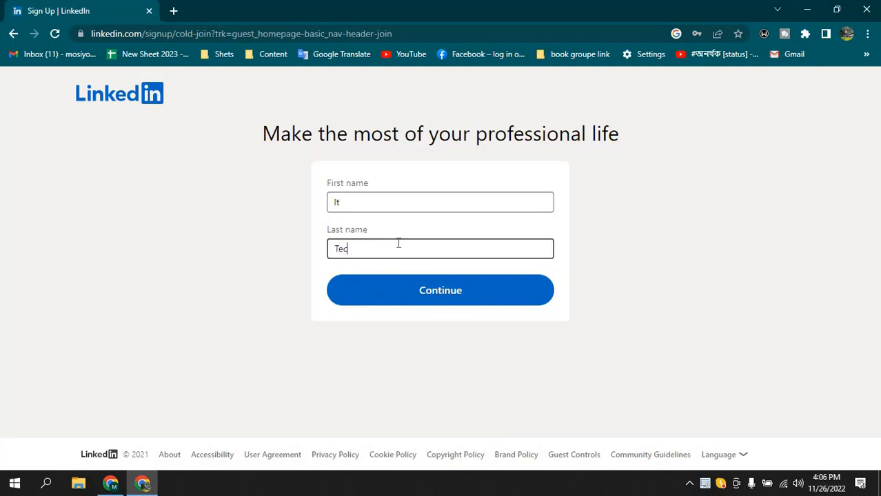
pyautogui.write('h')
pyautogui.click(442, 288)
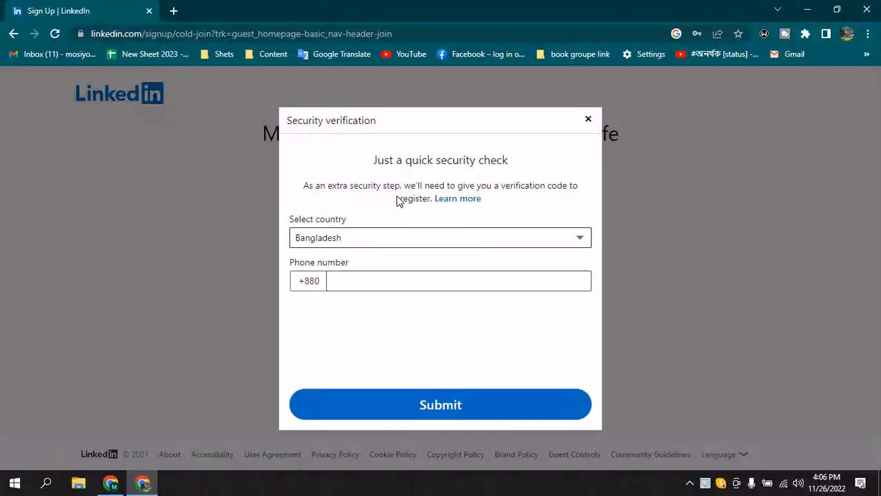
# Step: Verify the account with the phone number and the texted verification code
pyautogui.click(419, 280)
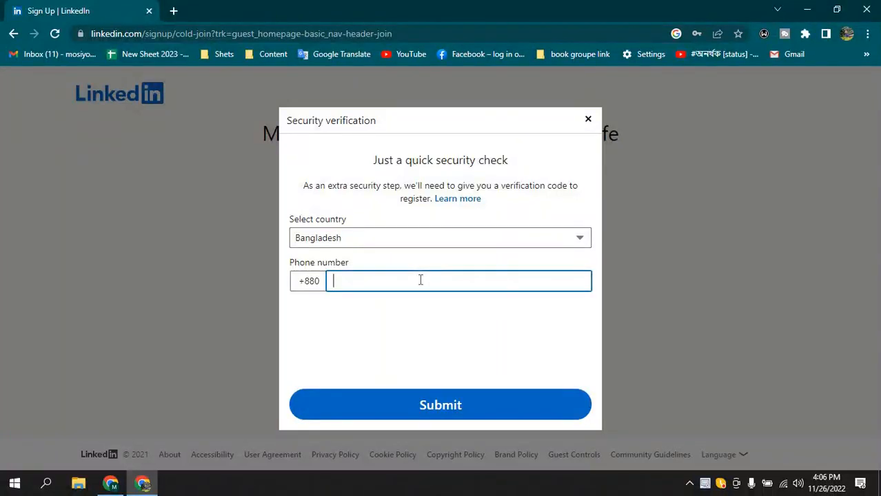
pyautogui.press('Return')
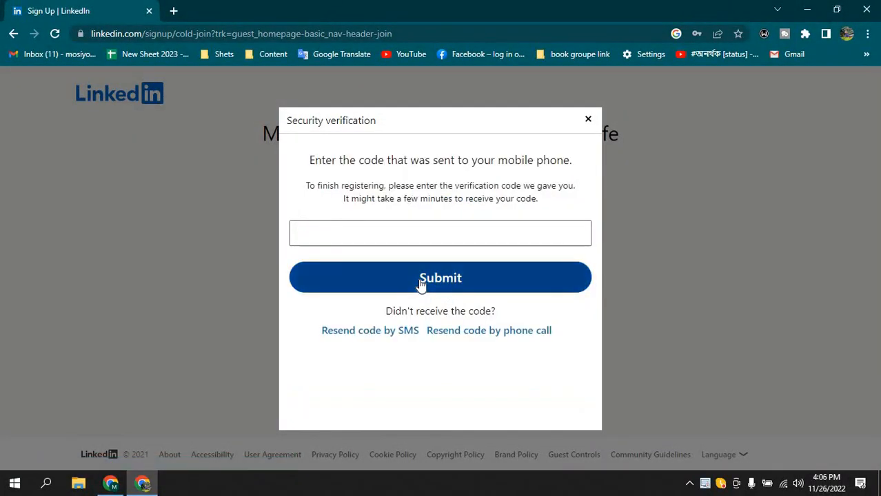
pyautogui.click(440, 233)
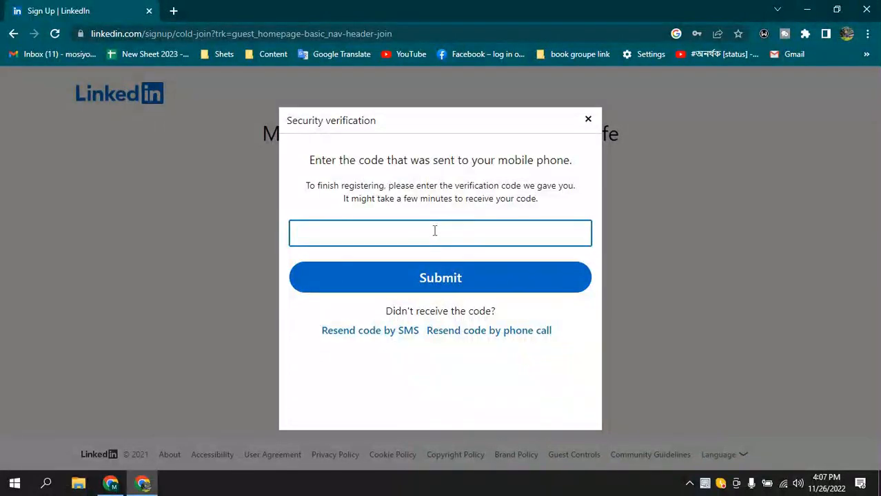
pyautogui.click(432, 289)
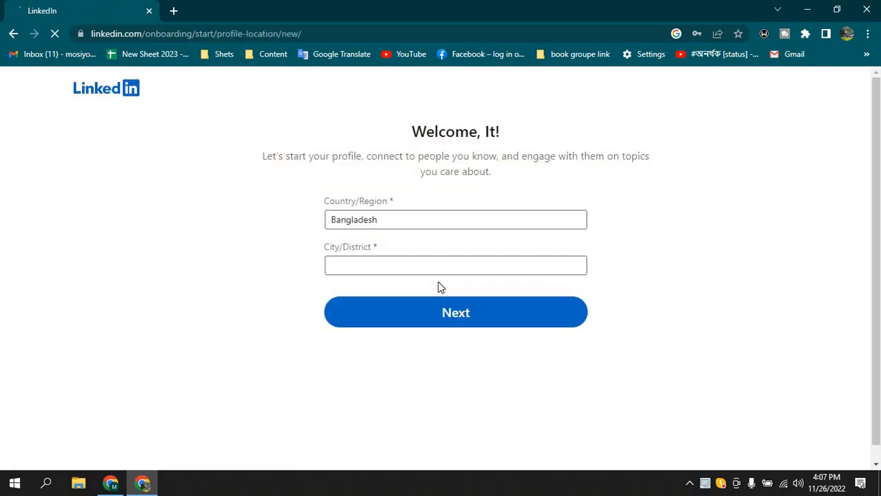
# Step: Close the save-password bubble and set City/District to Rangpur, Rajshahi, Bangladesh
pyautogui.click(373, 263)
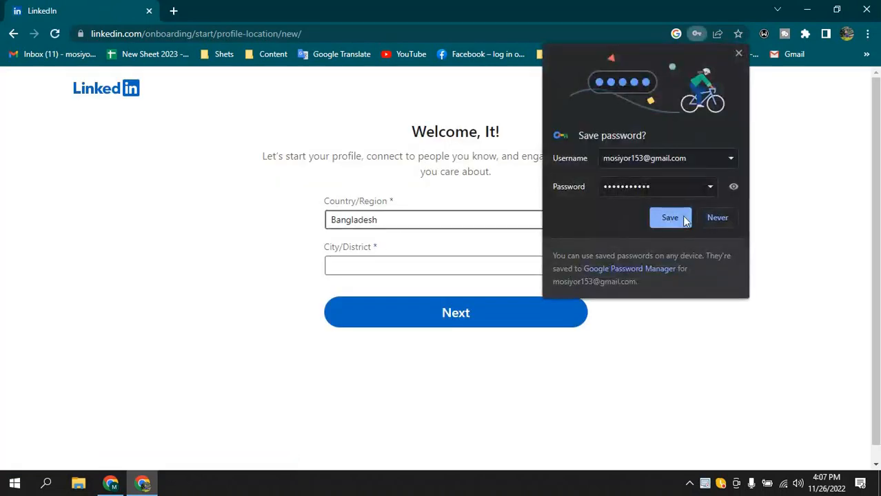
pyautogui.click(380, 266)
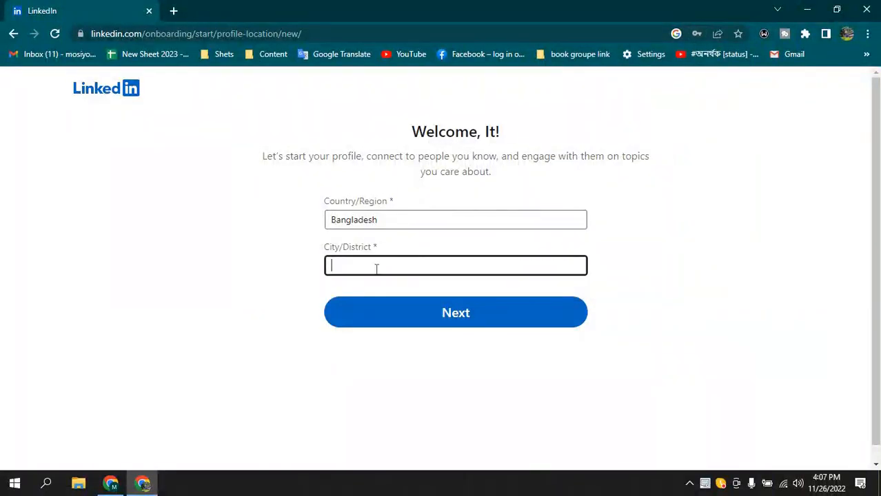
pyautogui.write('Rang')
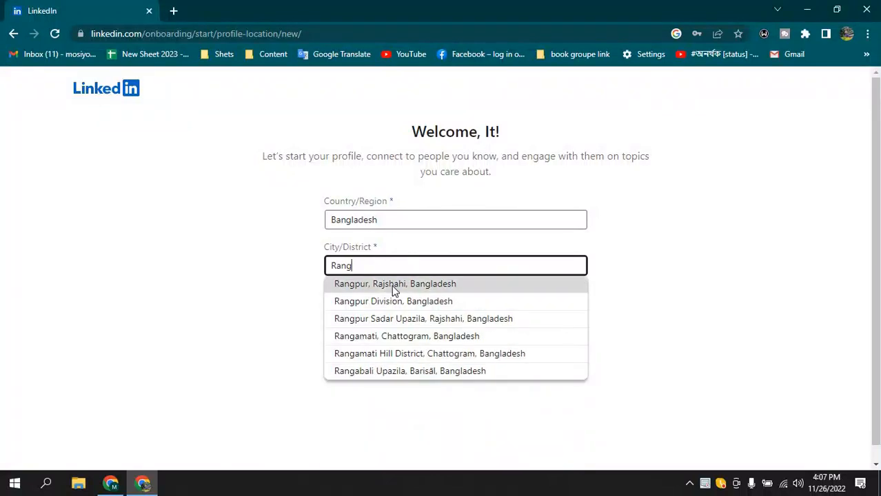
pyautogui.click(393, 290)
pyautogui.click(393, 347)
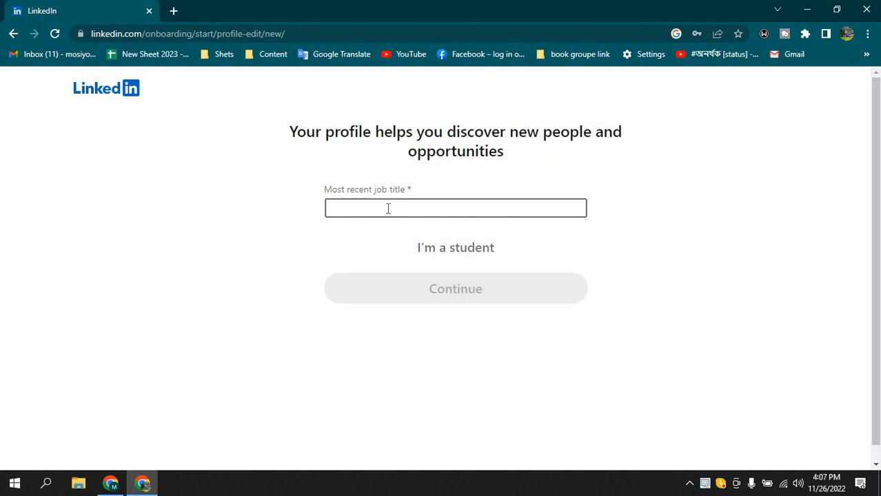
# Step: Enter Digital Marketing Manager, Full-time, at Meta as the most recent job
pyautogui.click(388, 209)
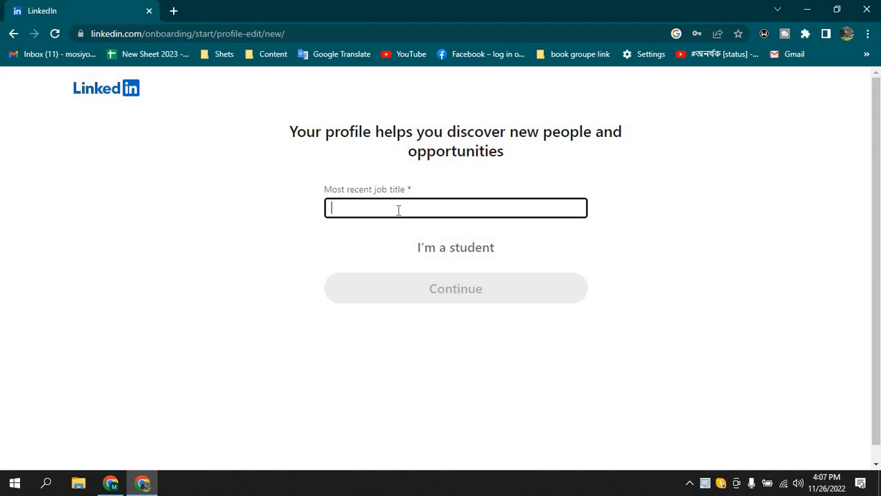
pyautogui.write('Dig')
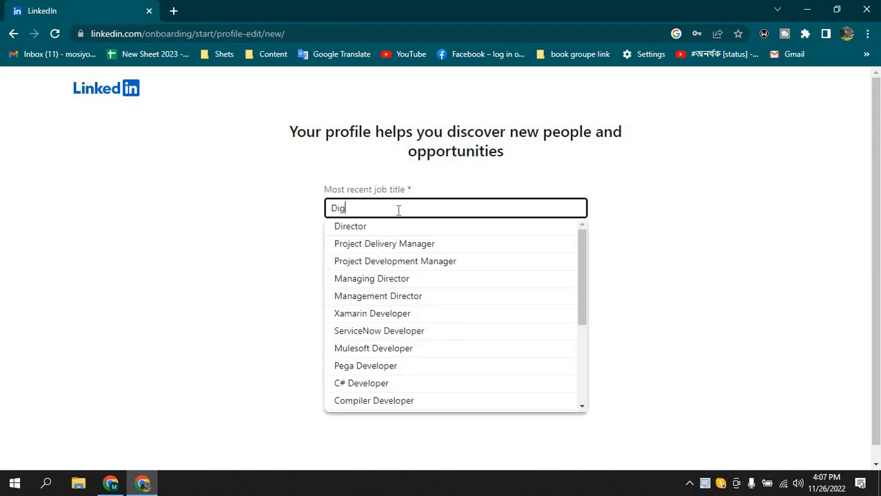
pyautogui.write('ita')
pyautogui.click(420, 246)
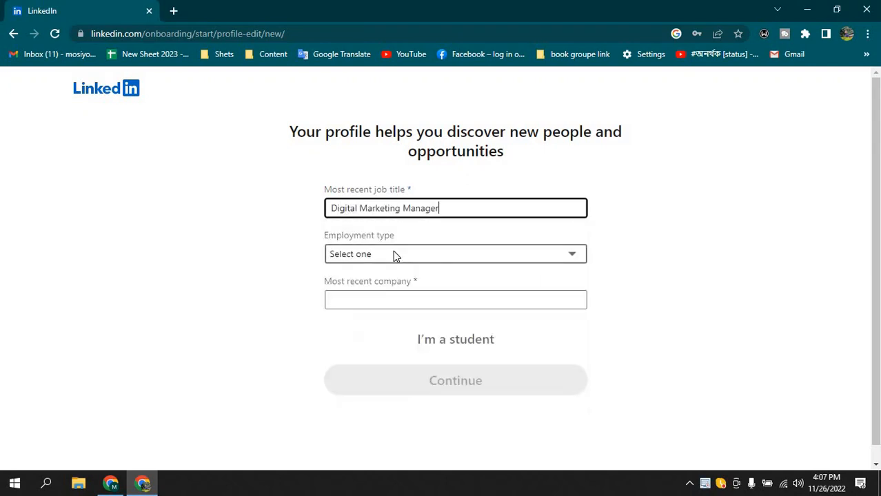
pyautogui.click(393, 252)
pyautogui.click(368, 285)
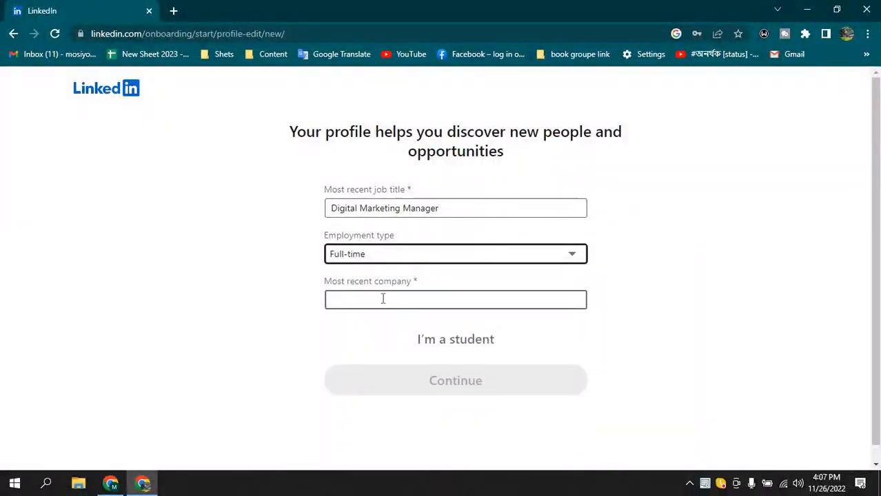
pyautogui.click(383, 298)
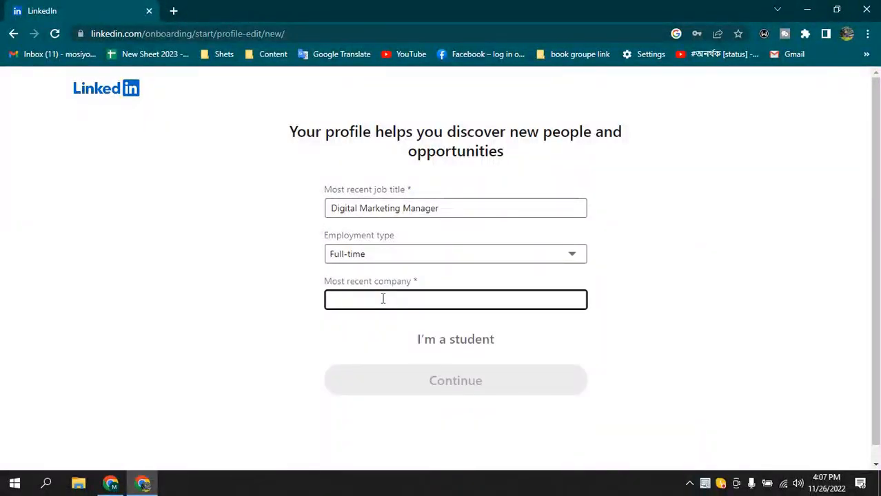
pyautogui.write('Face')
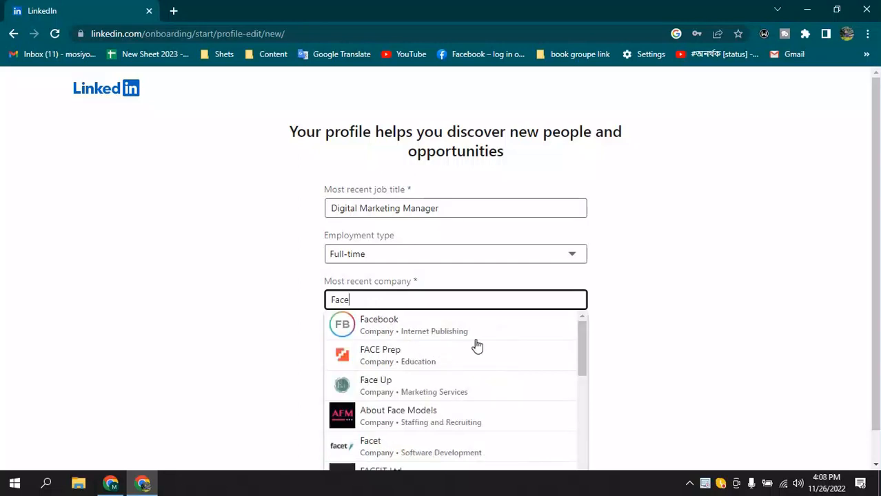
pyautogui.write('book')
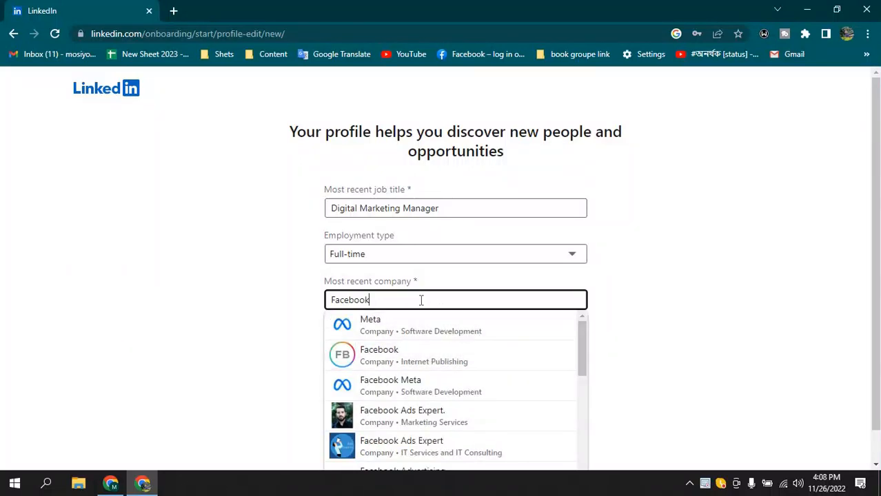
pyautogui.click(422, 335)
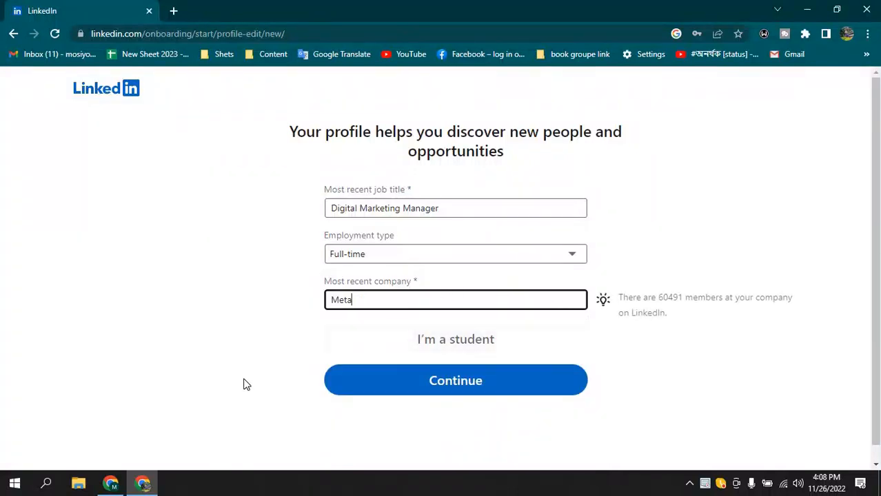
pyautogui.click(467, 383)
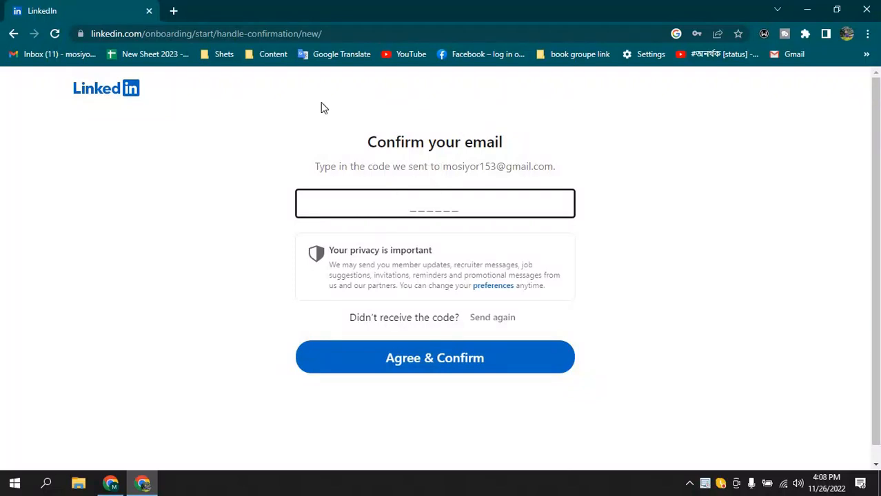
# Step: In a new tab, open Gmail and LinkedIn's confirmation email
pyautogui.click(173, 11)
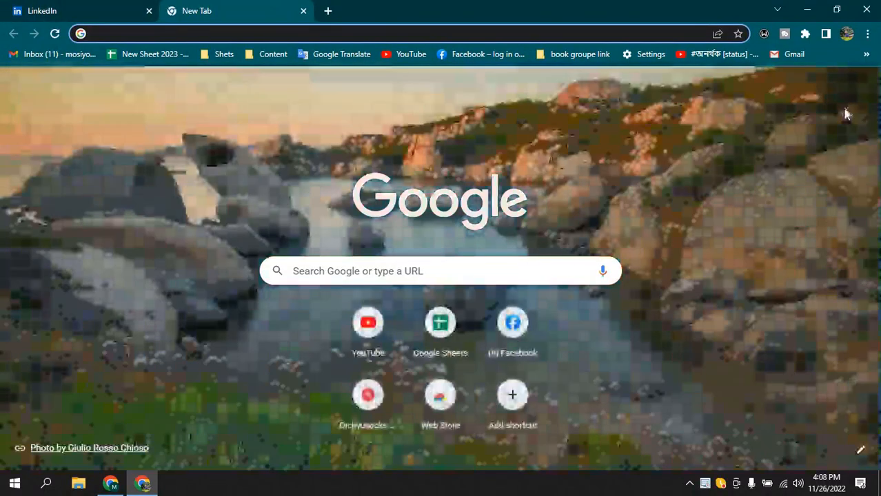
pyautogui.click(829, 86)
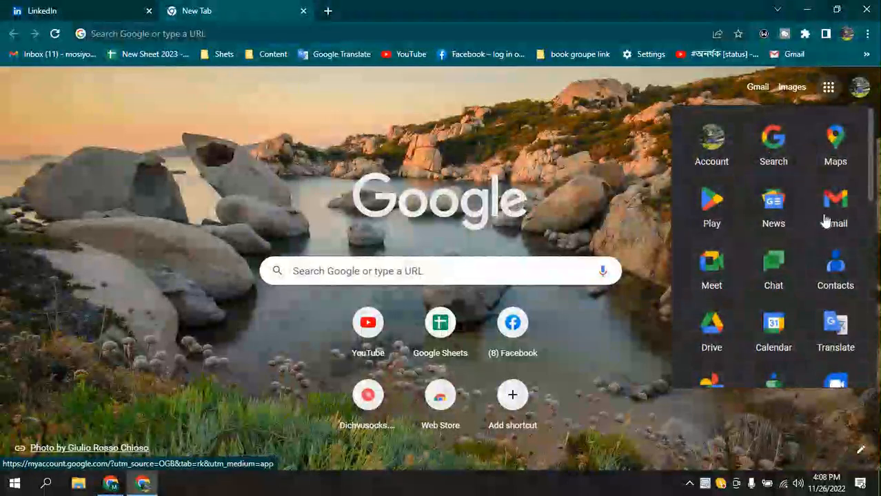
pyautogui.click(835, 206)
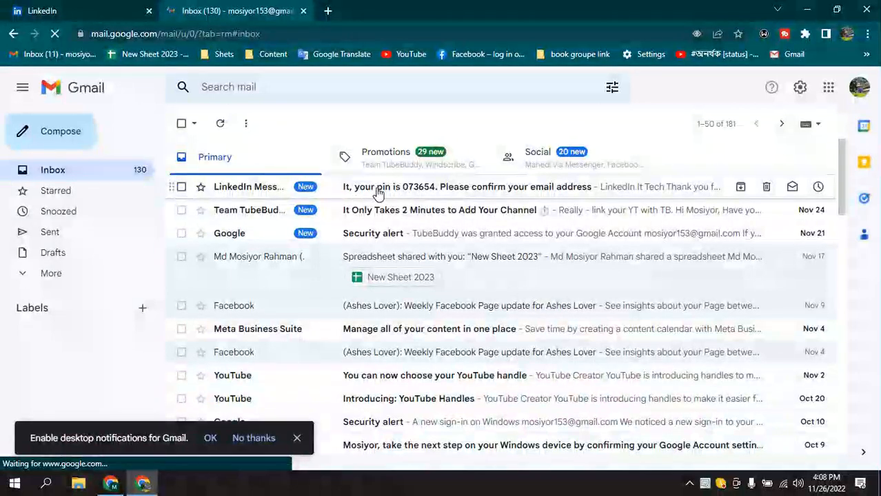
pyautogui.click(431, 188)
# Step: Copy the confirmation code and go back to LinkedIn's code field
pyautogui.scroll(-2, 460, 259)
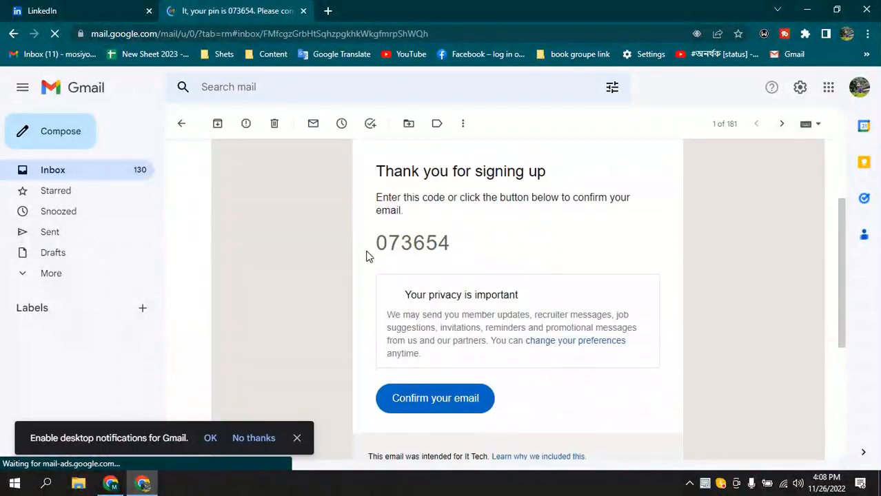
pyautogui.doubleClick(413, 242)
pyautogui.rightClick(432, 245)
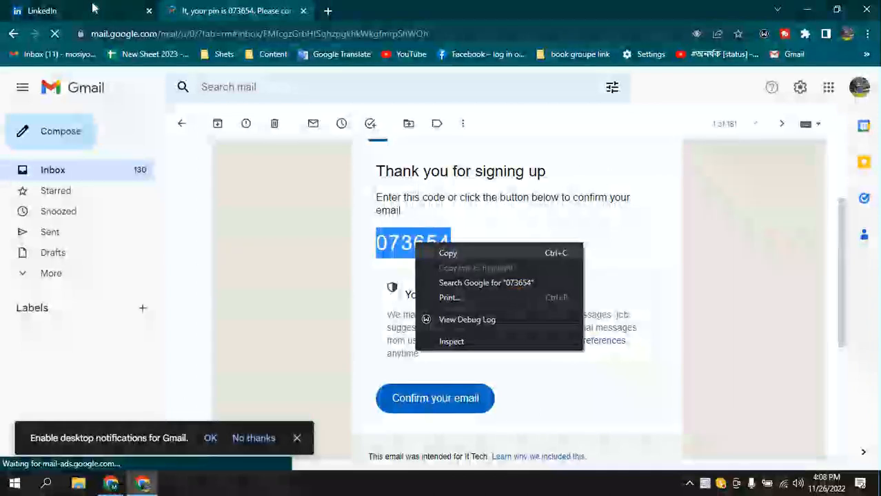
pyautogui.click(449, 252)
pyautogui.hotkey('ctrl', 'shift', 'Tab')
pyautogui.click(478, 201)
pyautogui.rightClick(476, 202)
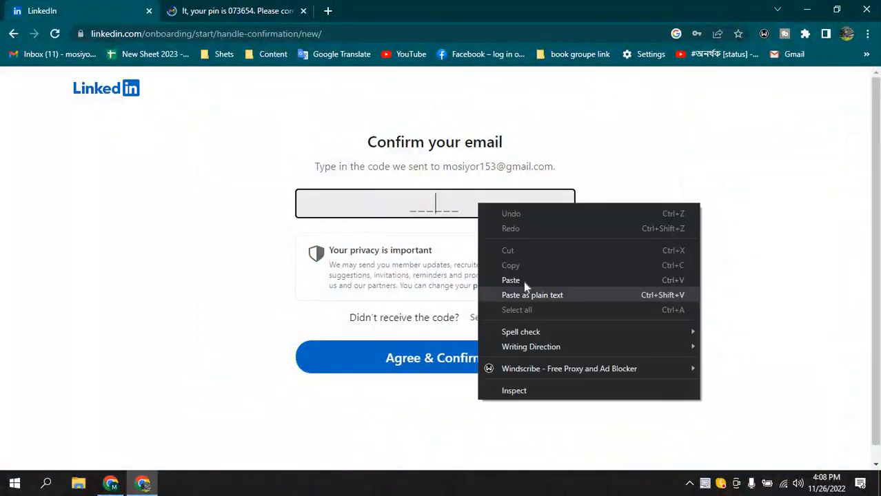
# Step: Paste the code to confirm the email, then continue as actively looking for a job
pyautogui.click(523, 282)
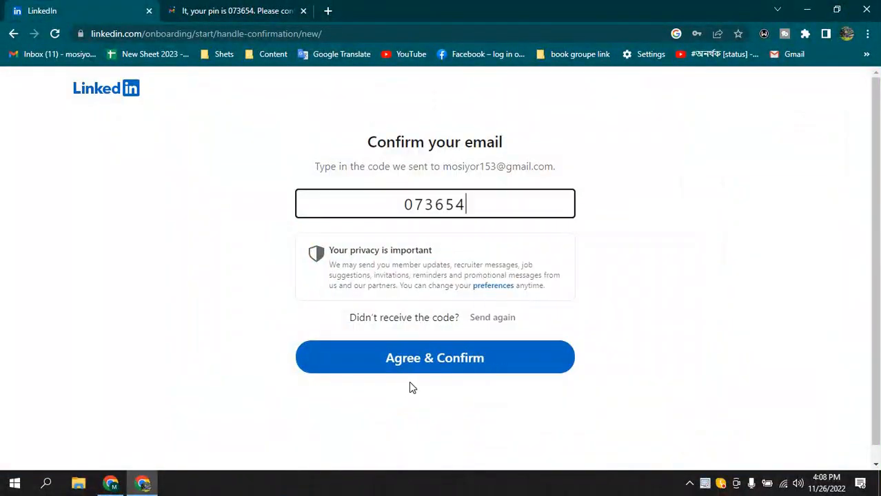
pyautogui.click(465, 369)
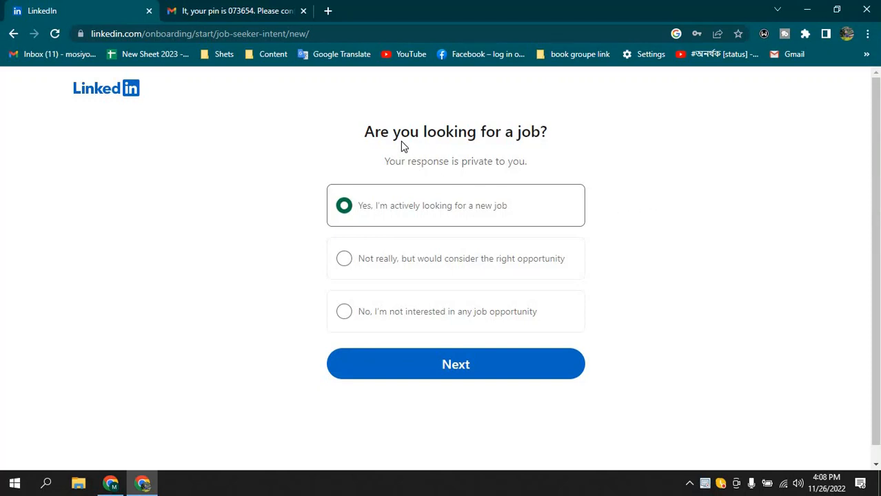
pyautogui.moveTo(374, 133); pyautogui.dragTo(511, 238)
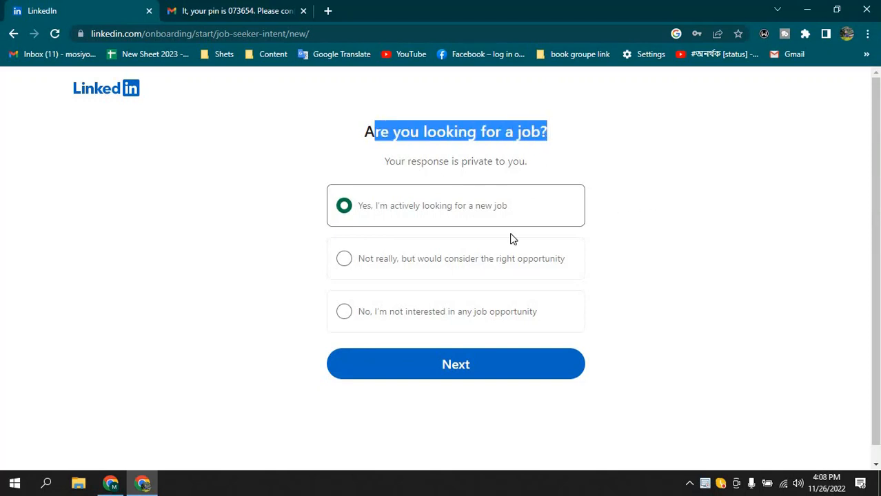
pyautogui.click(511, 238)
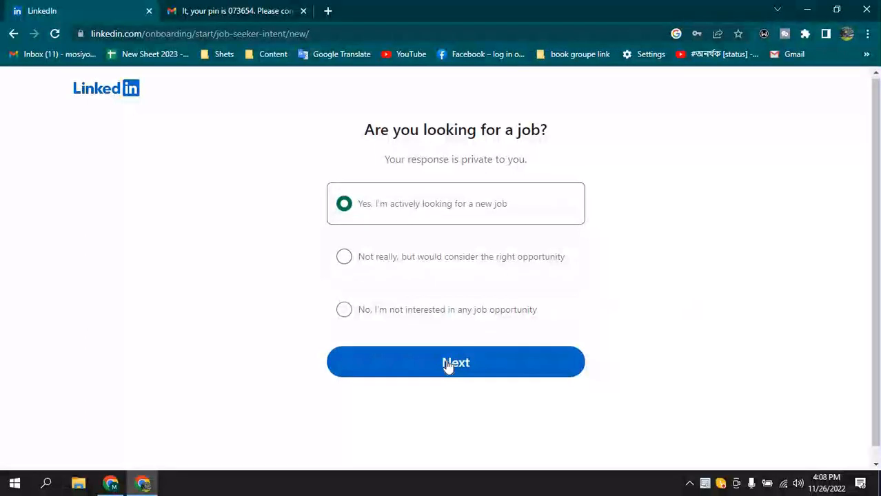
pyautogui.scroll(-1, 455, 360)
pyautogui.click(586, 350)
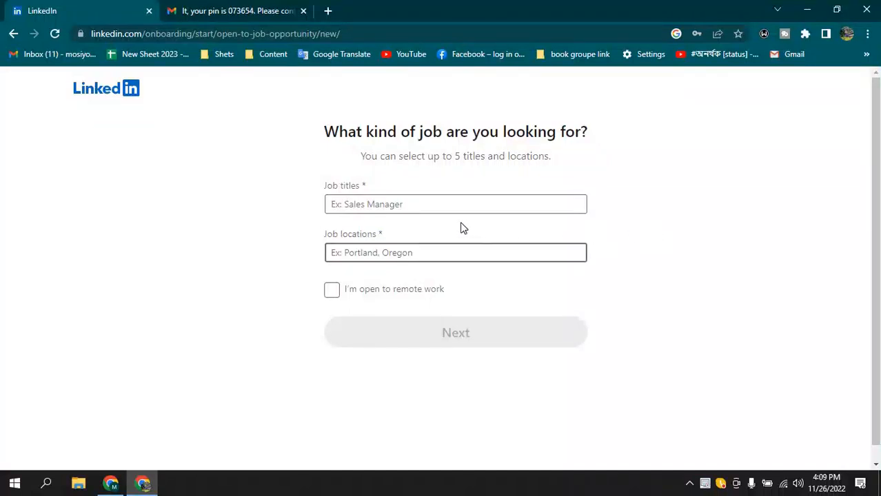
# Step: Add Digital Marketing Manager and Digital Specialist as desired job titles
pyautogui.click(413, 203)
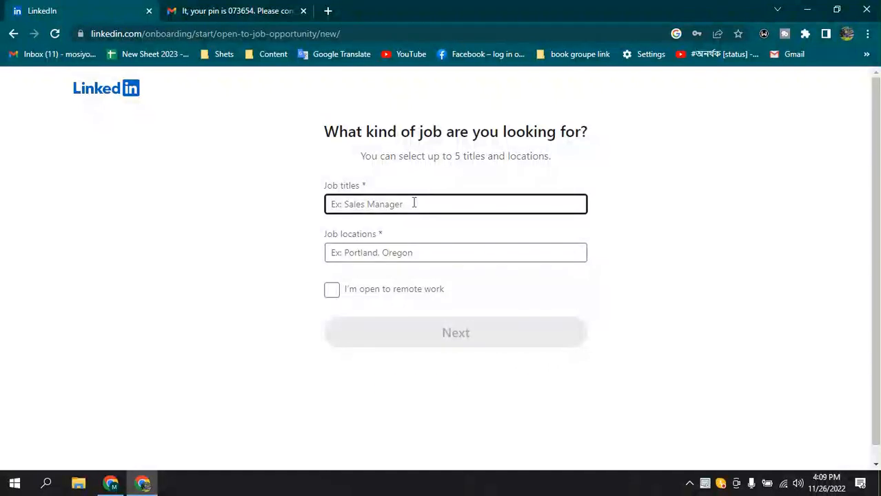
pyautogui.write('Digita')
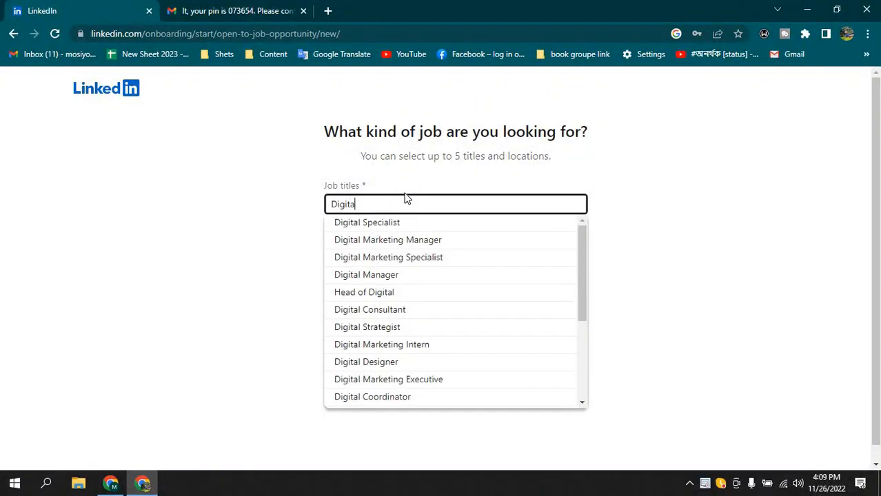
pyautogui.click(417, 236)
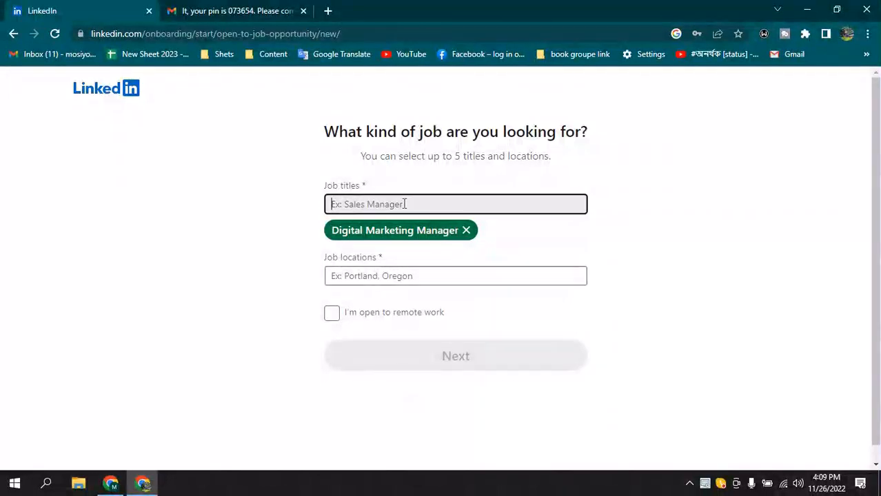
pyautogui.write('d')
pyautogui.press('BackSpace')
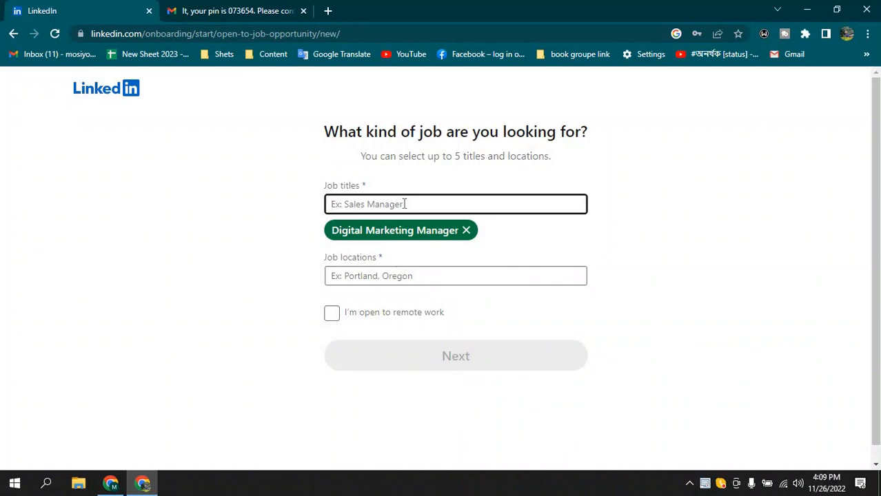
pyautogui.write('Ads')
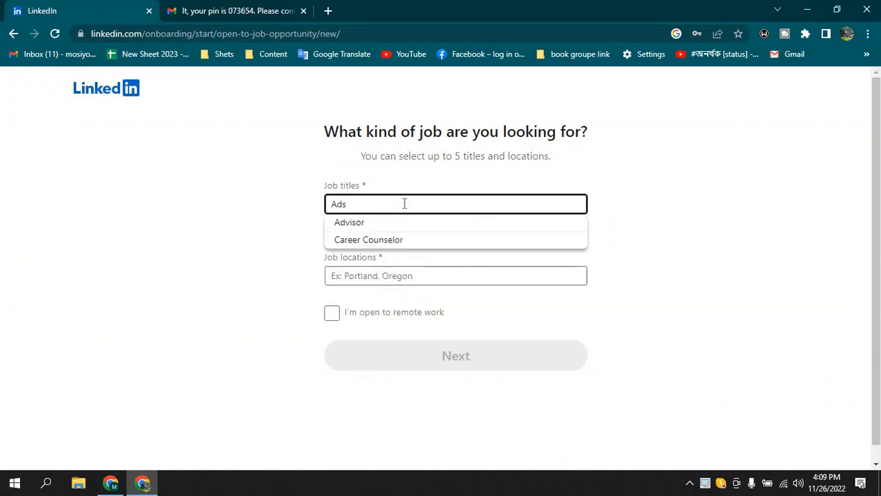
pyautogui.press('BackSpace')
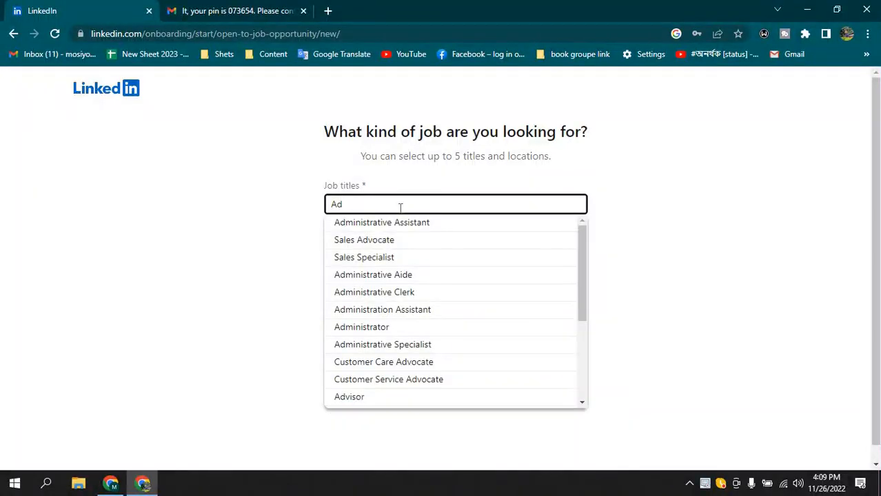
pyautogui.press('BackSpace')
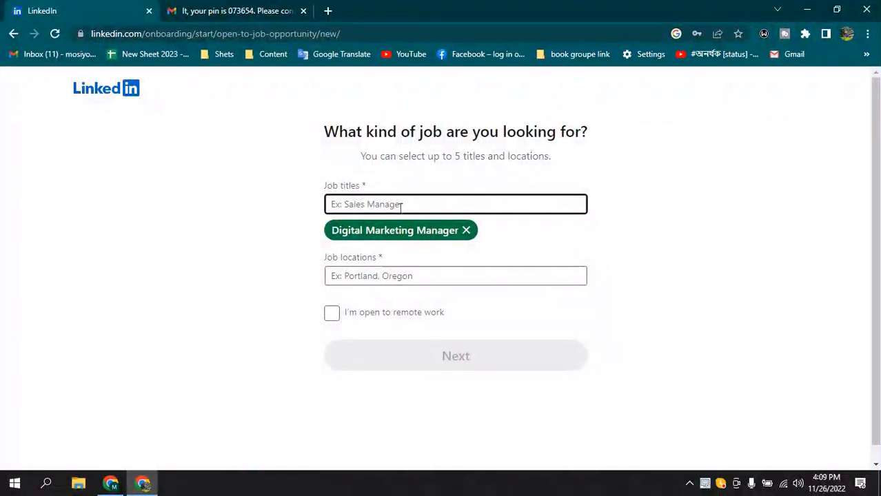
pyautogui.write('di')
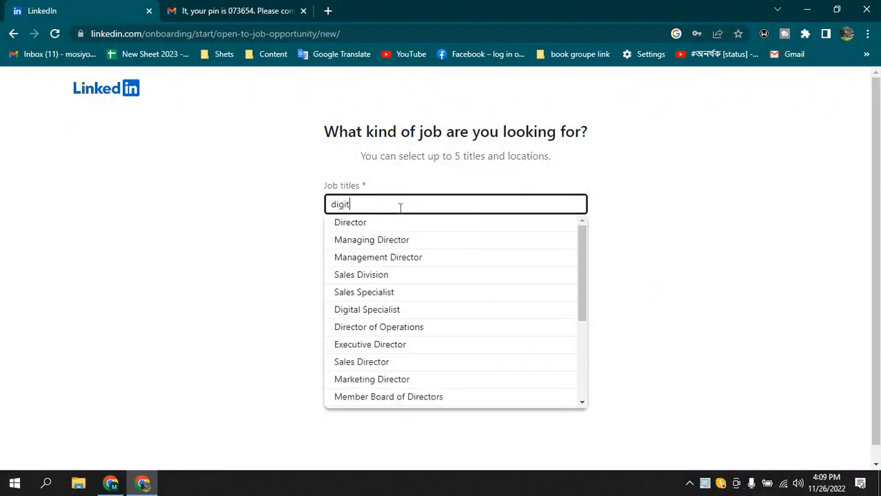
pyautogui.write('git')
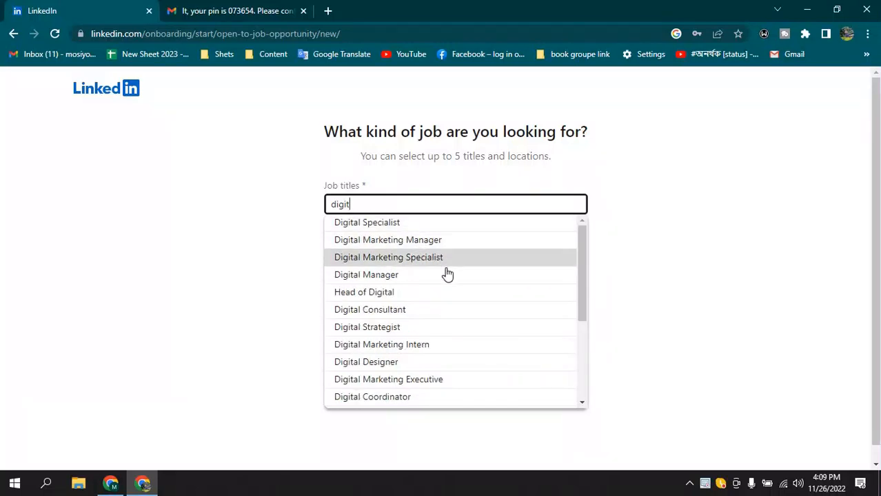
pyautogui.click(417, 224)
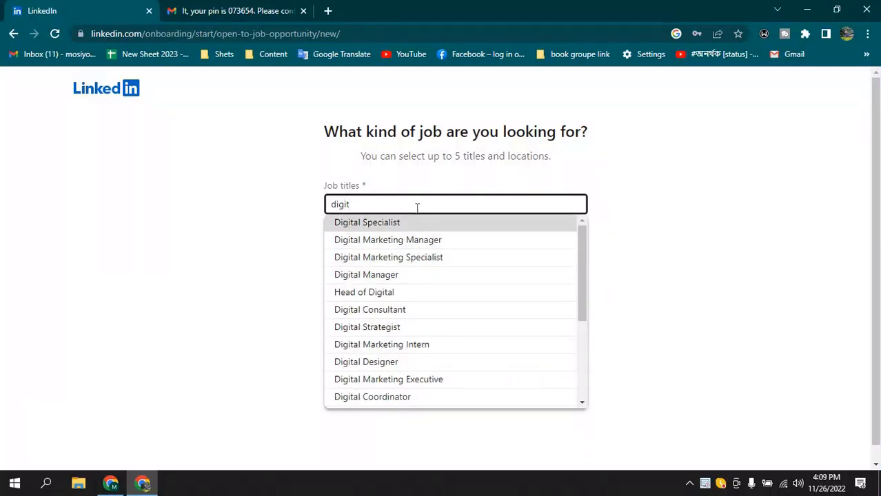
# Step: Add Digital Marketing Executive, Digital Marketing Specialist and Digital Designer as job titles
pyautogui.write('di')
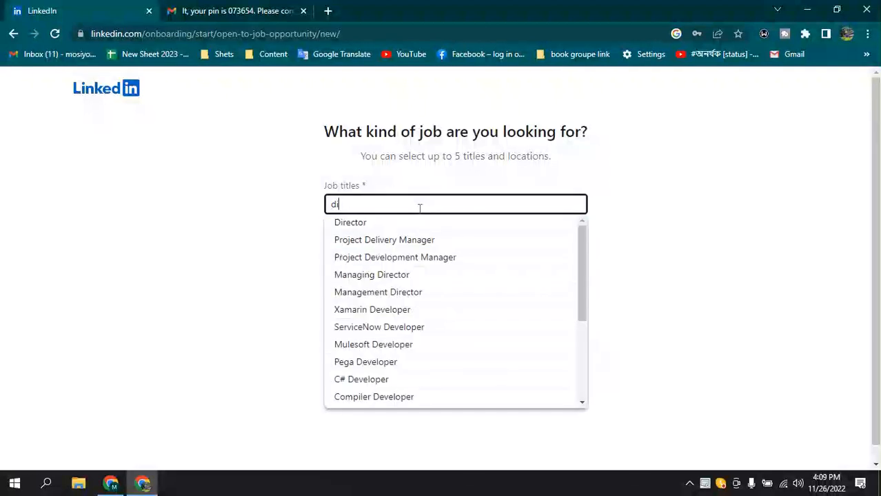
pyautogui.write('gital')
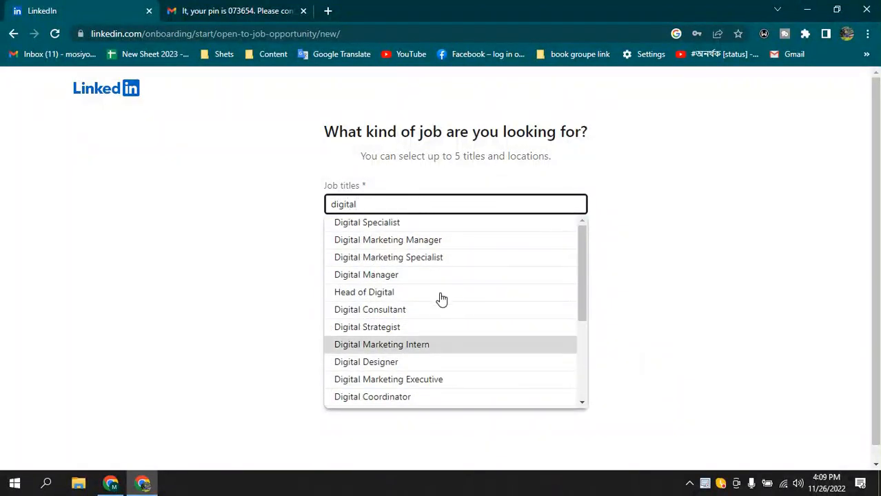
pyautogui.click(434, 388)
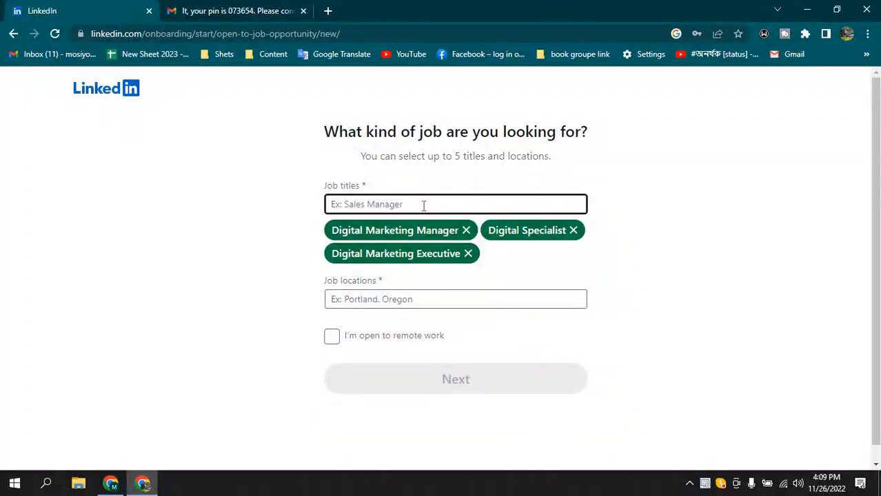
pyautogui.write('digi')
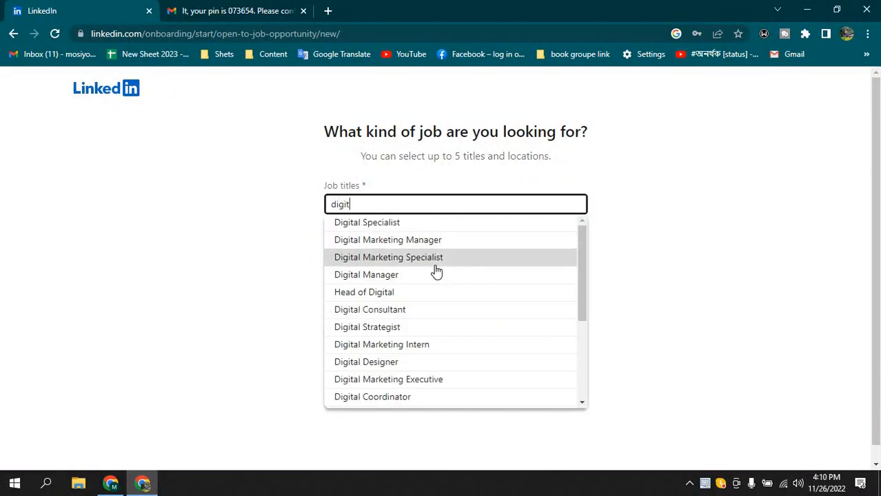
pyautogui.write('t')
pyautogui.press('Return')
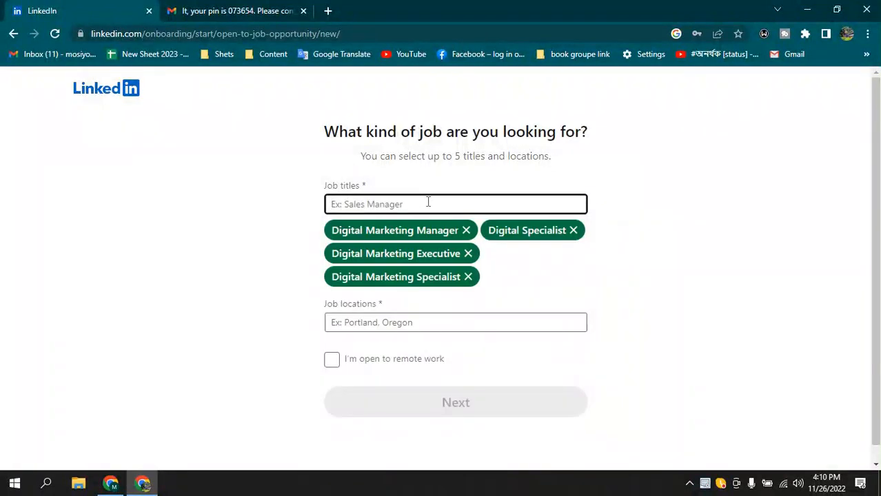
pyautogui.write('digital')
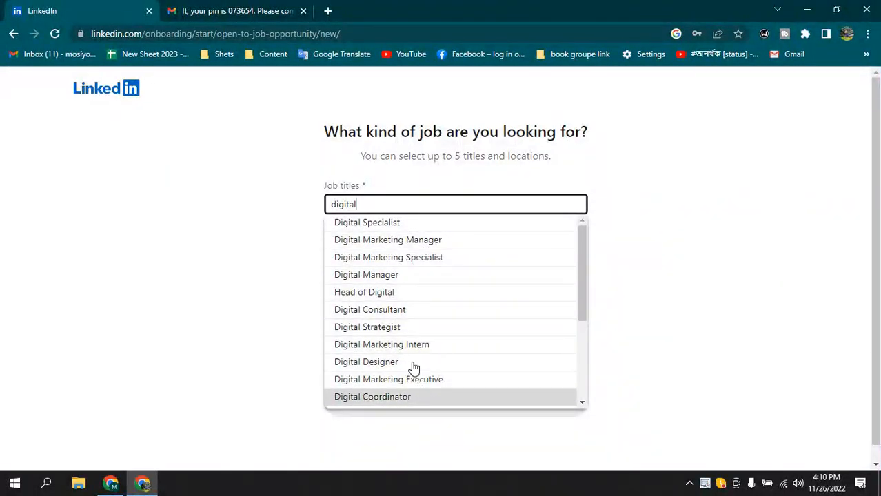
pyautogui.click(390, 366)
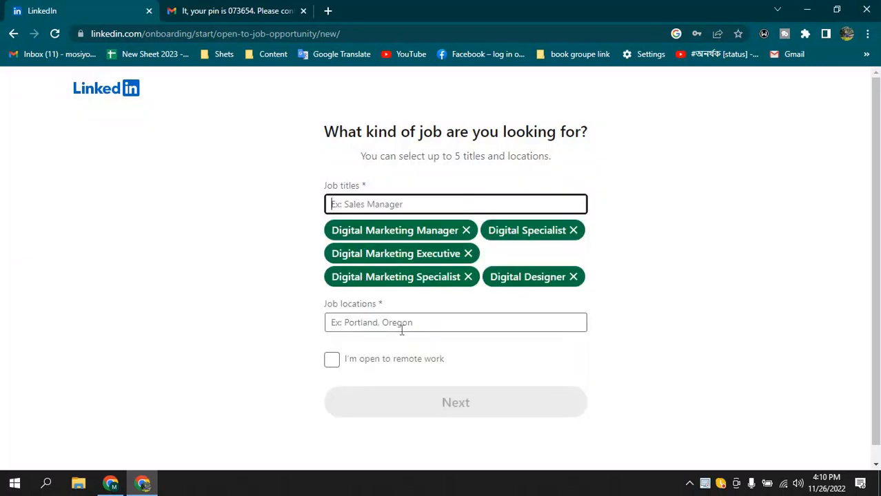
pyautogui.click(409, 329)
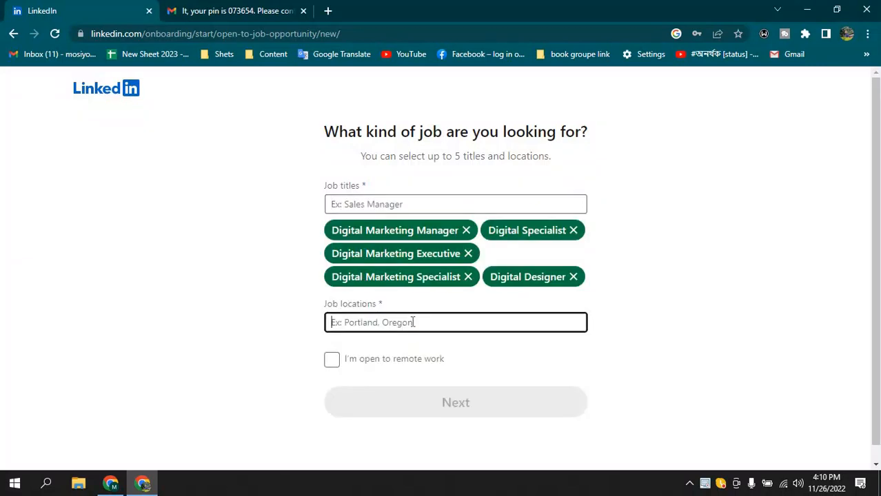
# Step: Add China and United States as job locations
pyautogui.write('any')
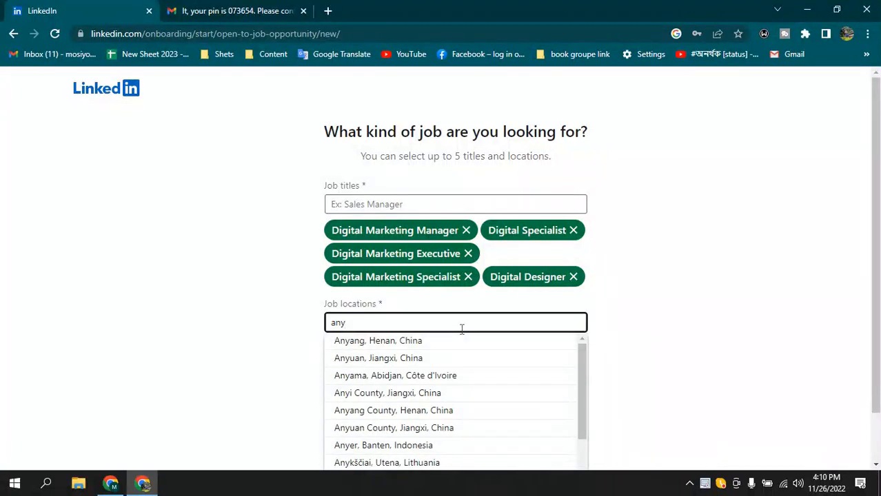
pyautogui.press('BackSpace')
pyautogui.press('BackSpace')
pyautogui.press('BackSpace')
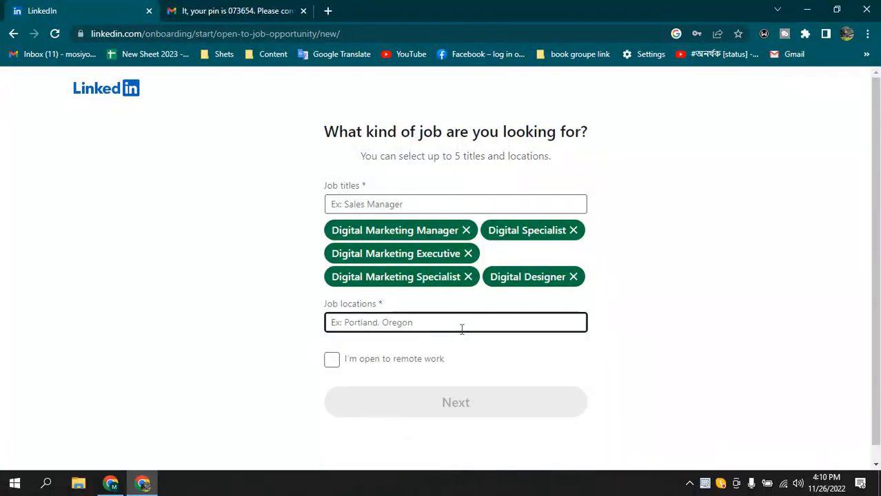
pyautogui.write('china')
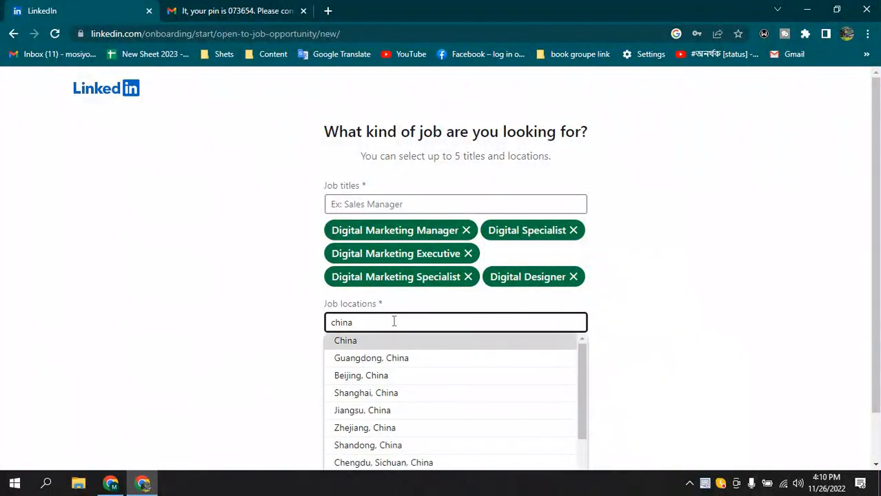
pyautogui.press('Return')
pyautogui.write('ame')
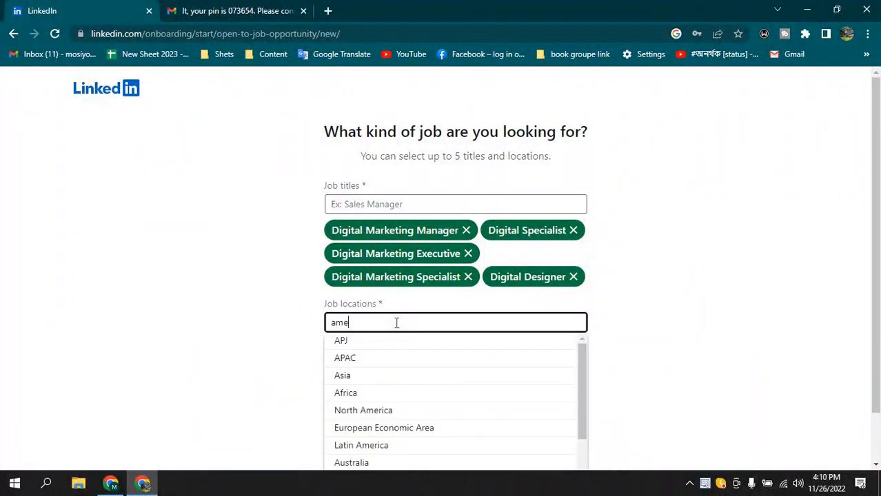
pyautogui.write('rica')
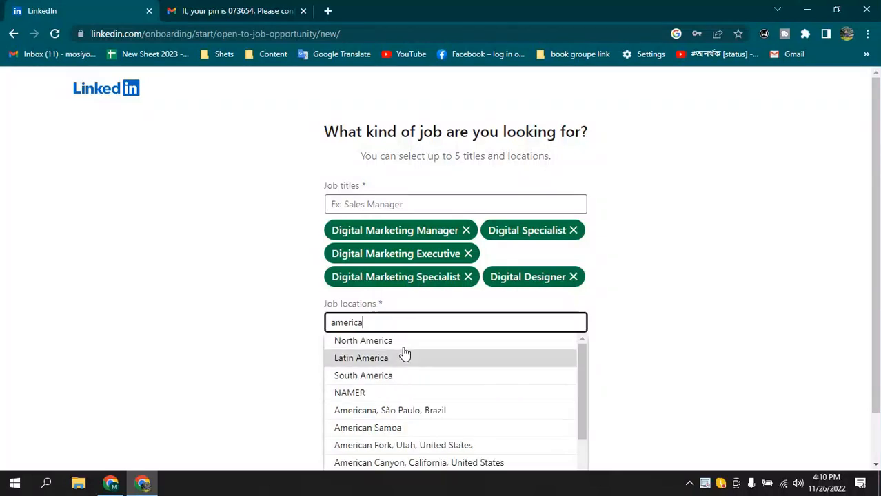
pyautogui.scroll(-1, 436, 423)
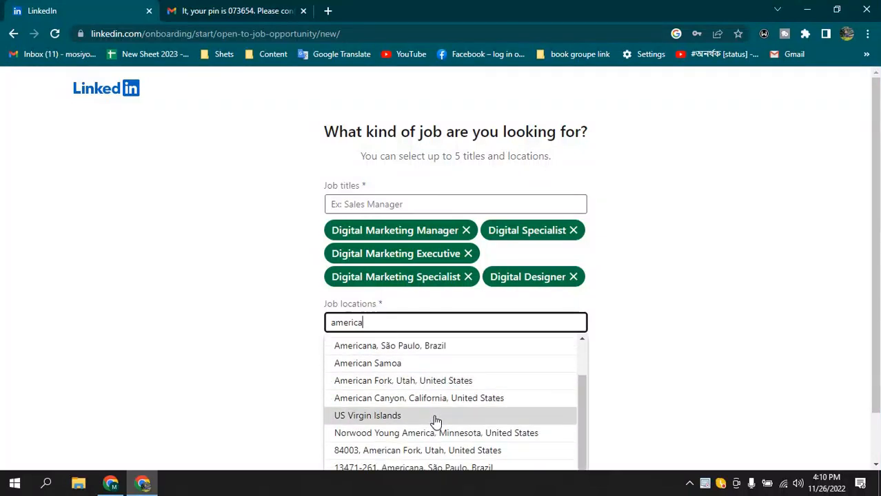
pyautogui.scroll(-1, 436, 421)
pyautogui.scroll(2, 435, 419)
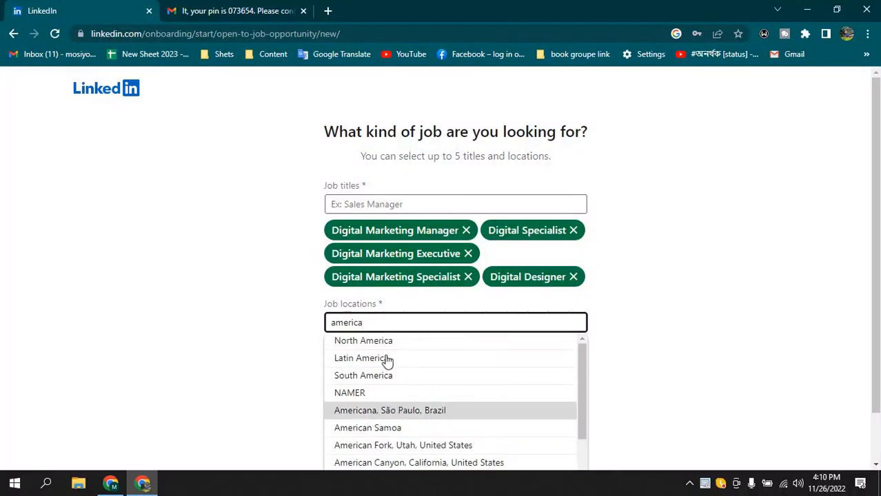
pyautogui.scroll(-3, 409, 377)
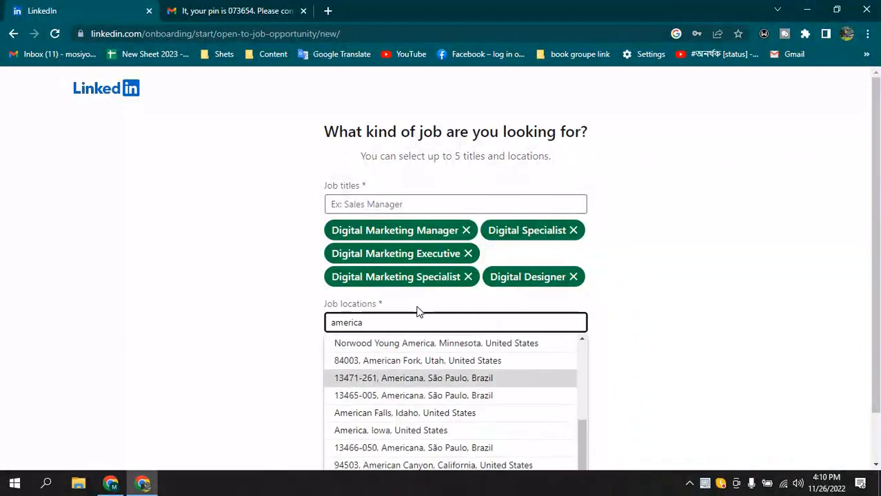
pyautogui.hotkey('ctrl', 'a')
pyautogui.write('u')
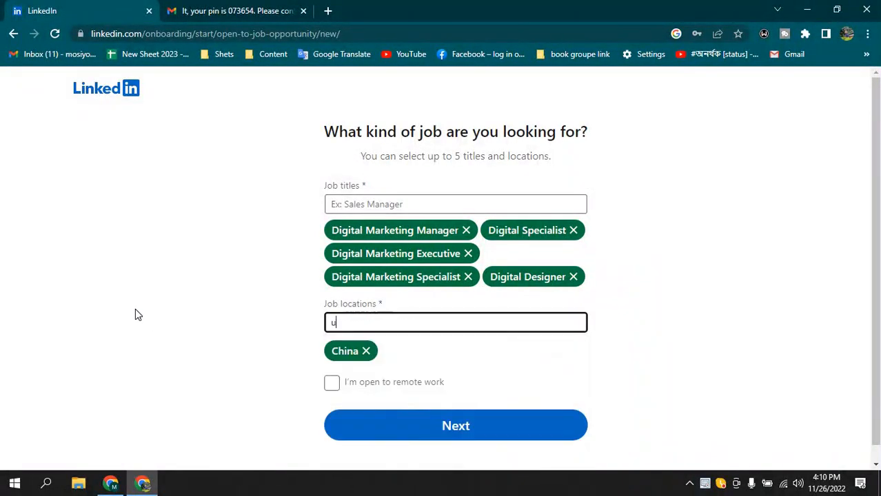
pyautogui.write('sa')
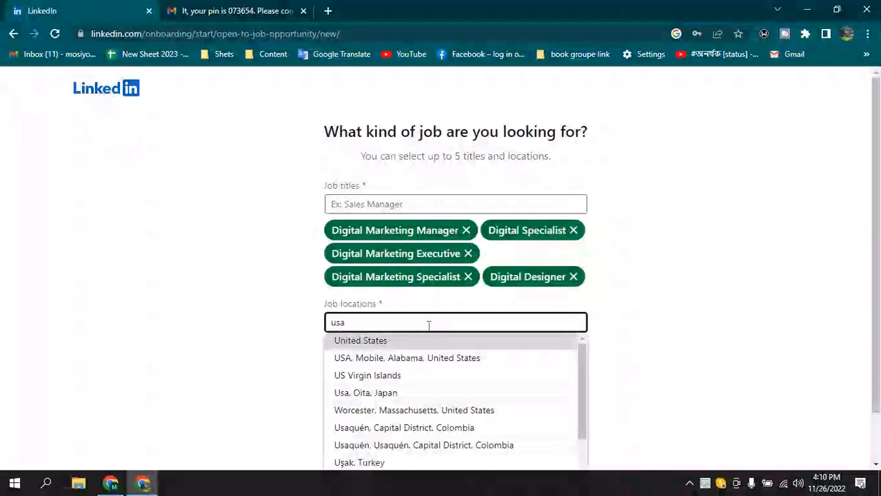
pyautogui.press('Return')
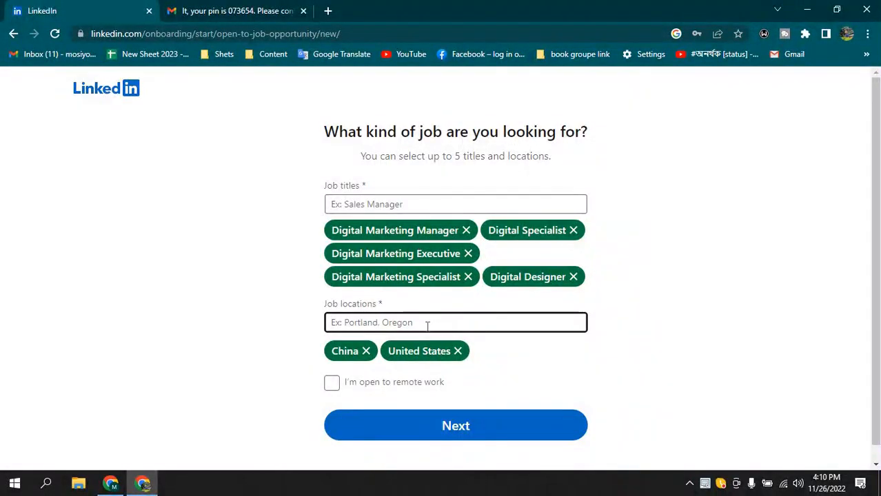
# Step: Add London, England, United Kingdom and Pakistan as job locations
pyautogui.write('londo')
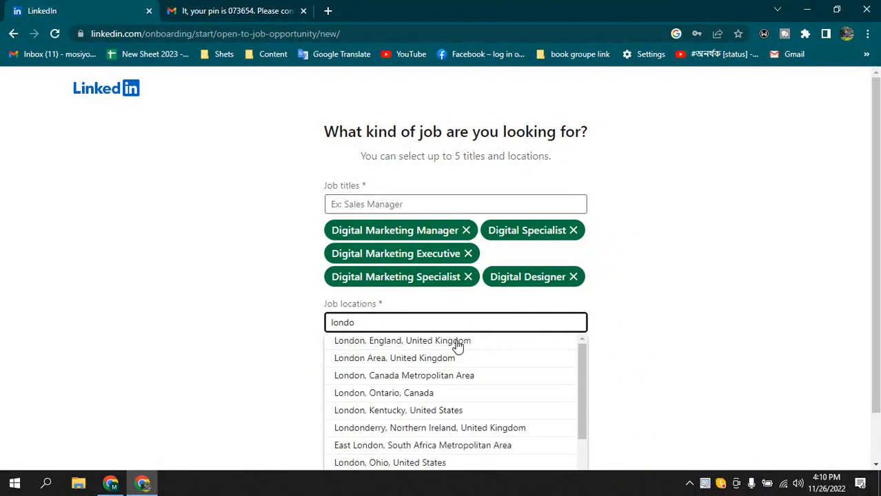
pyautogui.press('Return')
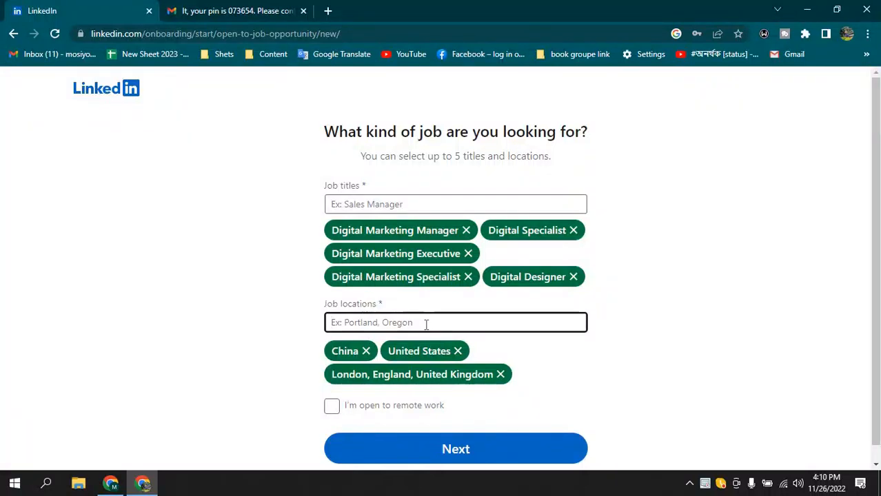
pyautogui.write('eng')
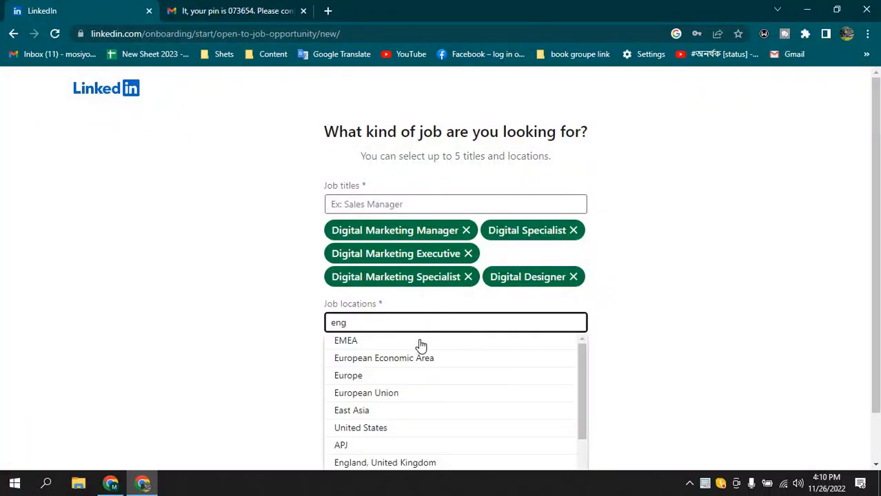
pyautogui.press('Return')
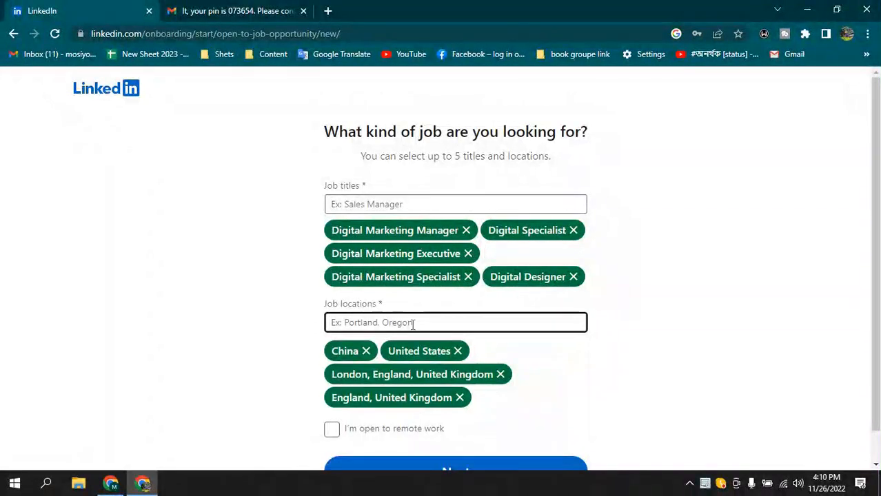
pyautogui.write('uk')
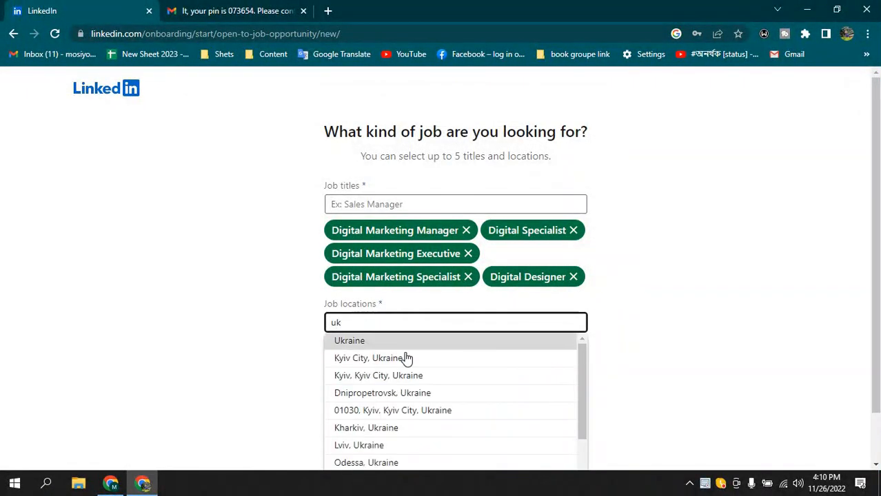
pyautogui.scroll(-1, 448, 400)
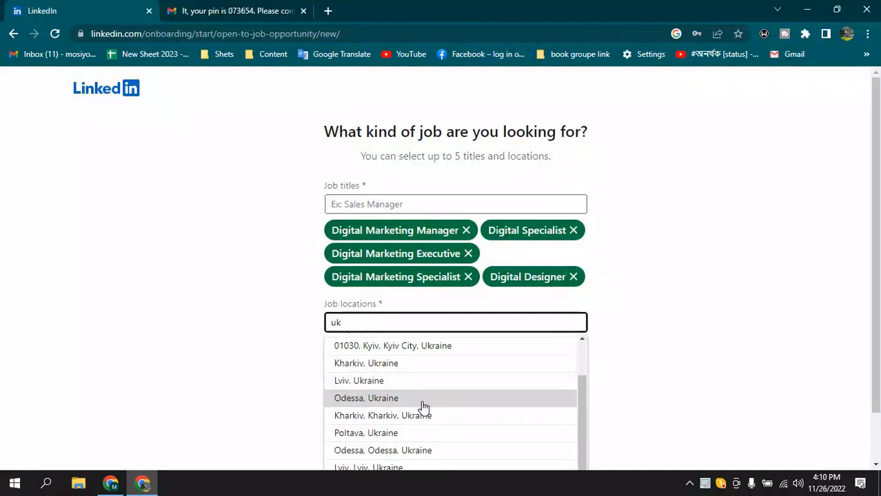
pyautogui.scroll(-1, 431, 412)
pyautogui.scroll(-2, 433, 412)
pyautogui.scroll(3, 391, 355)
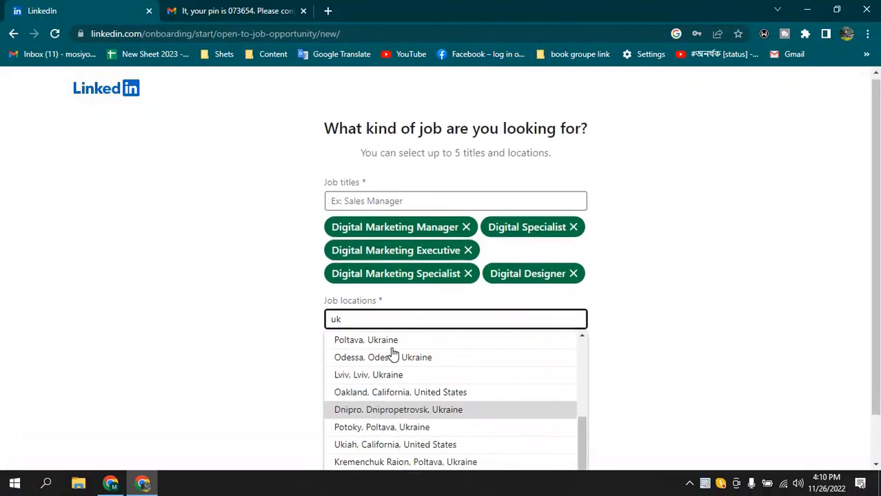
pyautogui.moveTo(338, 324); pyautogui.dragTo(283, 325)
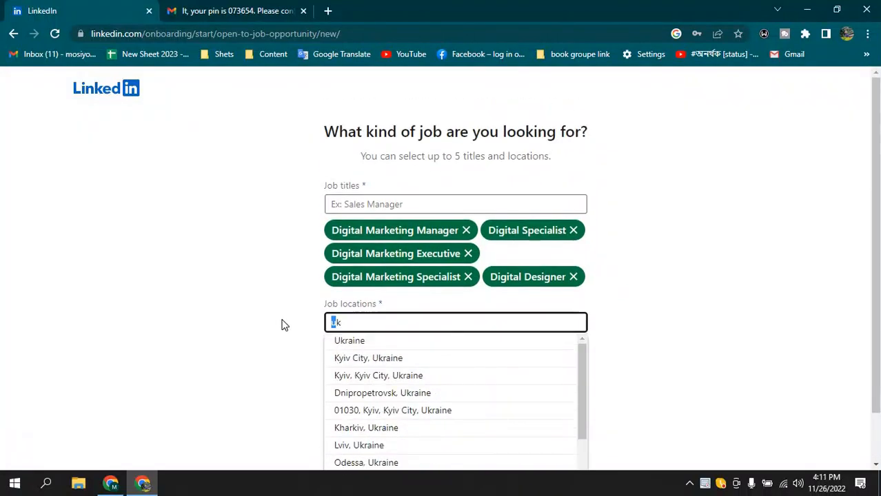
pyautogui.press('BackSpace')
pyautogui.moveTo(341, 324); pyautogui.dragTo(228, 327)
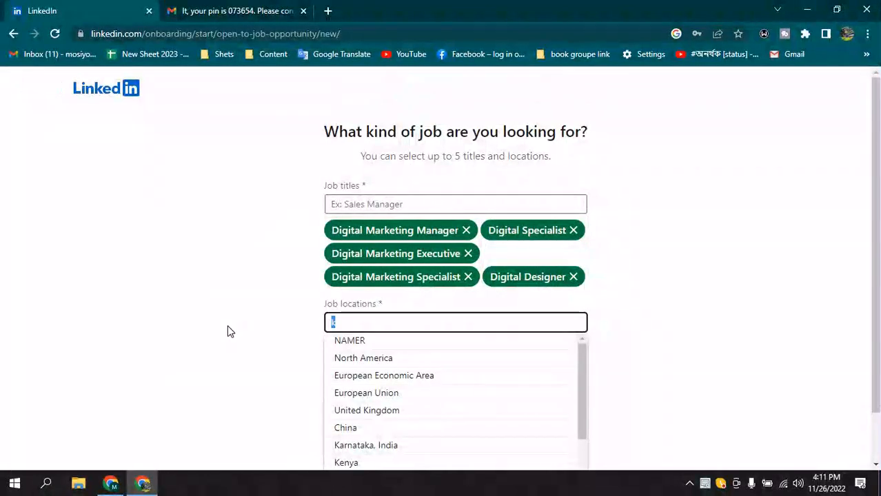
pyautogui.write('pakis')
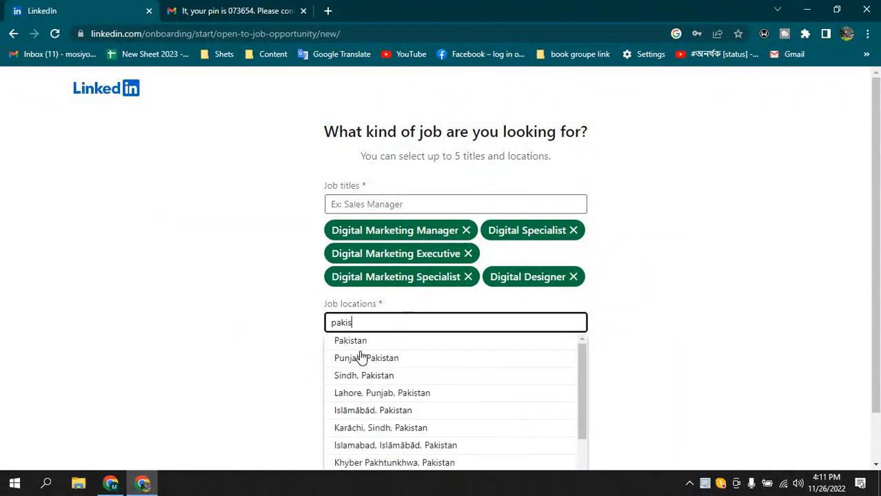
pyautogui.press('Return')
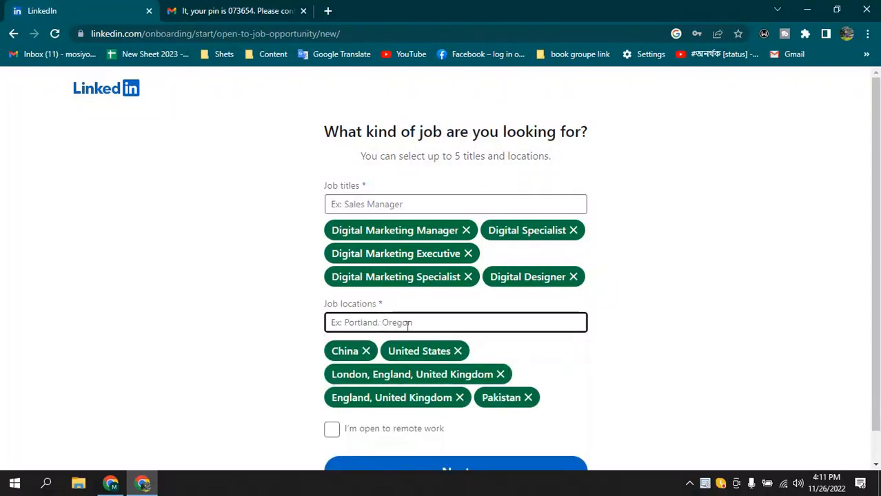
# Step: Drop the unfinished New Zealand and Austria searches, tick open to remote work, and submit
pyautogui.scroll(-1, 414, 386)
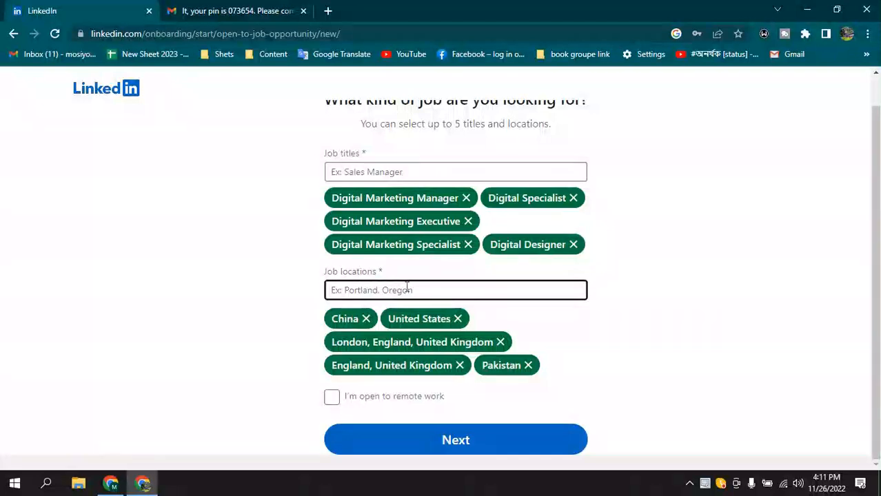
pyautogui.write('newz')
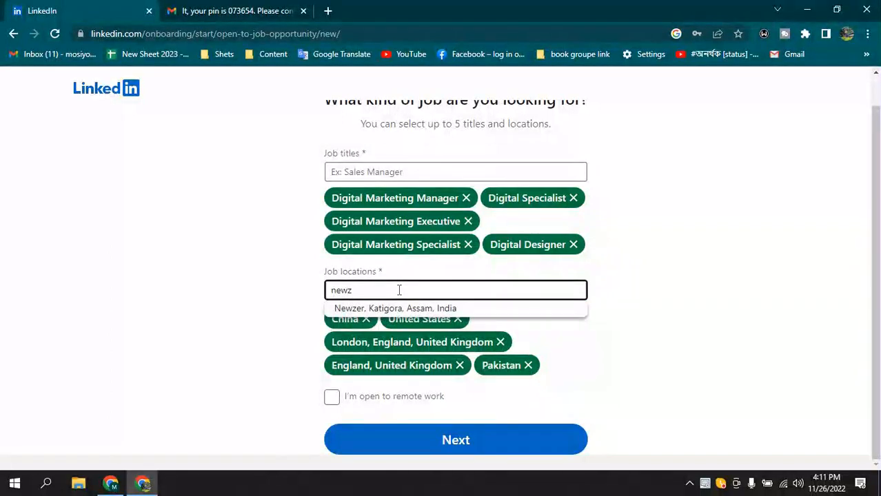
pyautogui.click(406, 313)
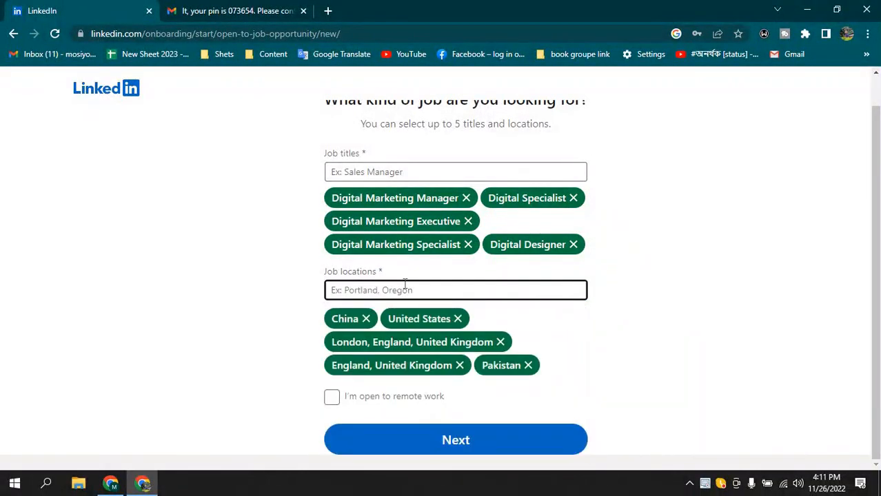
pyautogui.write('en')
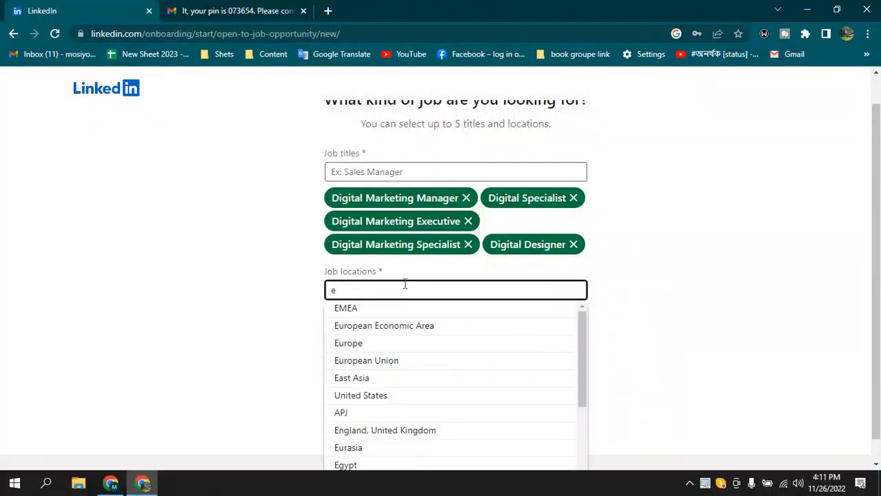
pyautogui.press('BackSpace')
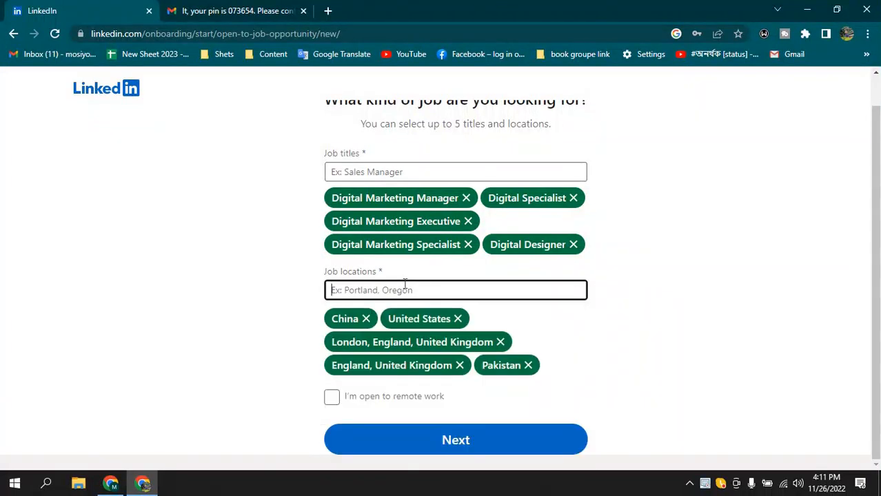
pyautogui.write('autr')
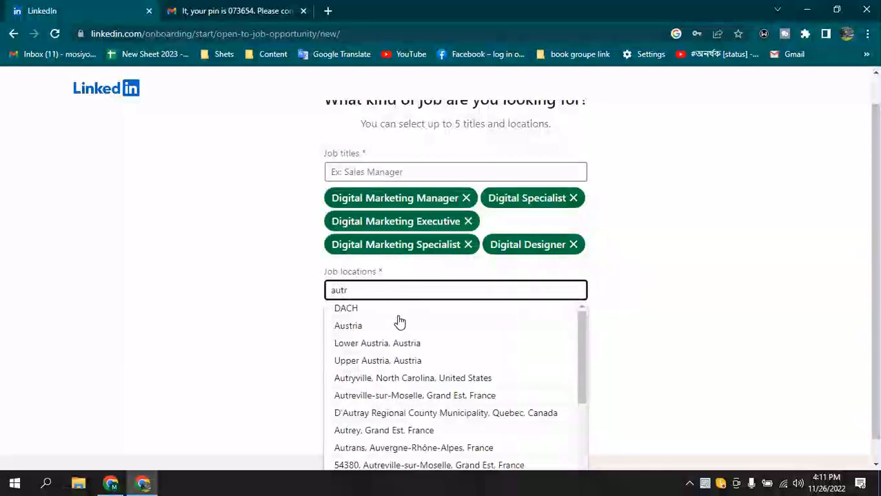
pyautogui.write('a')
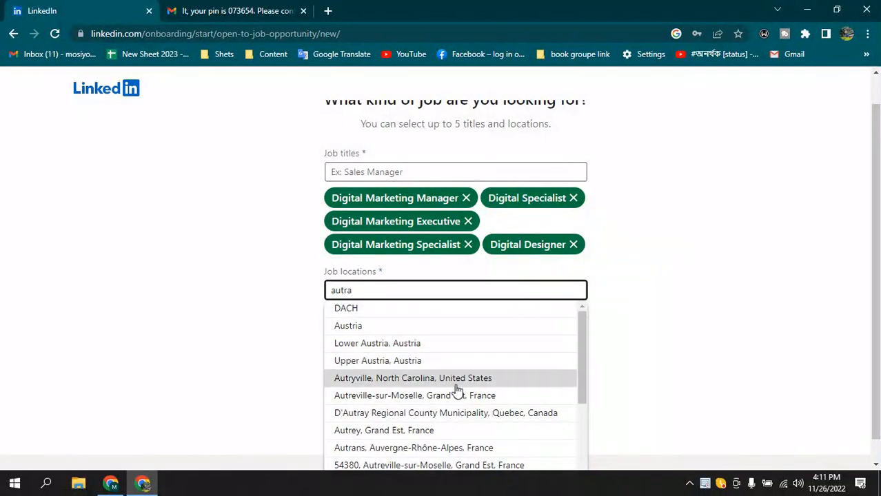
pyautogui.scroll(-5, 455, 391)
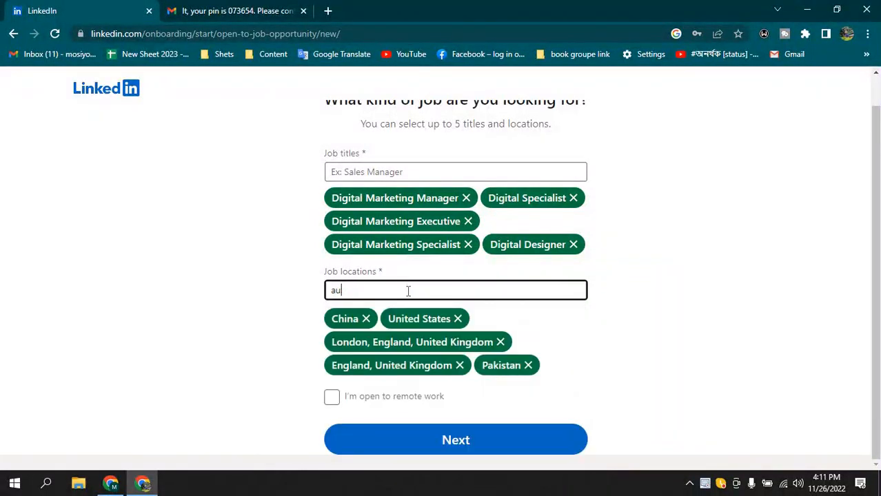
pyautogui.press('BackSpace')
pyautogui.press('BackSpace')
pyautogui.click(333, 398)
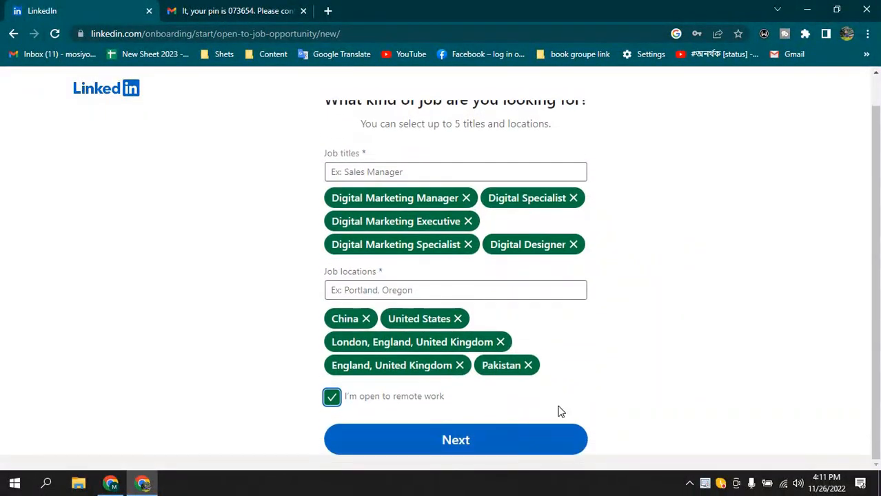
pyautogui.click(560, 434)
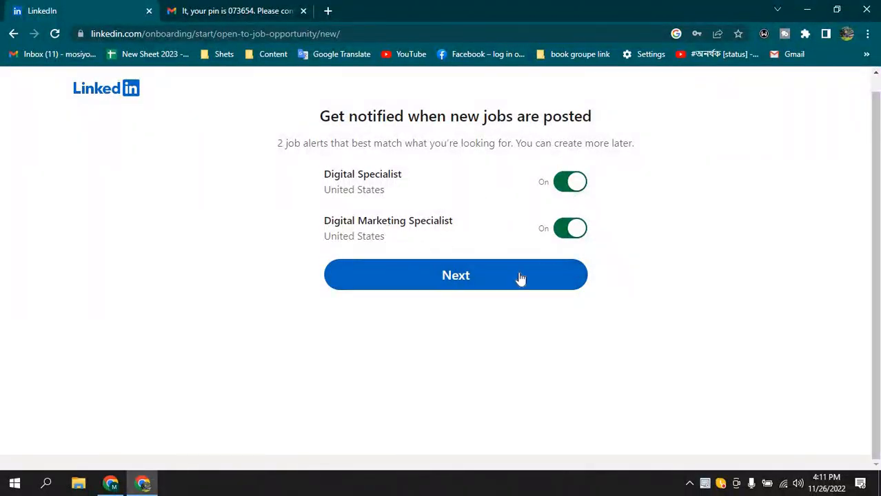
# Step: Continue through the job alerts, recruiter sharing and Get the app pages
pyautogui.click(446, 283)
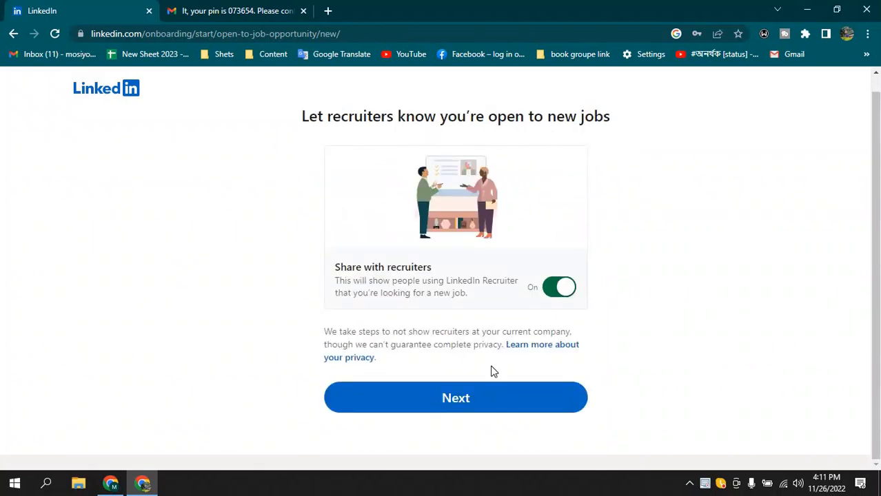
pyautogui.click(478, 398)
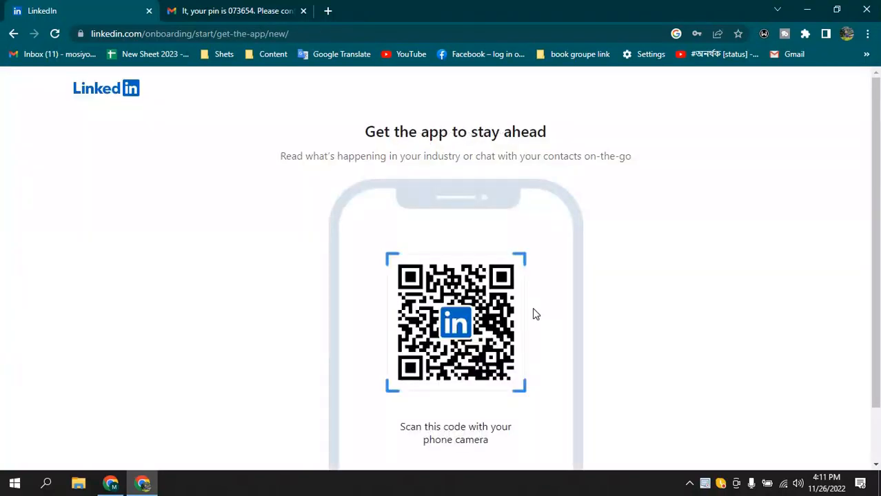
pyautogui.scroll(-1, 533, 310)
pyautogui.scroll(-1, 555, 256)
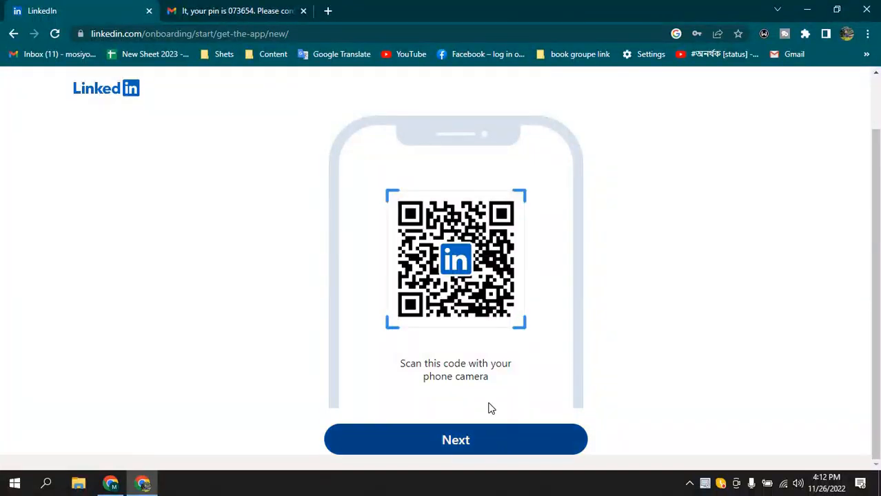
pyautogui.scroll(1, 482, 414)
pyautogui.scroll(-1, 492, 386)
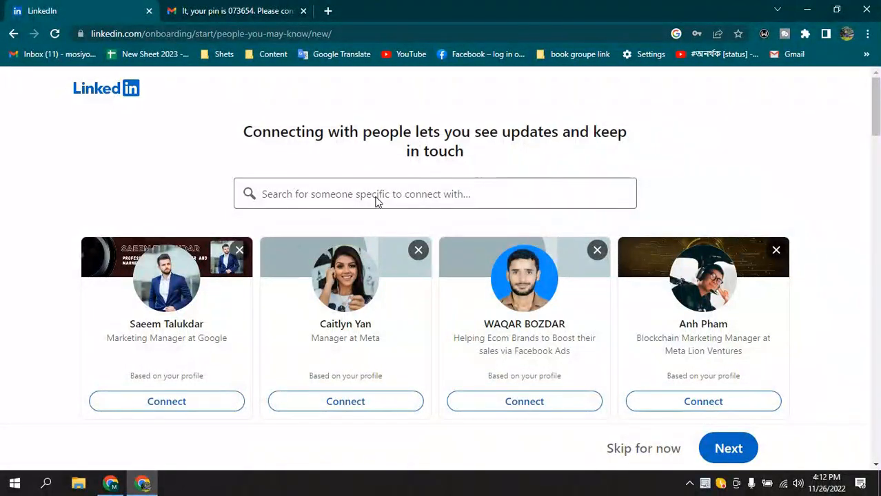
# Step: Send connection requests to the first rows of suggested people, including digital marketing managers
pyautogui.scroll(-3, 377, 200)
pyautogui.scroll(1, 256, 248)
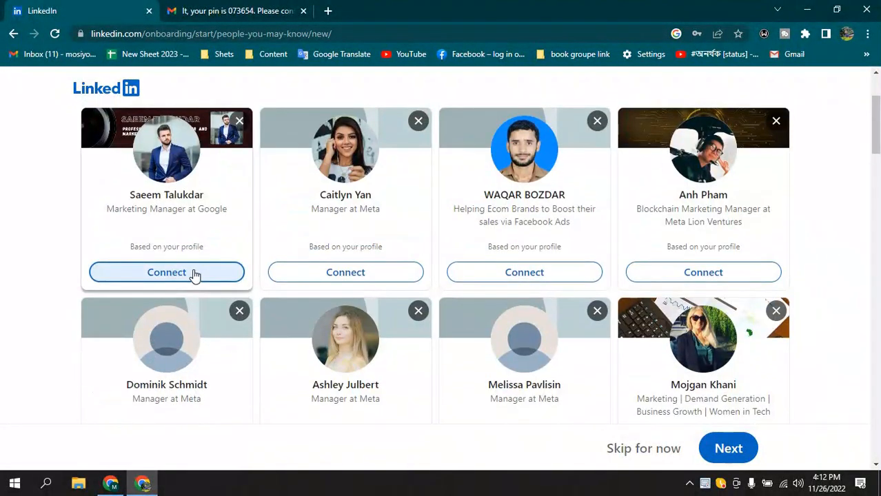
pyautogui.click(340, 274)
pyautogui.click(482, 275)
pyautogui.click(736, 275)
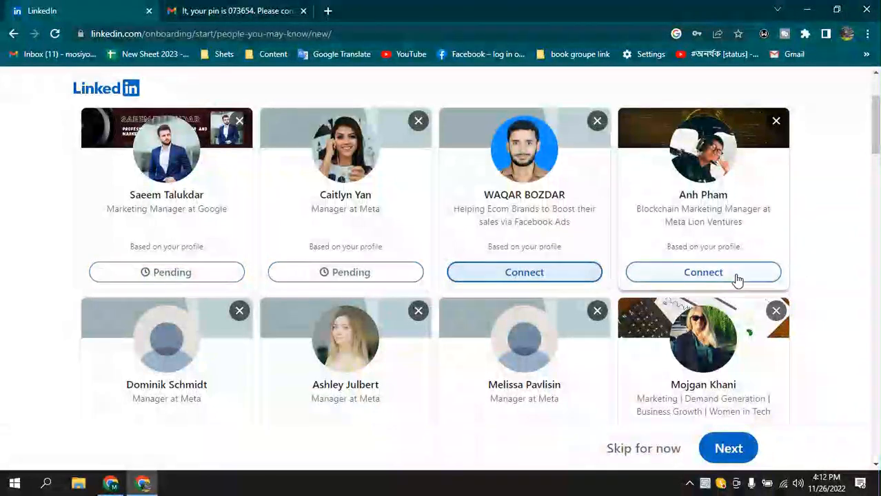
pyautogui.scroll(-1, 220, 358)
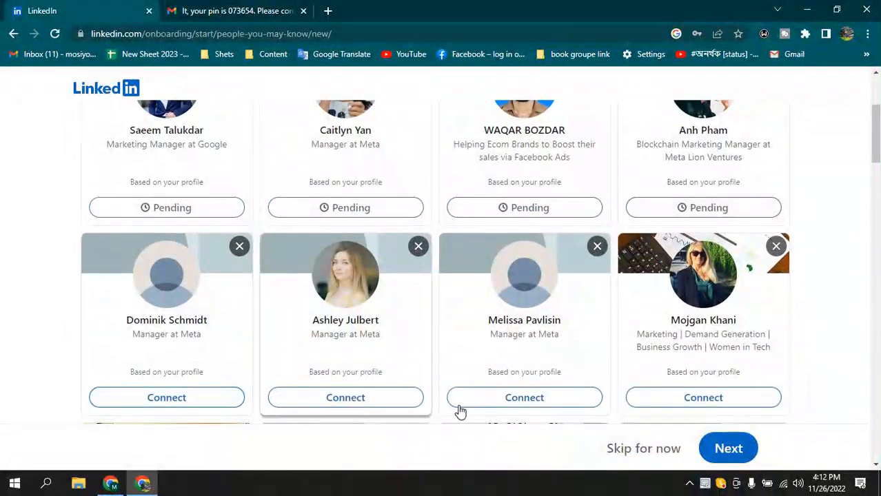
pyautogui.click(739, 406)
pyautogui.scroll(-4, 310, 336)
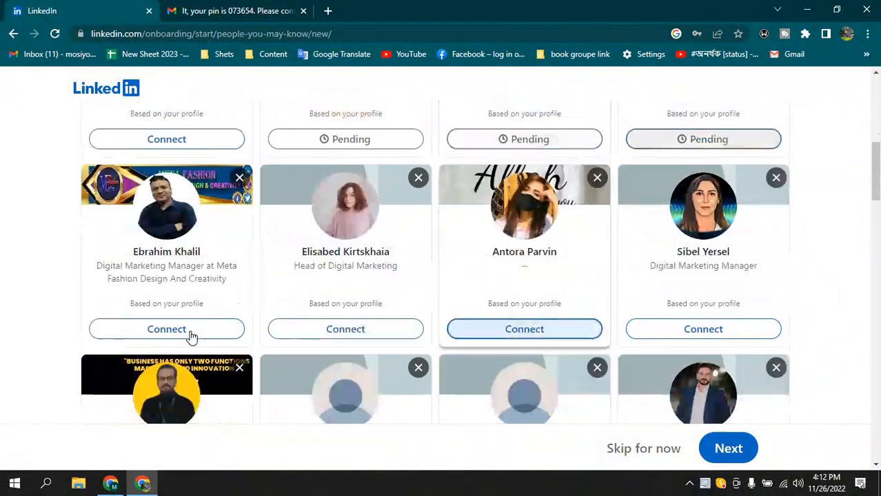
pyautogui.click(190, 329)
pyautogui.click(180, 331)
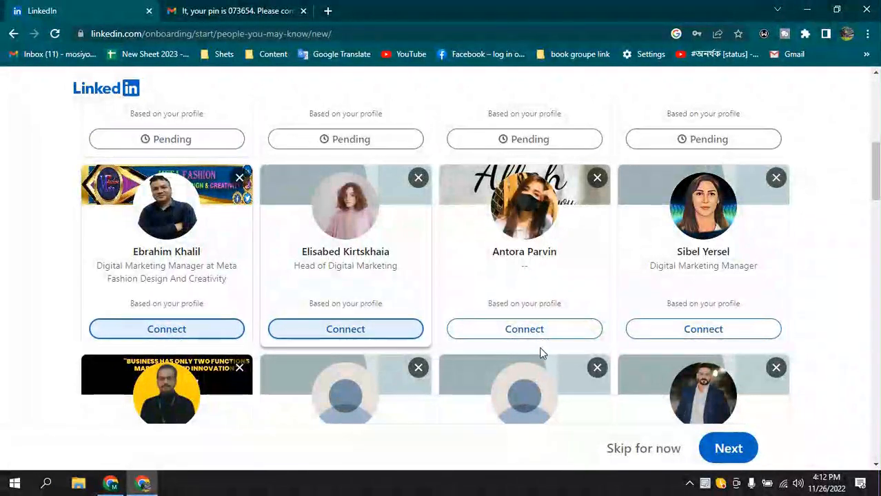
pyautogui.click(571, 334)
pyautogui.click(714, 334)
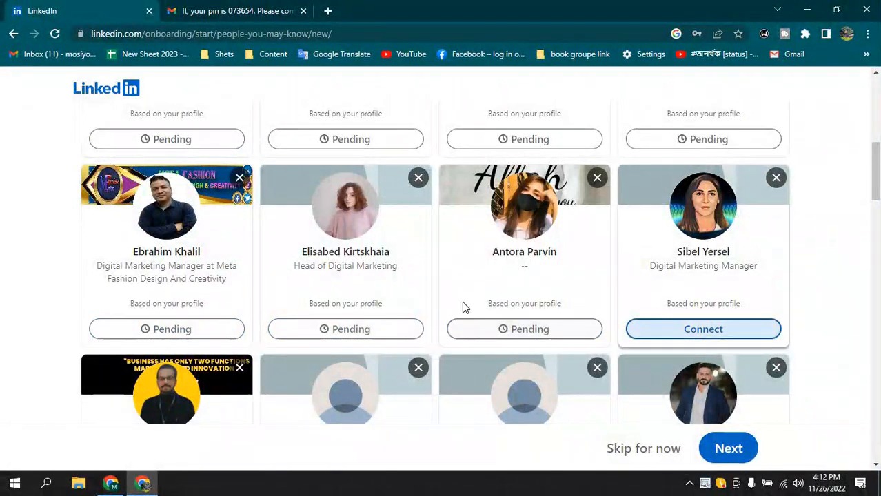
# Step: Connect with further suggestions such as Meta managers, content and web marketing managers, and marketers
pyautogui.scroll(-1, 344, 345)
pyautogui.scroll(-2, 248, 381)
pyautogui.click(194, 333)
pyautogui.click(331, 335)
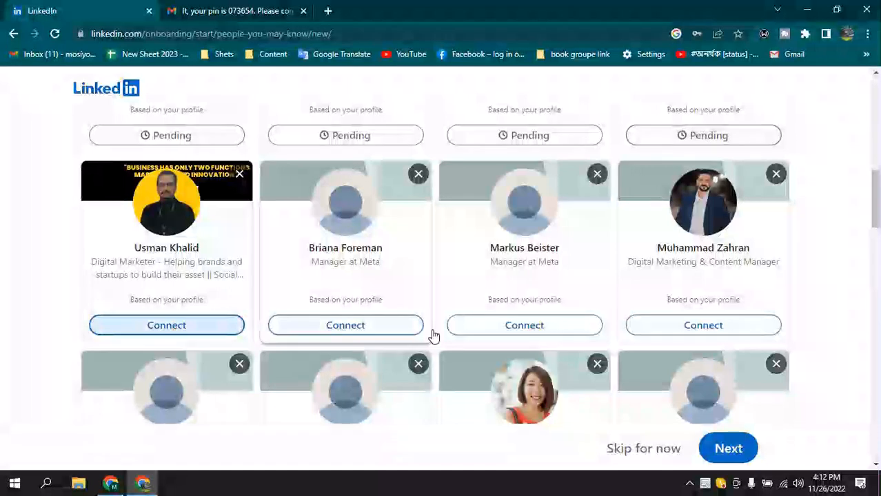
pyautogui.click(524, 326)
pyautogui.click(703, 326)
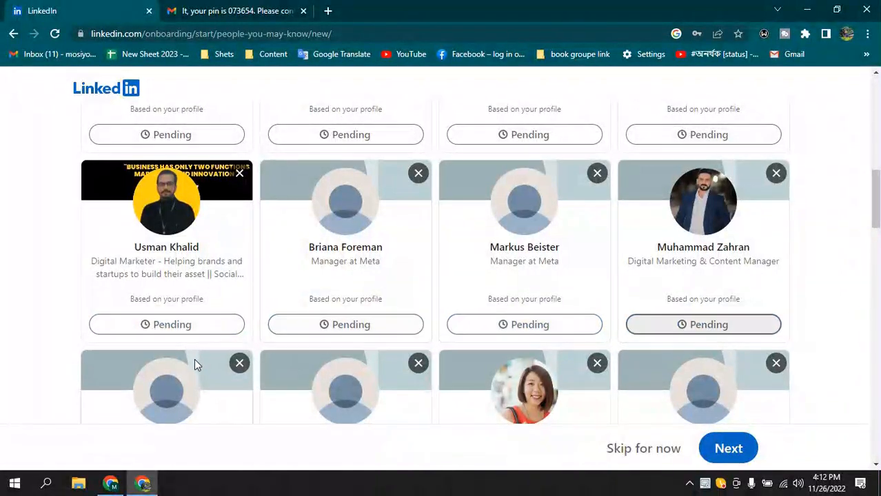
pyautogui.scroll(-2, 446, 379)
pyautogui.click(166, 373)
pyautogui.click(330, 375)
pyautogui.click(505, 377)
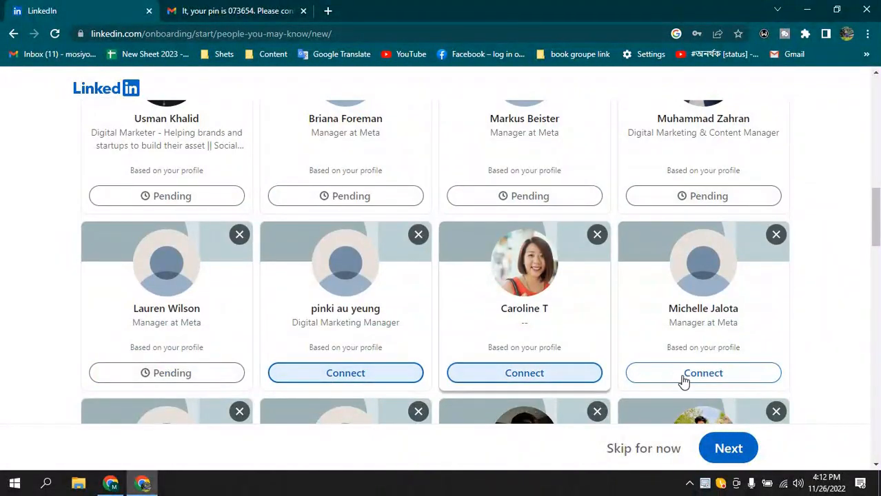
pyautogui.click(683, 378)
pyautogui.scroll(-3, 248, 329)
pyautogui.click(197, 357)
pyautogui.click(344, 356)
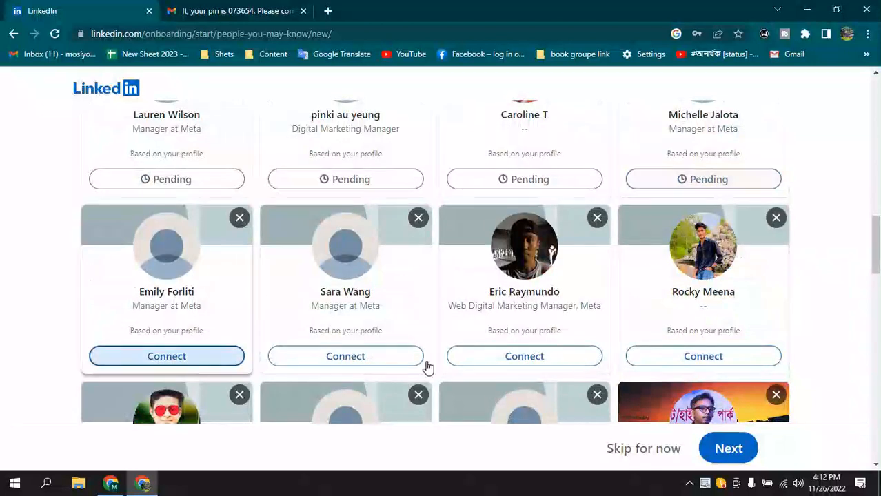
pyautogui.click(592, 357)
pyautogui.click(662, 356)
pyautogui.scroll(-3, 228, 321)
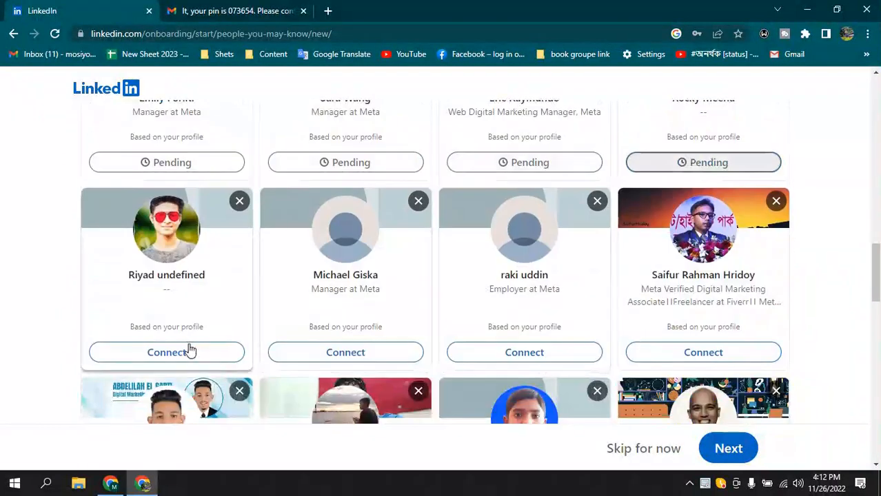
pyautogui.click(191, 352)
pyautogui.click(334, 360)
pyautogui.click(582, 358)
pyautogui.click(682, 354)
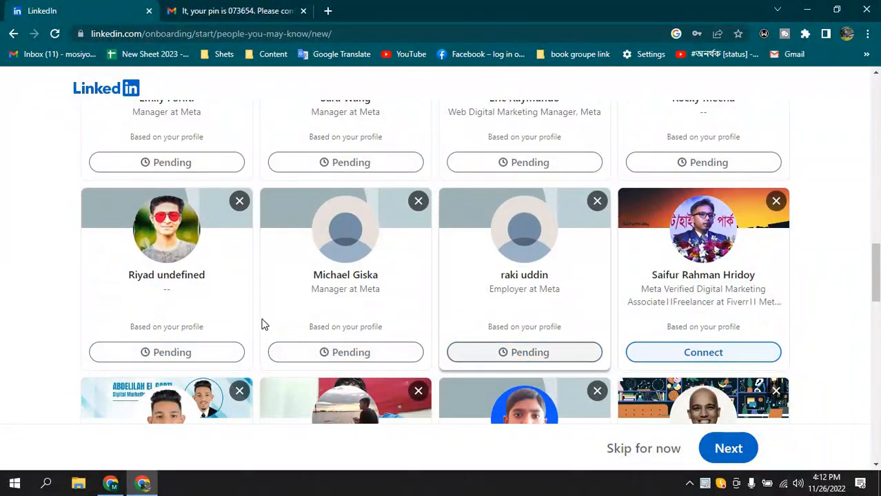
# Step: Connect with the remaining suggestions, dismiss the congratulations notice, and continue to the next onboarding step
pyautogui.scroll(-4, 227, 304)
pyautogui.click(194, 275)
pyautogui.click(324, 274)
pyautogui.click(553, 276)
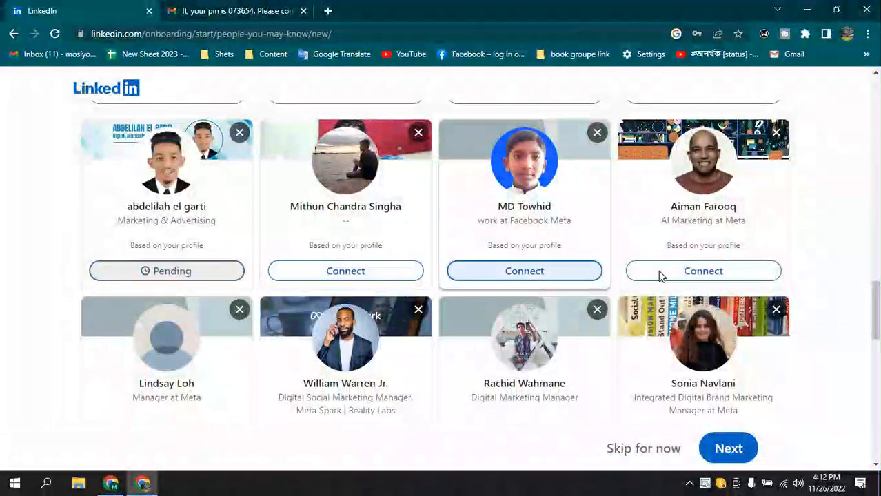
pyautogui.click(531, 293)
pyautogui.click(685, 276)
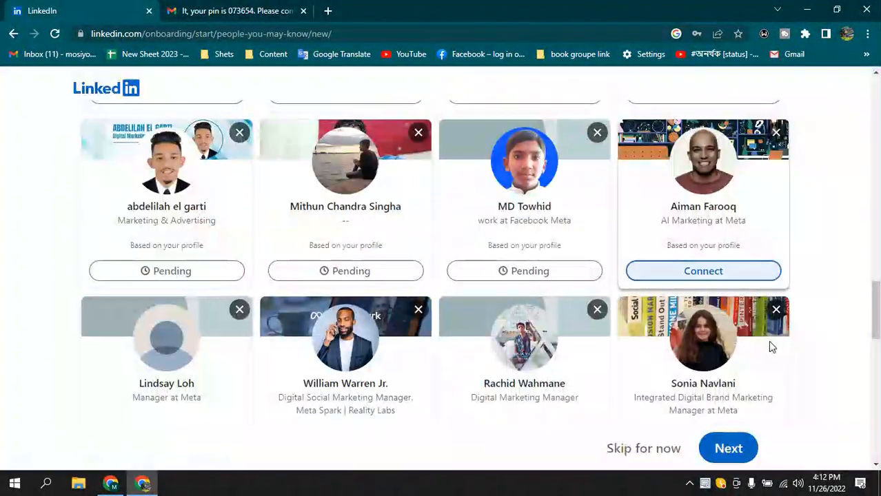
pyautogui.scroll(-1, 724, 376)
pyautogui.scroll(-5, 677, 408)
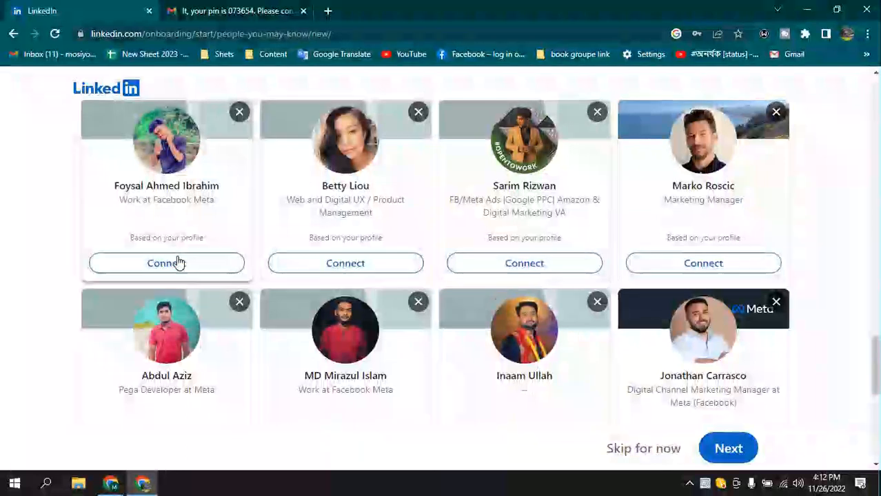
pyautogui.click(177, 262)
pyautogui.click(386, 262)
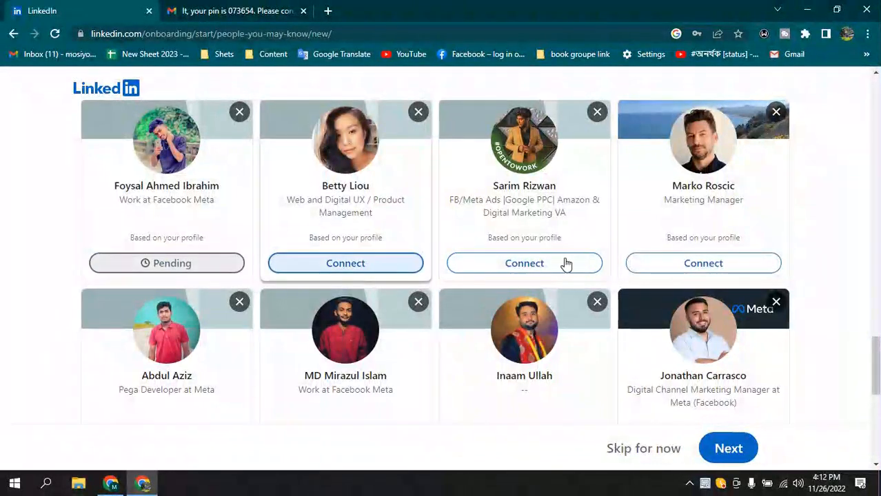
pyautogui.click(678, 263)
pyautogui.click(475, 265)
pyautogui.scroll(-2, 163, 352)
pyautogui.click(169, 326)
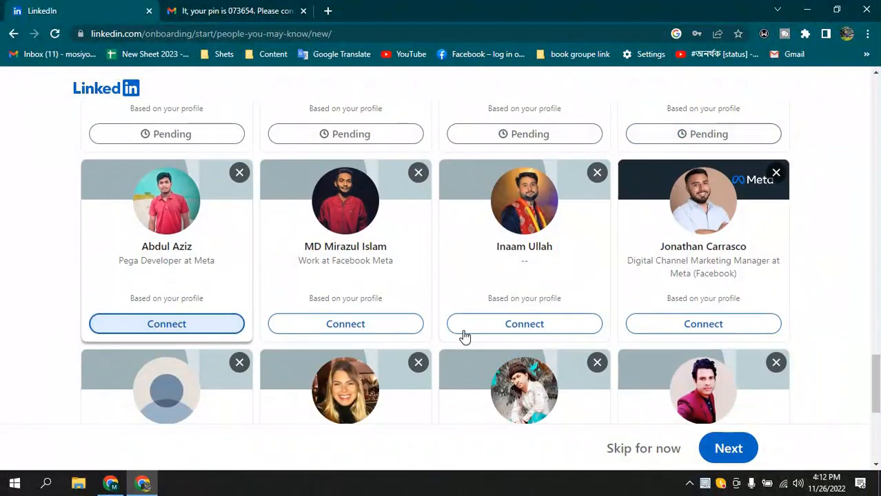
pyautogui.click(681, 322)
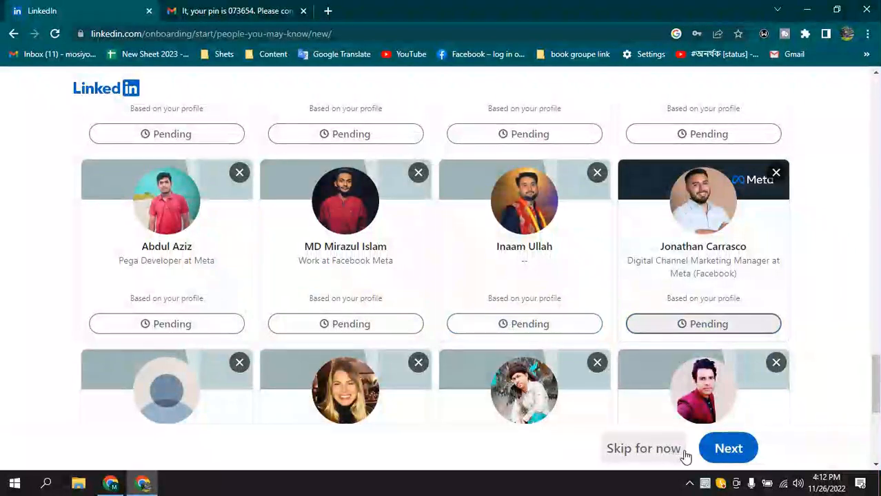
pyautogui.click(726, 452)
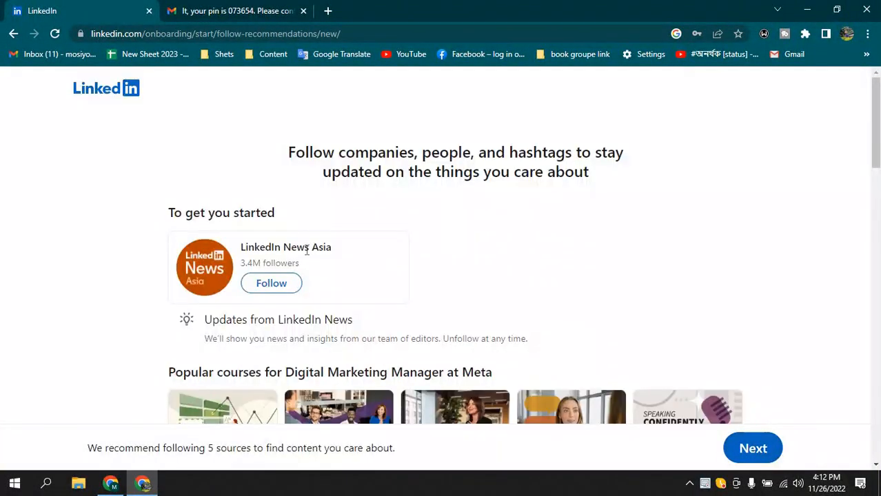
# Step: Follow LinkedIn News Asia
pyautogui.scroll(-1, 360, 163)
pyautogui.scroll(1, 359, 164)
pyautogui.click(278, 285)
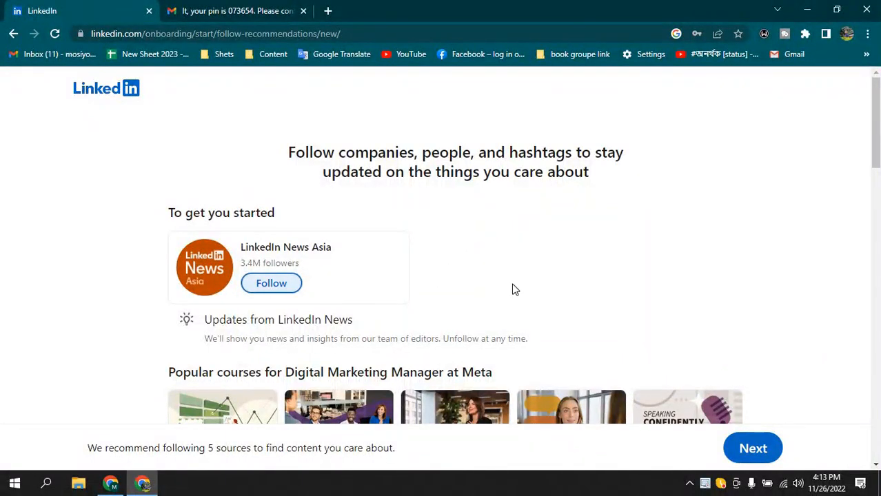
# Step: Save the Excel Essential Training, Effective Listening, Critical Thinking, Interpersonal Communication and Speaking Confidently courses
pyautogui.scroll(-4, 459, 297)
pyautogui.click(218, 232)
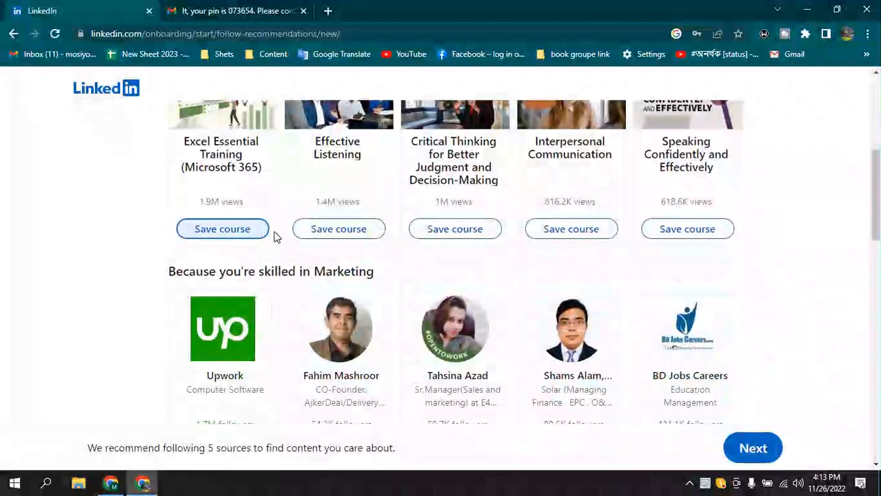
pyautogui.scroll(1, 311, 240)
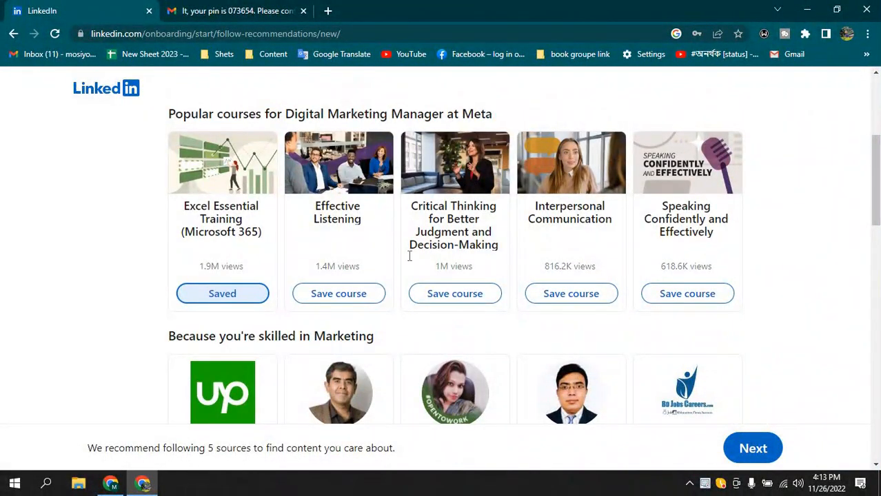
pyautogui.click(349, 297)
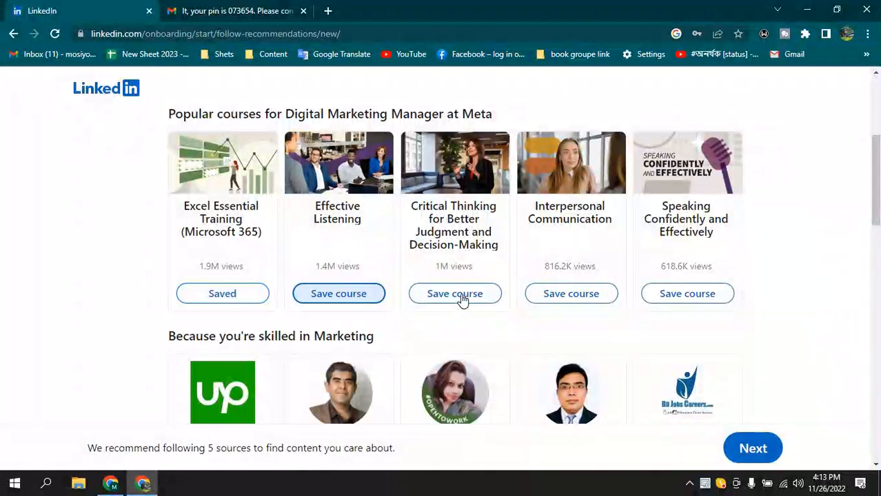
pyautogui.click(461, 298)
pyautogui.click(562, 297)
pyautogui.click(667, 295)
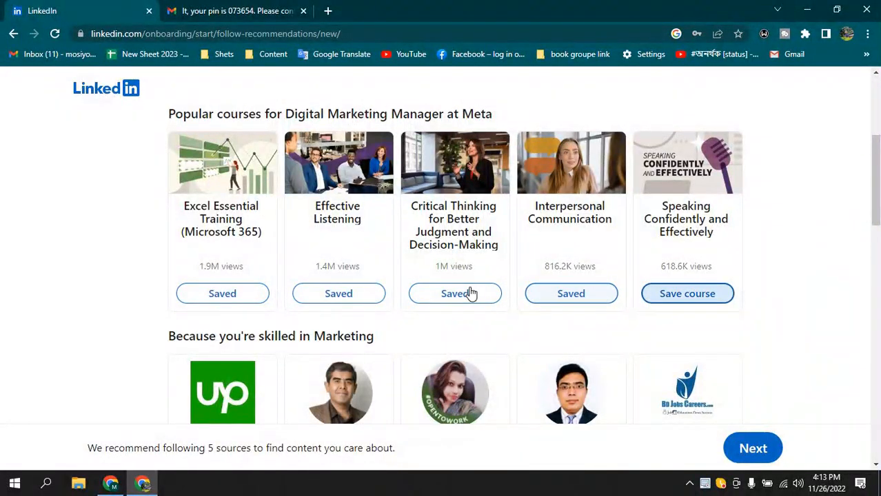
# Step: Follow Upwork and three recommended marketing professionals
pyautogui.scroll(1, 409, 291)
pyautogui.scroll(-3, 234, 331)
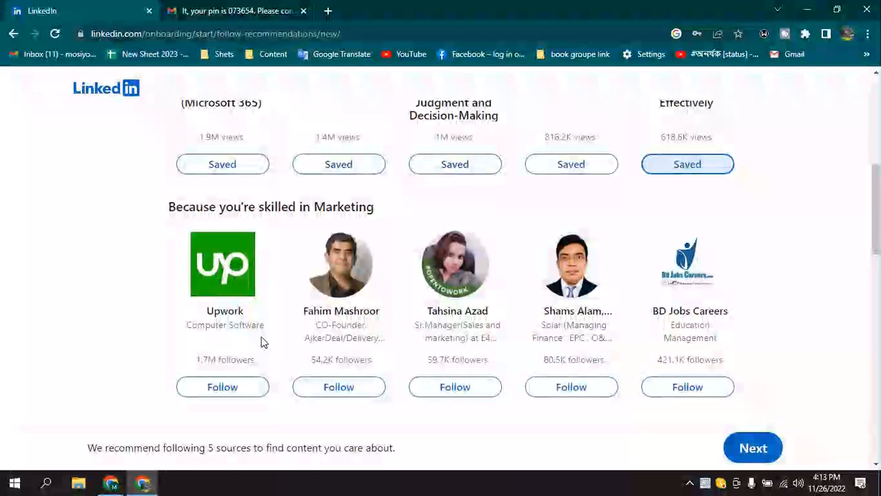
pyautogui.click(224, 386)
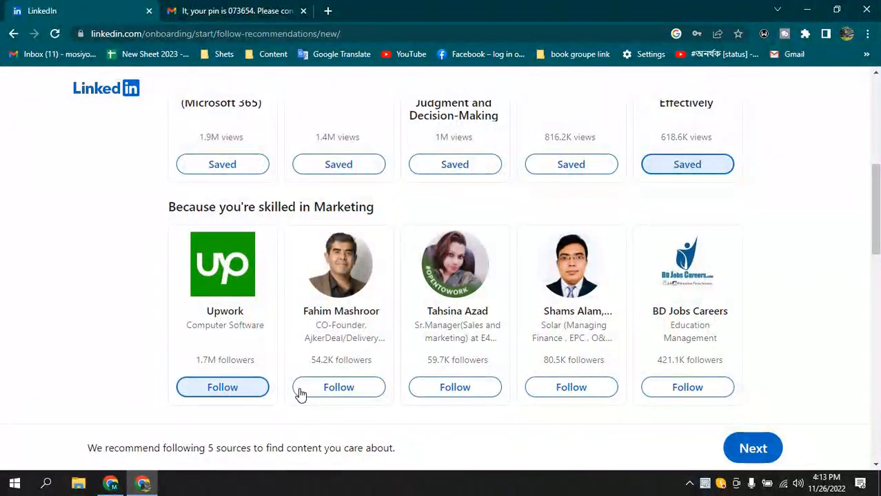
pyautogui.click(303, 390)
pyautogui.click(457, 389)
pyautogui.click(596, 392)
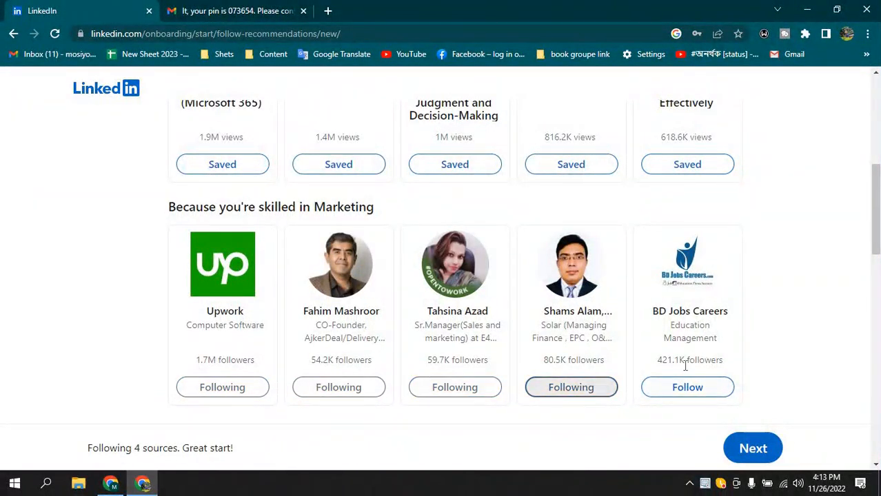
# Step: Follow BD Jobs Careers, Bdjobs.com, a career coach, a staffing page and two other recommended people
pyautogui.scroll(-2, 723, 298)
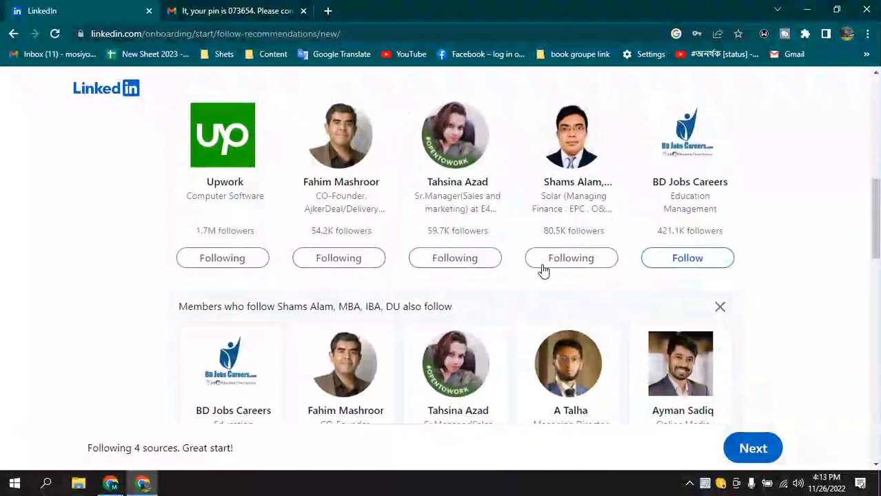
pyautogui.click(687, 258)
pyautogui.scroll(-2, 222, 366)
pyautogui.click(222, 364)
pyautogui.click(323, 360)
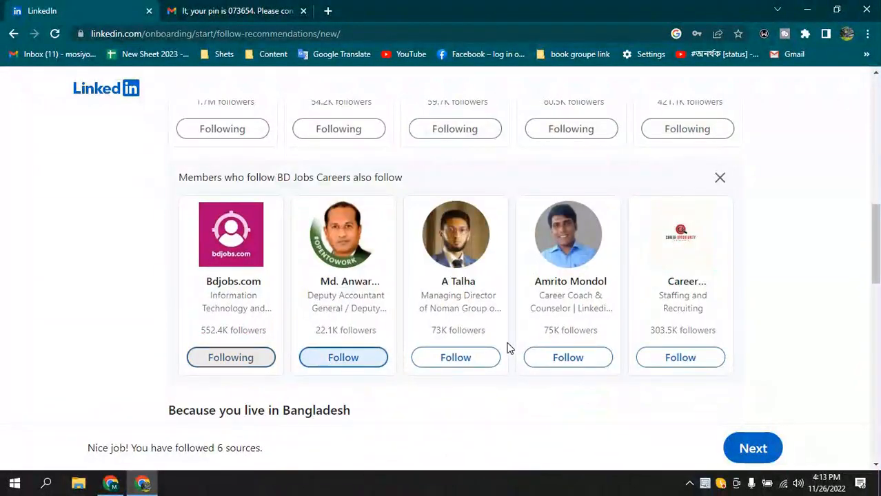
pyautogui.click(466, 360)
pyautogui.click(568, 357)
pyautogui.click(681, 358)
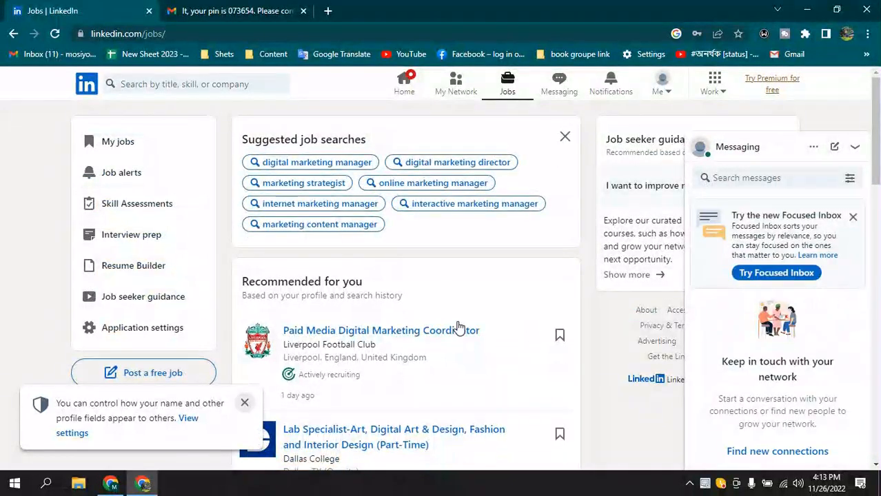
# Step: Open the Writeable.ai Digital Marketing Specialist job posting
pyautogui.scroll(-5, 522, 331)
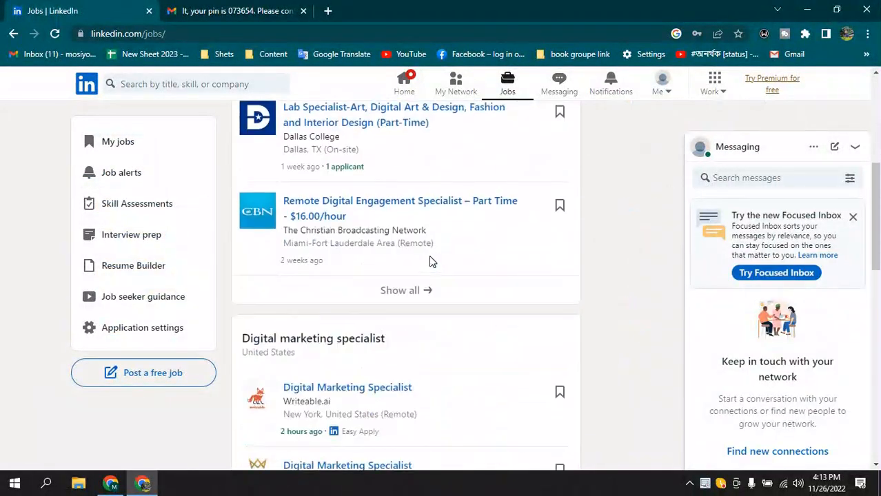
pyautogui.scroll(5, 521, 331)
pyautogui.scroll(-5, 531, 297)
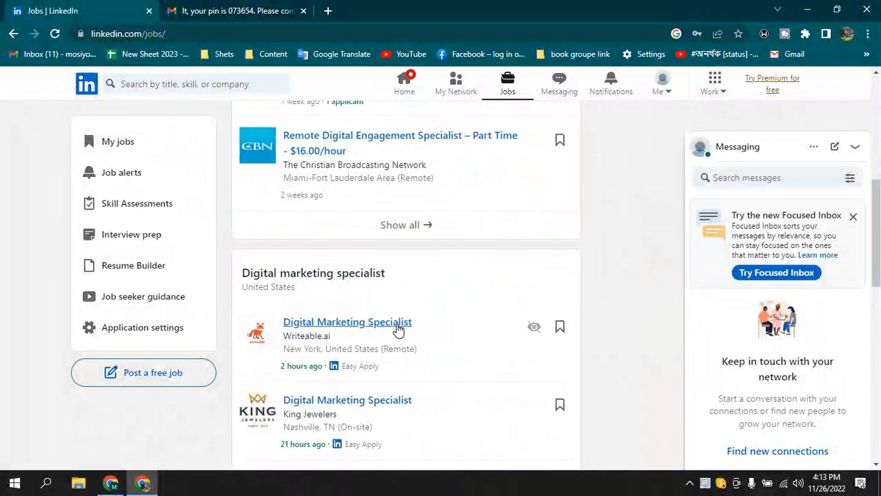
pyautogui.click(398, 330)
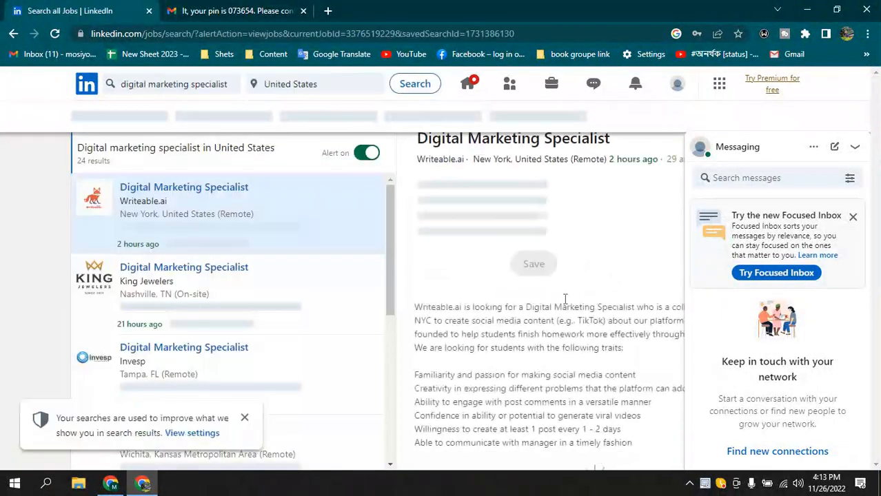
# Step: Collapse the Messaging panel and follow Writeable.ai from the job's About the company section
pyautogui.scroll(-3, 593, 313)
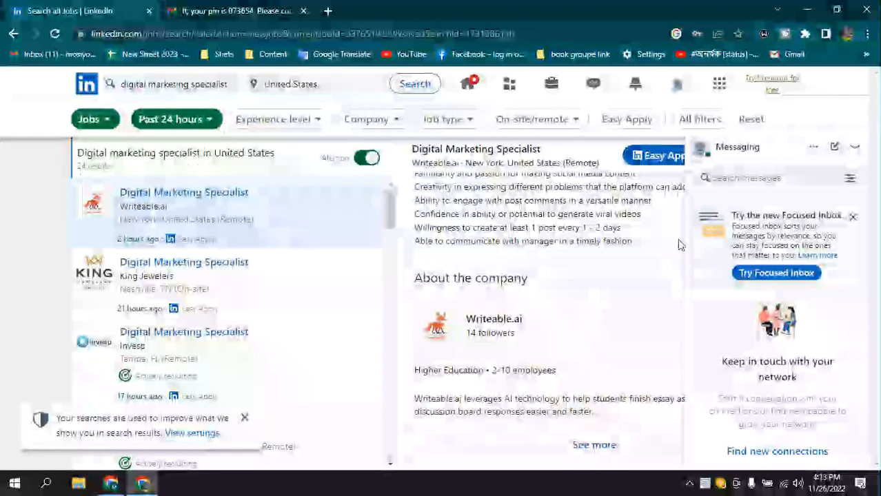
pyautogui.scroll(3, 586, 309)
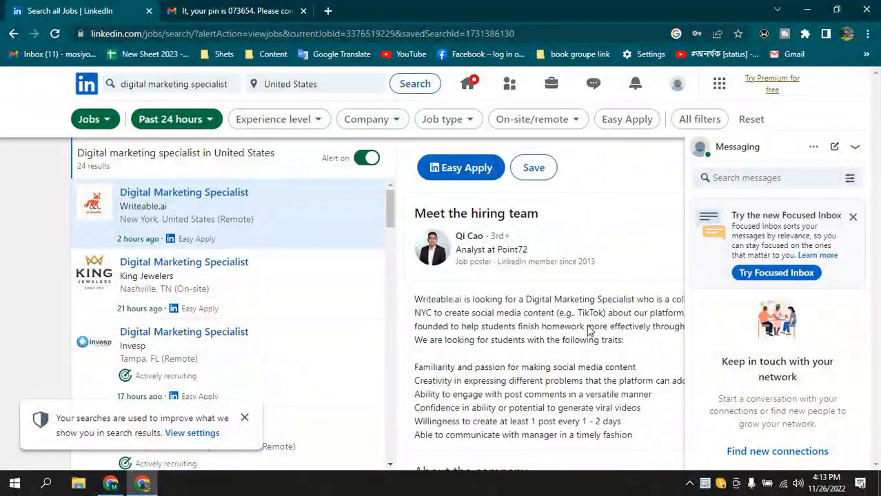
pyautogui.scroll(-3, 590, 331)
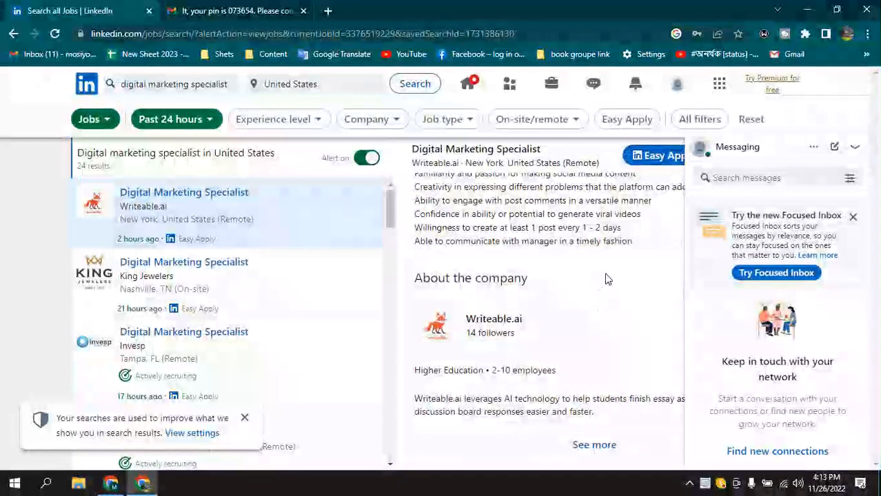
pyautogui.click(855, 147)
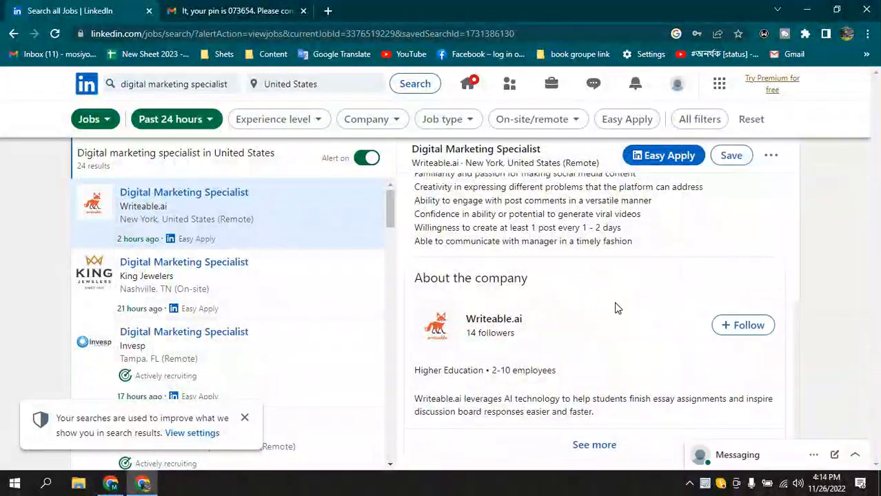
pyautogui.click(752, 325)
pyautogui.scroll(2, 553, 291)
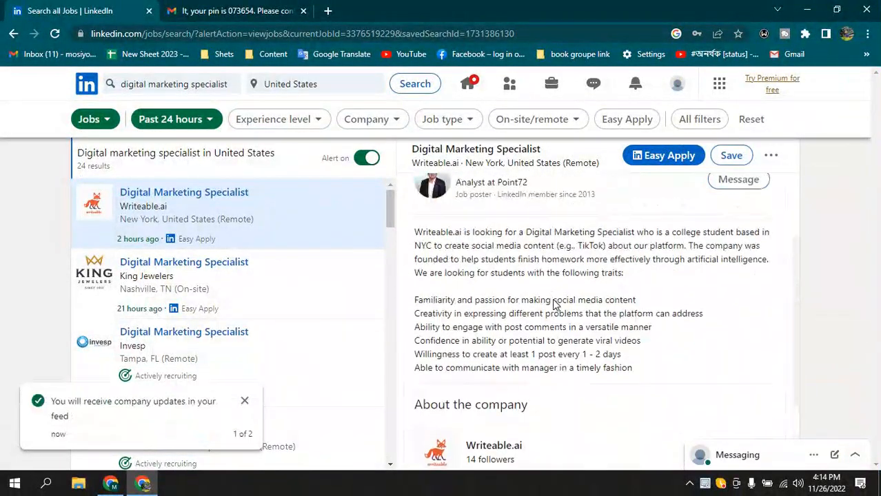
pyautogui.scroll(-2, 556, 308)
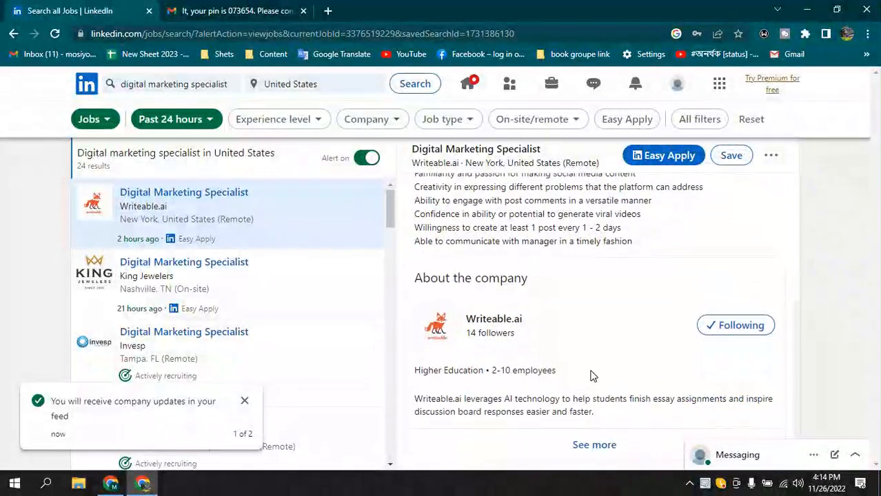
pyautogui.click(601, 444)
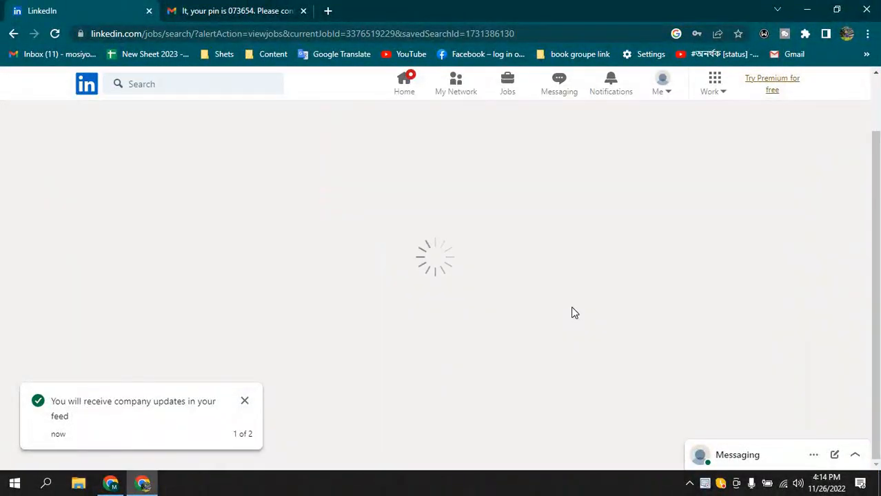
# Step: Follow Fiverr, Google and another recommended profile from the Writeable.ai page's suggestions
pyautogui.scroll(1, 575, 313)
pyautogui.scroll(-2, 276, 373)
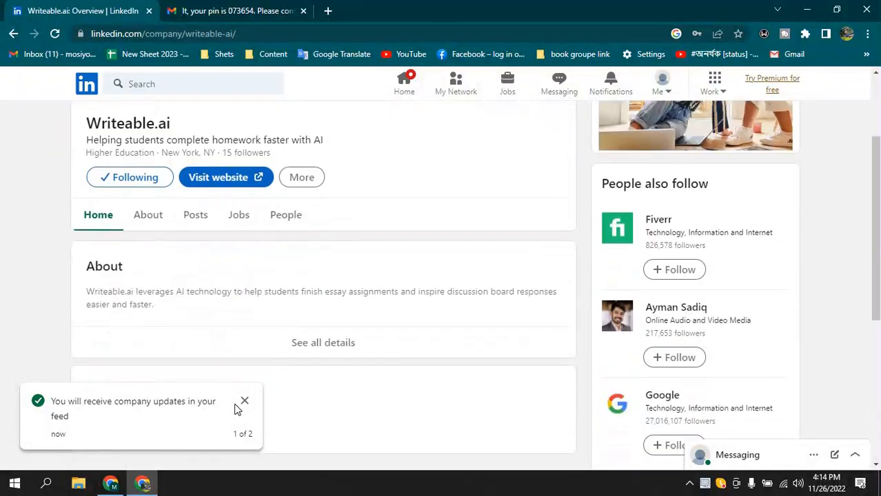
pyautogui.scroll(2, 413, 227)
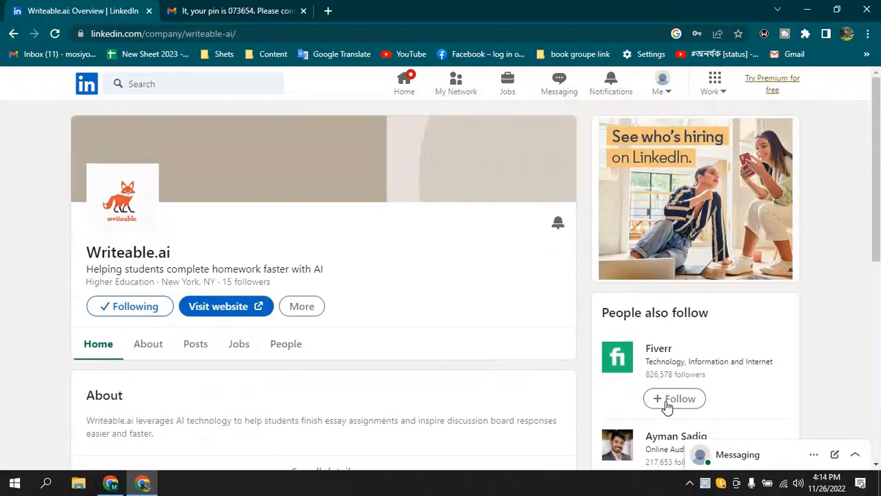
pyautogui.click(674, 399)
pyautogui.scroll(-3, 672, 386)
pyautogui.click(666, 297)
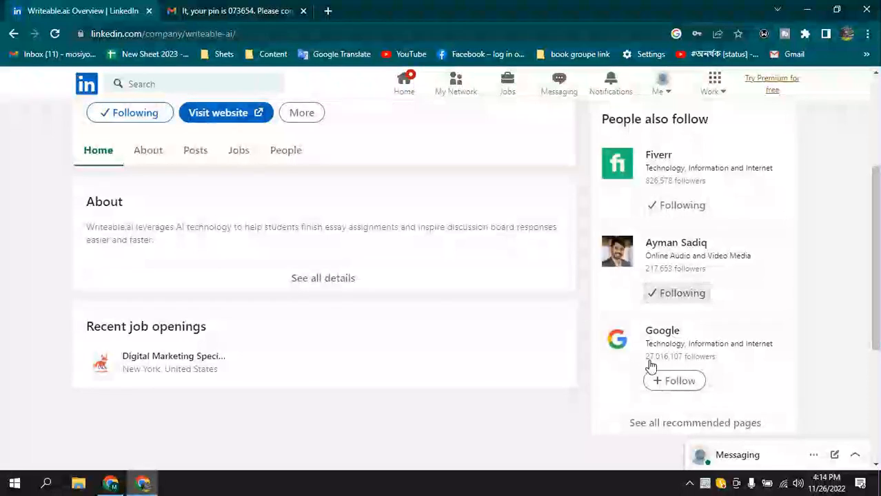
pyautogui.click(672, 380)
pyautogui.scroll(3, 570, 114)
pyautogui.click(667, 95)
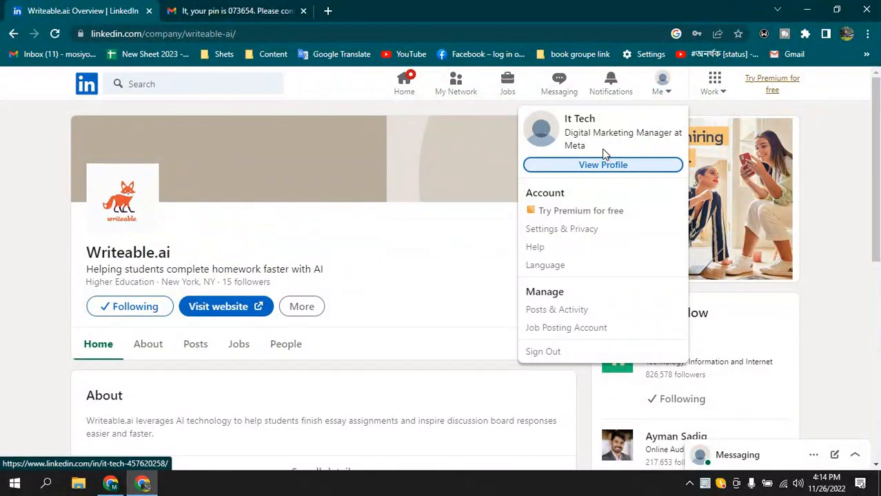
# Step: From your own profile, upload the second image in Pictures > linkdin as the profile photo
pyautogui.click(603, 164)
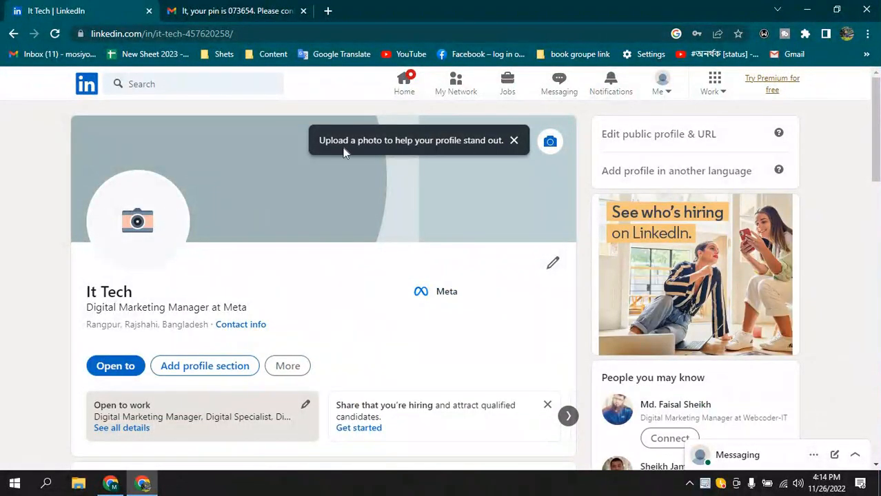
pyautogui.click(158, 227)
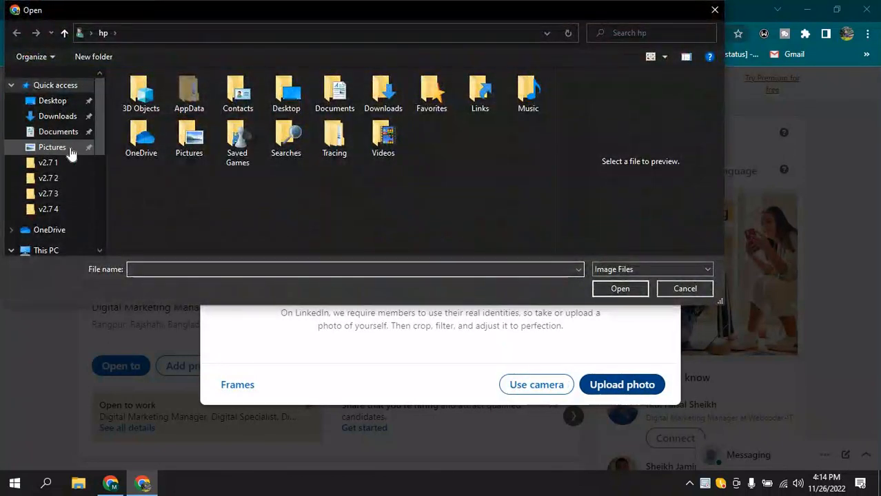
pyautogui.click(60, 147)
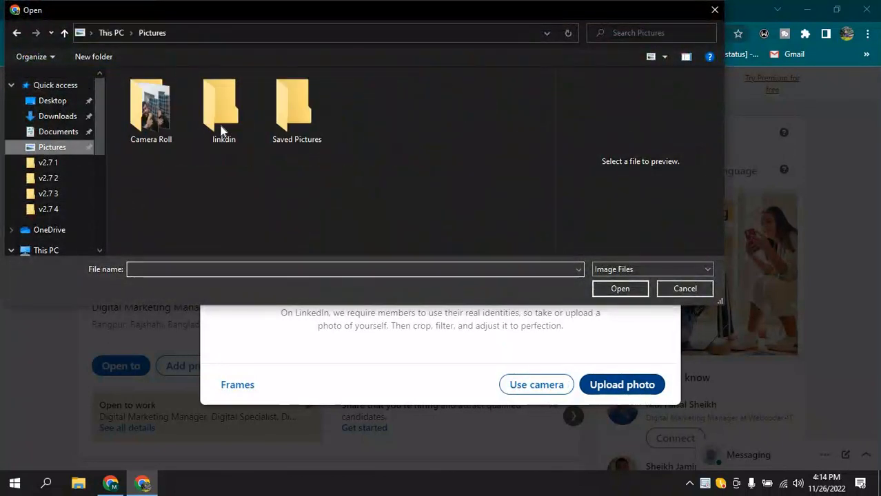
pyautogui.doubleClick(222, 131)
pyautogui.click(220, 132)
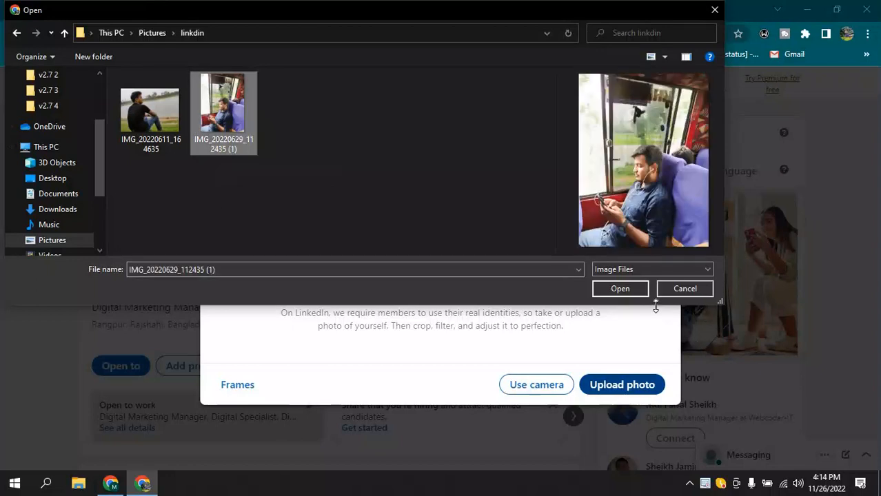
pyautogui.click(620, 289)
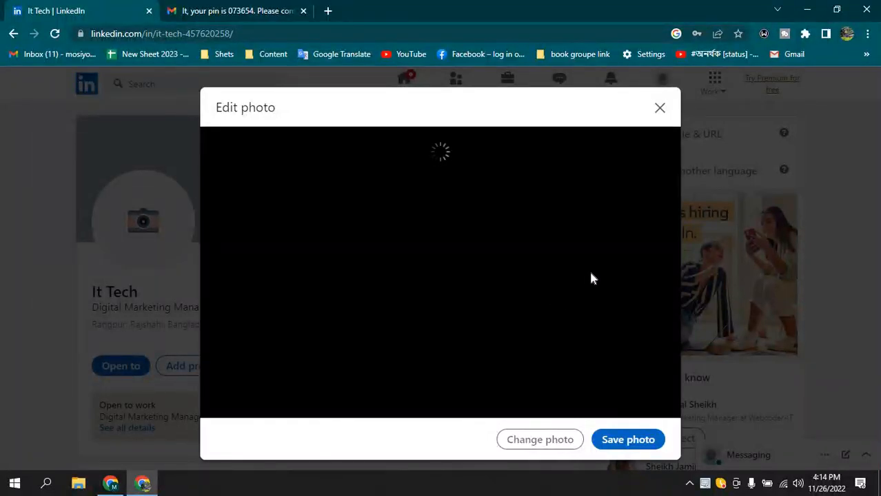
# Step: Close the Gmail tab, leaving only the LinkedIn profile tab open
pyautogui.click(304, 11)
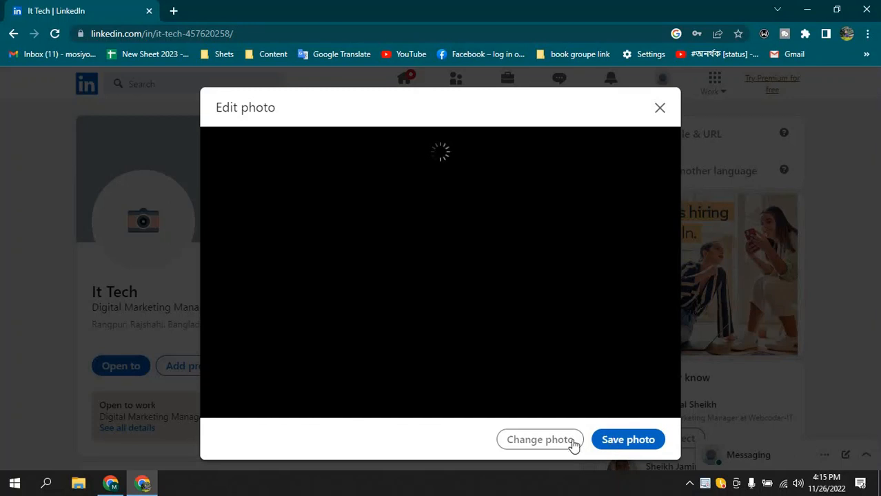
# Step: Replace the chosen picture with the photo of a man at a desk from Downloads
pyautogui.click(531, 440)
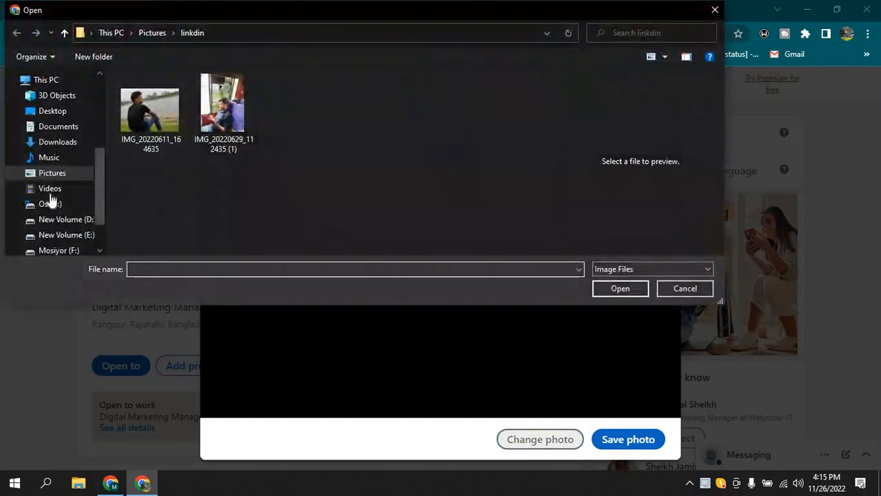
pyautogui.click(62, 142)
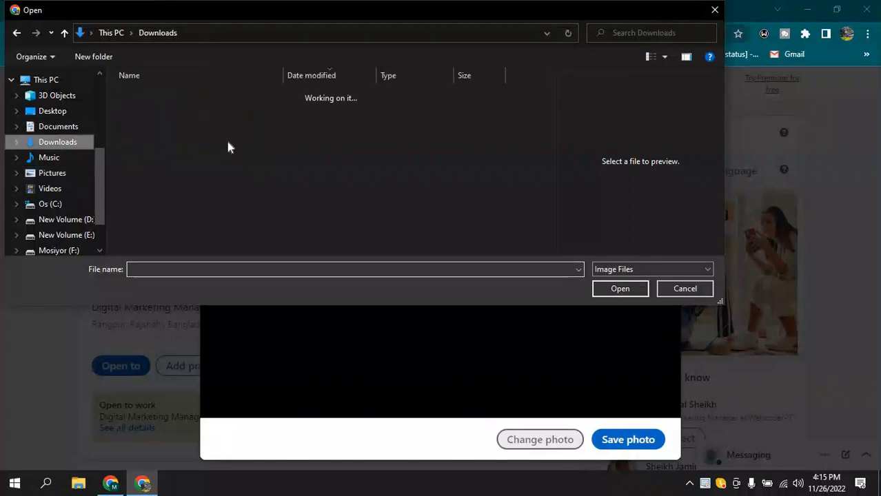
pyautogui.click(214, 113)
pyautogui.click(232, 144)
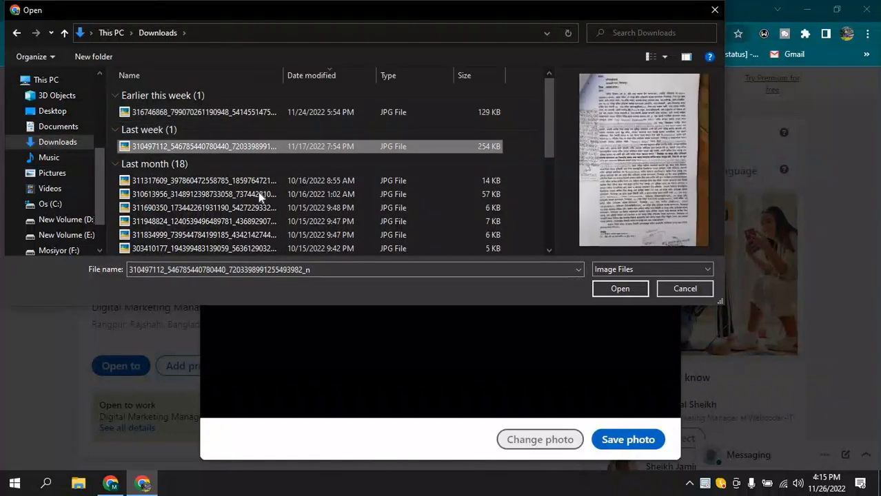
pyautogui.press('Down')
pyautogui.press('Down')
pyautogui.press('Down')
pyautogui.press('Down')
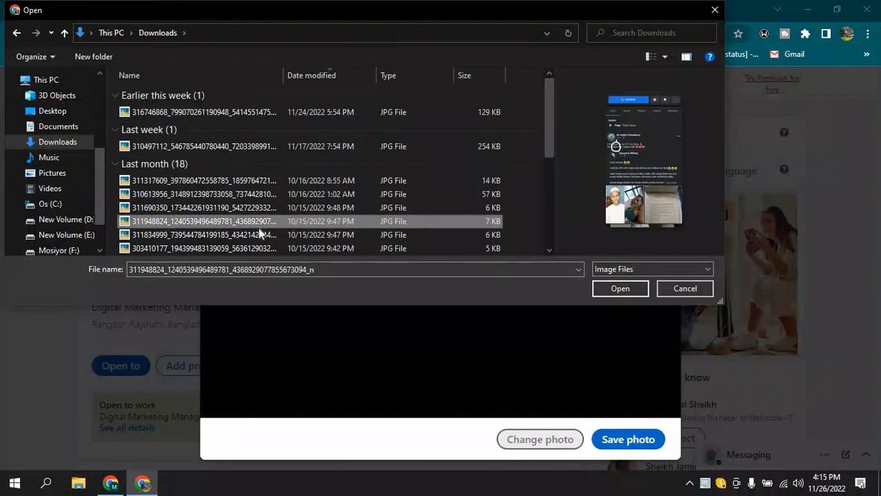
pyautogui.press('Down')
pyautogui.press('Down')
pyautogui.press('Down')
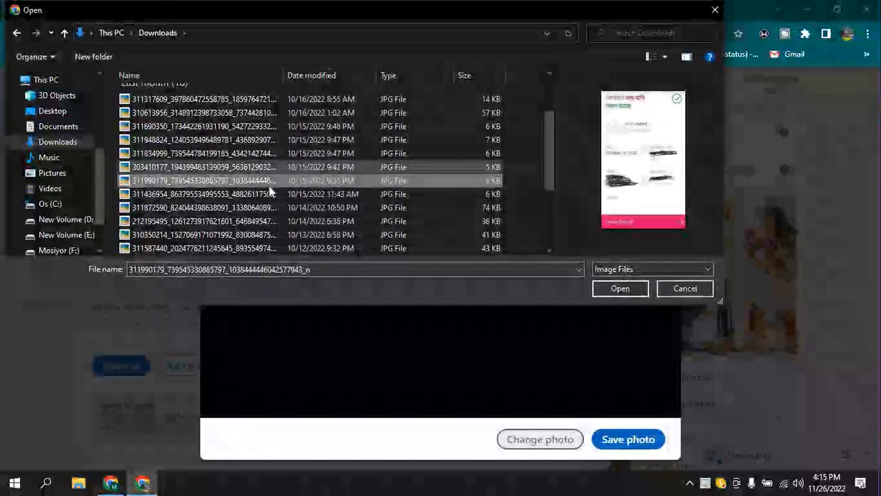
pyautogui.press('Down')
pyautogui.press('Down')
pyautogui.press('Down')
pyautogui.scroll(-2, 279, 166)
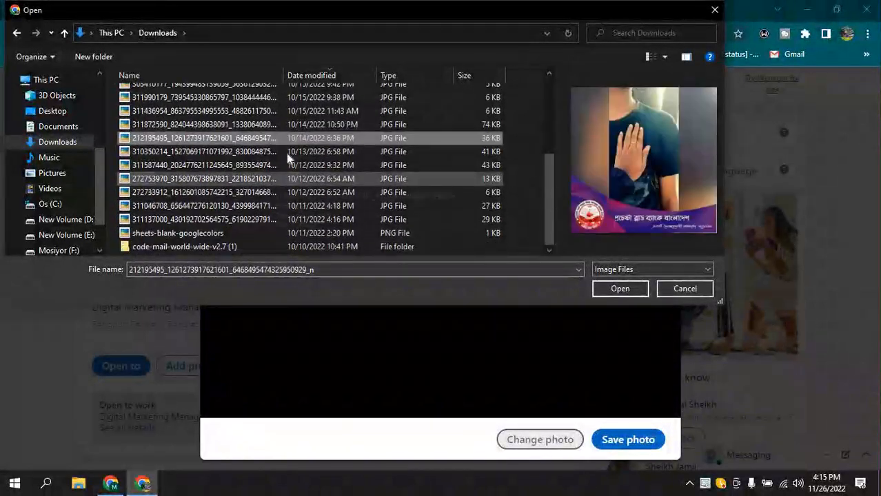
pyautogui.click(322, 151)
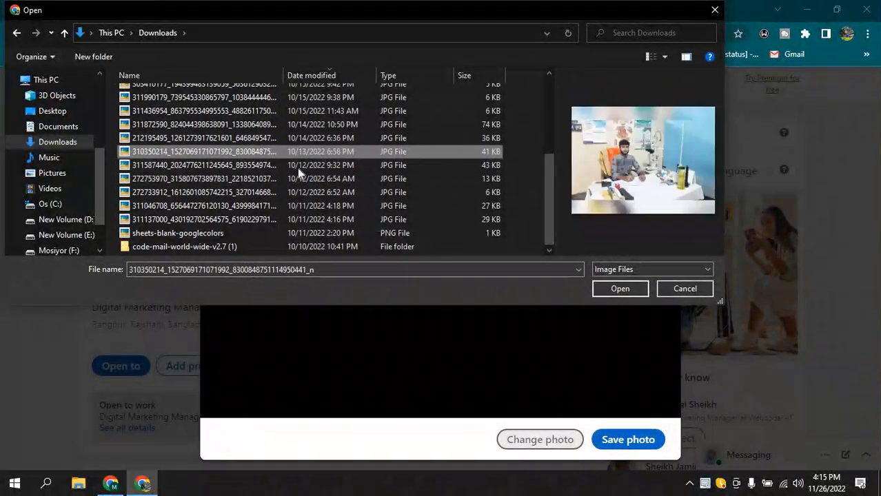
pyautogui.click(303, 169)
pyautogui.click(325, 183)
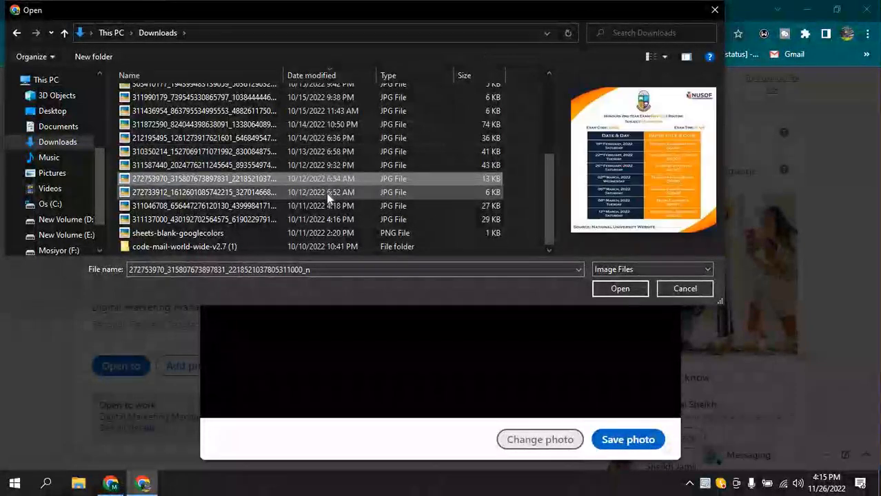
pyautogui.click(326, 193)
pyautogui.click(325, 219)
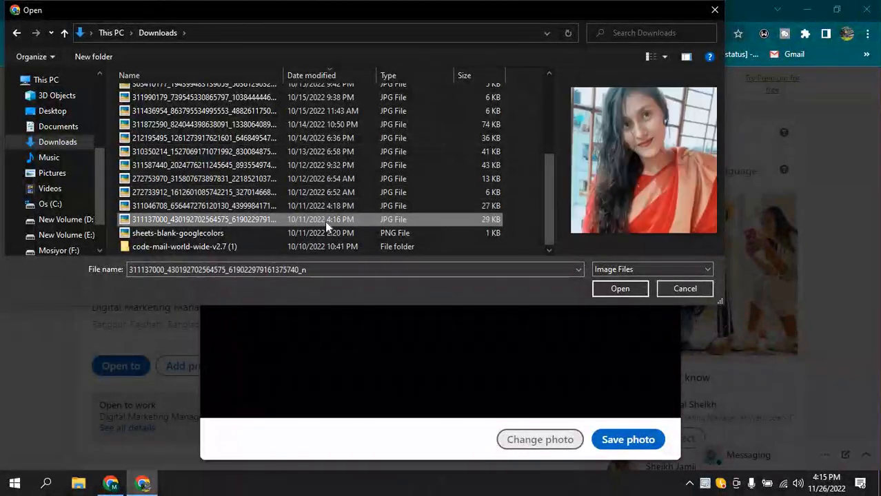
pyautogui.click(323, 164)
pyautogui.click(325, 151)
pyautogui.click(325, 139)
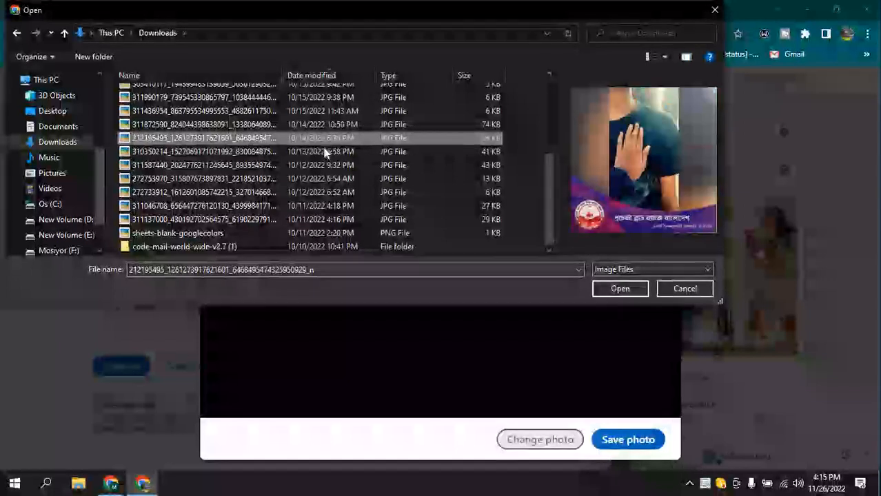
pyautogui.click(324, 151)
pyautogui.click(620, 288)
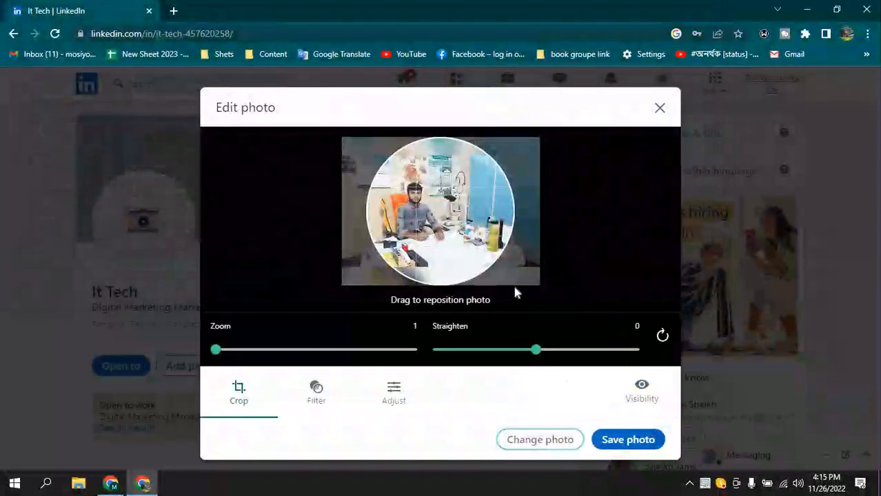
# Step: Nudge the photo right, zoom to 1.2 and save the profile photo
pyautogui.moveTo(472, 245); pyautogui.dragTo(491, 246)
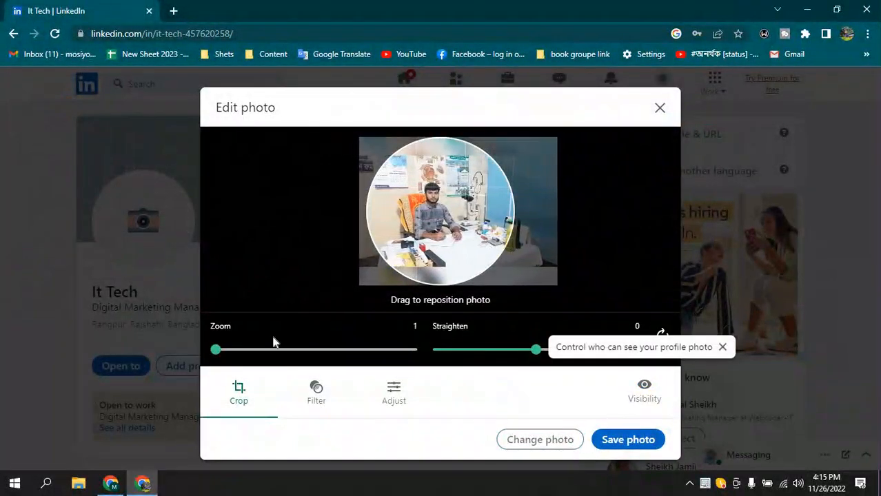
pyautogui.moveTo(228, 355); pyautogui.dragTo(235, 353)
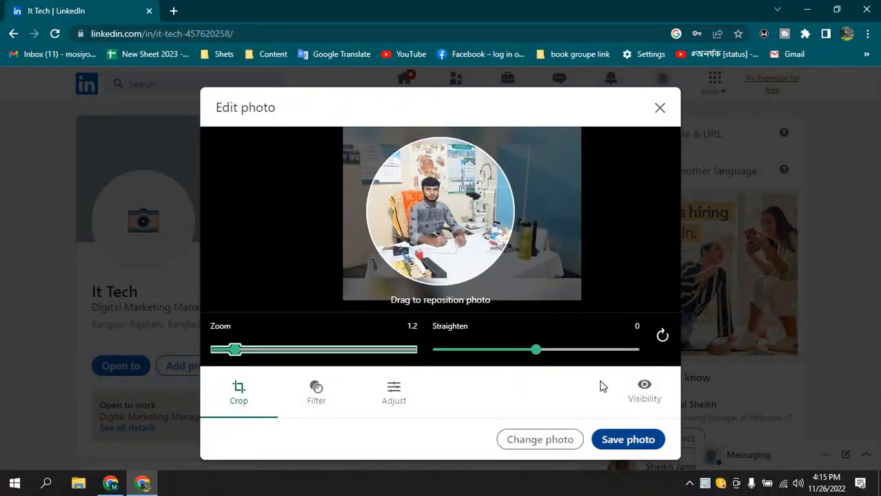
pyautogui.click(631, 439)
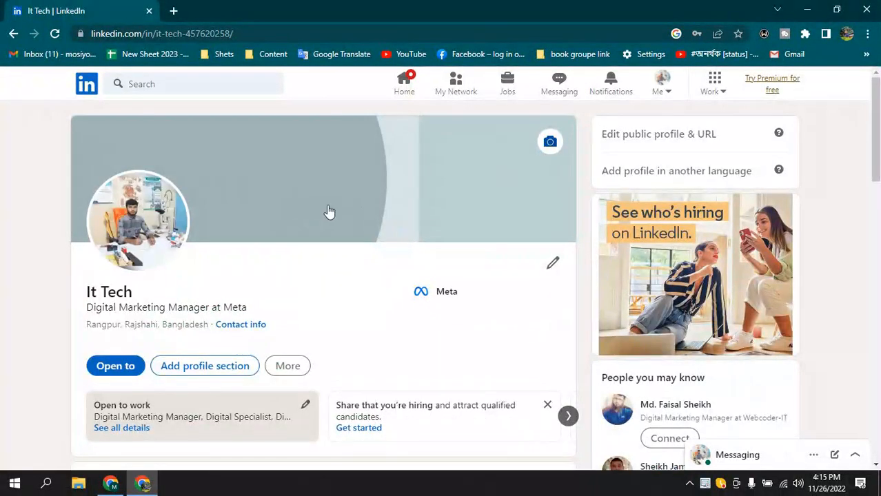
# Step: Load the raised-hand 212195495_… image from the computer as the background photo
pyautogui.click(550, 142)
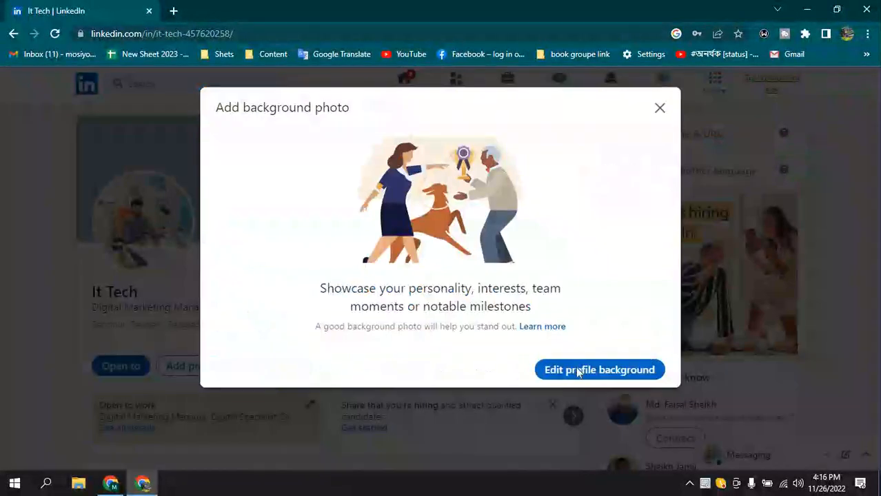
pyautogui.click(576, 374)
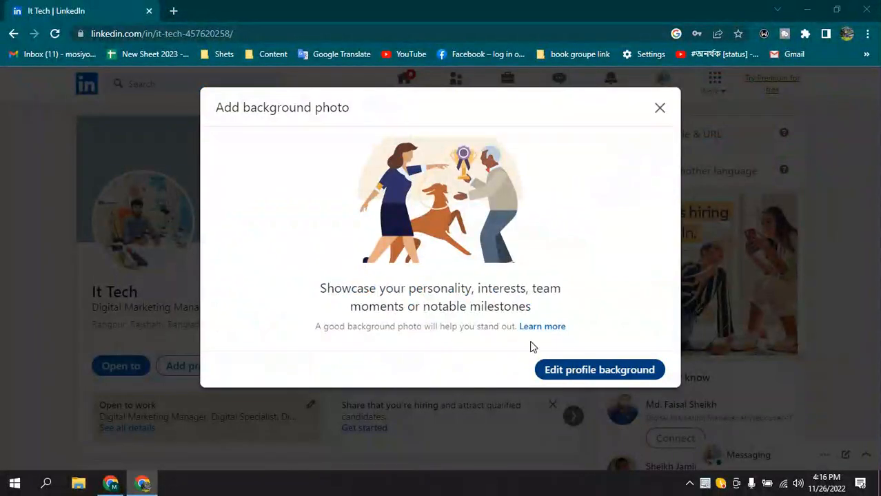
pyautogui.scroll(-5, 337, 205)
pyautogui.click(271, 203)
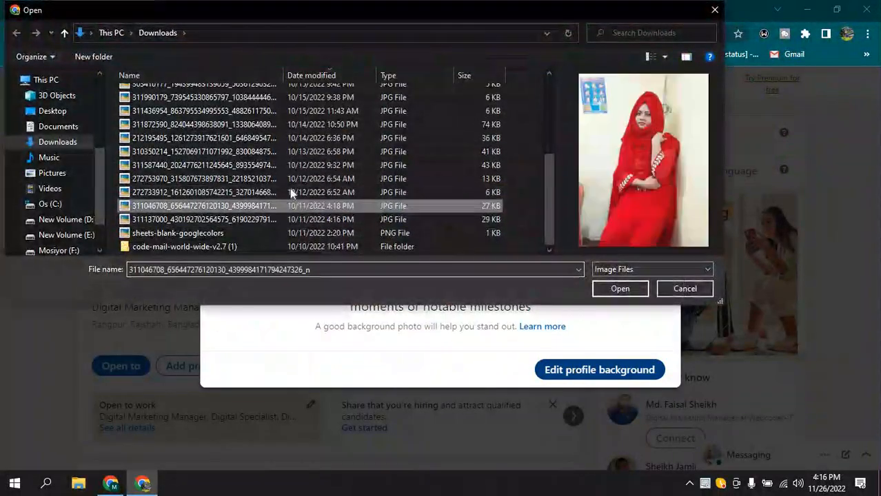
pyautogui.click(290, 190)
pyautogui.click(300, 171)
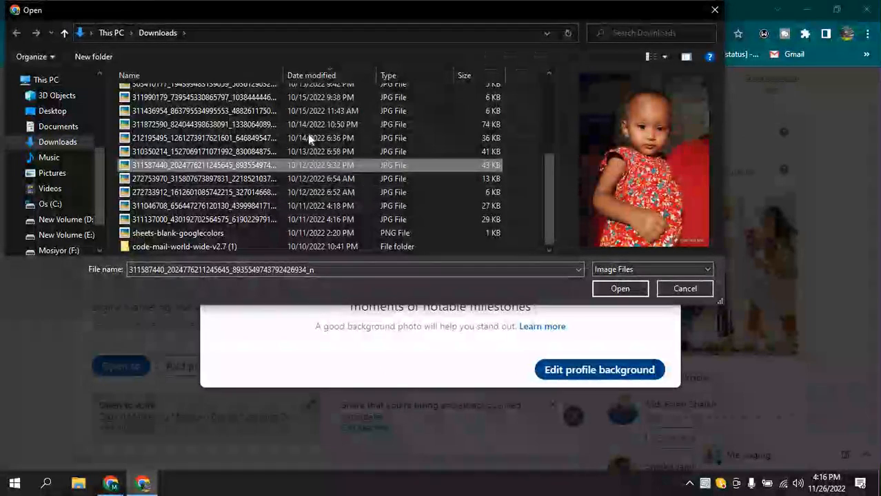
pyautogui.click(286, 149)
pyautogui.click(290, 138)
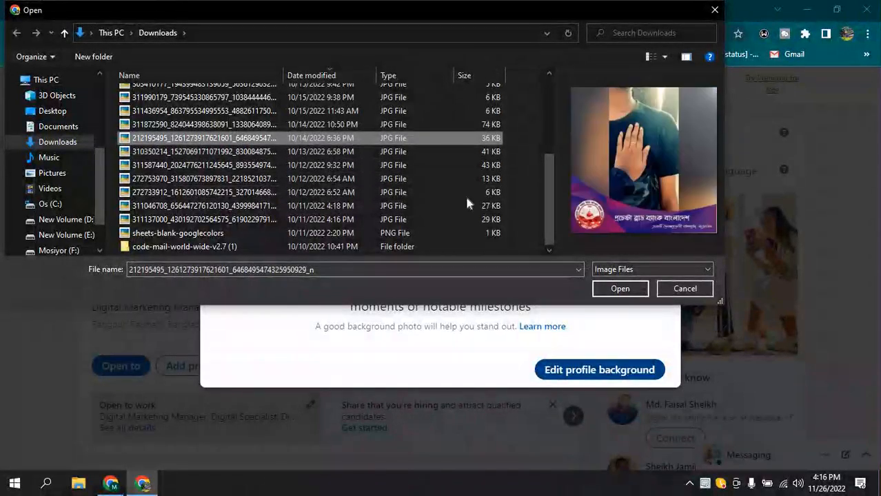
pyautogui.click(618, 289)
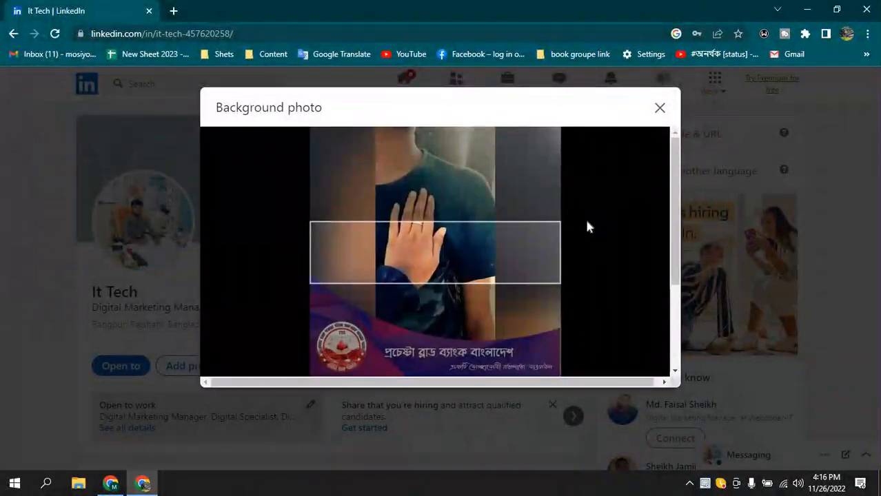
# Step: Apply the raised-hand image as the profile banner
pyautogui.scroll(-3, 587, 226)
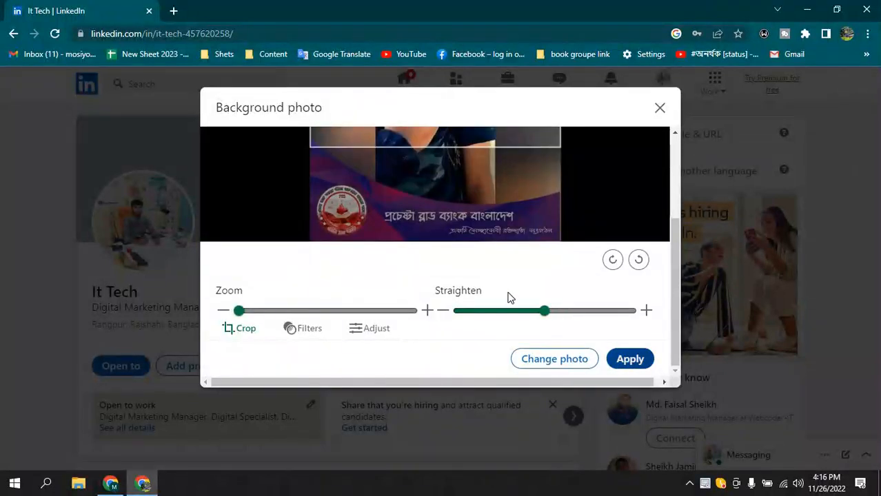
pyautogui.scroll(2, 508, 296)
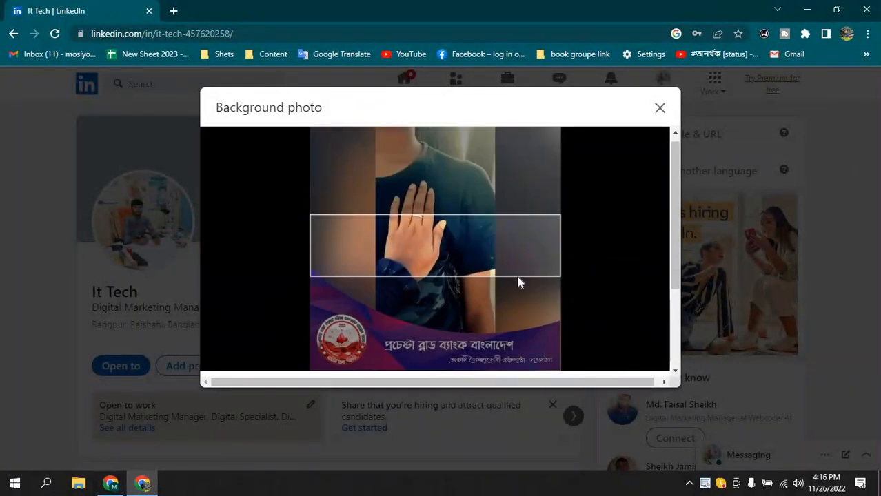
pyautogui.scroll(-3, 519, 282)
pyautogui.click(629, 358)
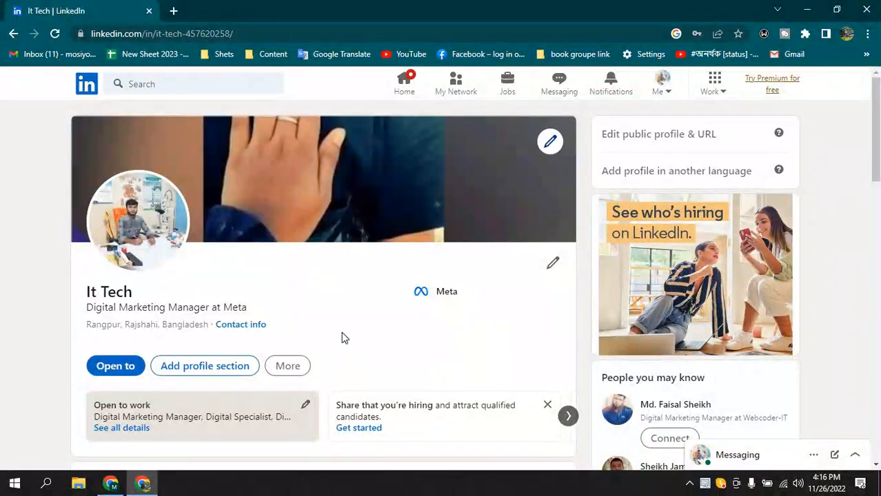
pyautogui.scroll(-5, 345, 338)
pyautogui.scroll(5, 358, 315)
pyautogui.scroll(-3, 213, 319)
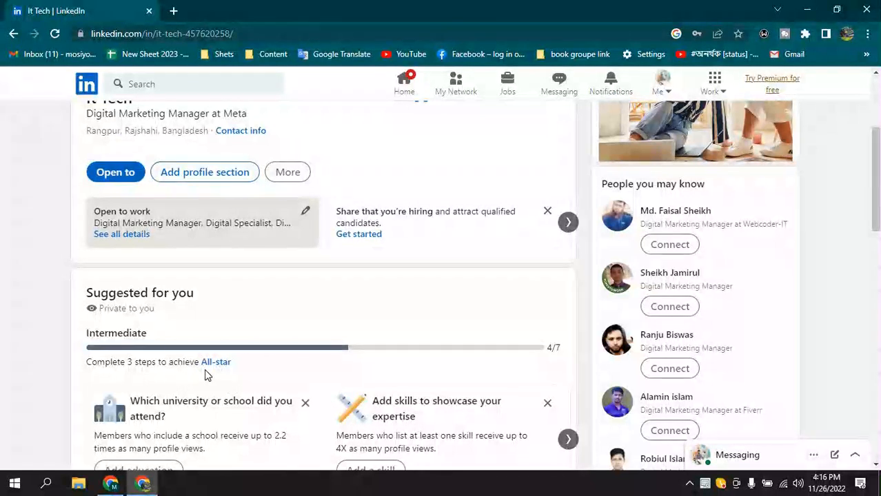
# Step: Open Edit intro and review the headline, Computer Software industry and Rangpur location fields
pyautogui.scroll(3, 404, 295)
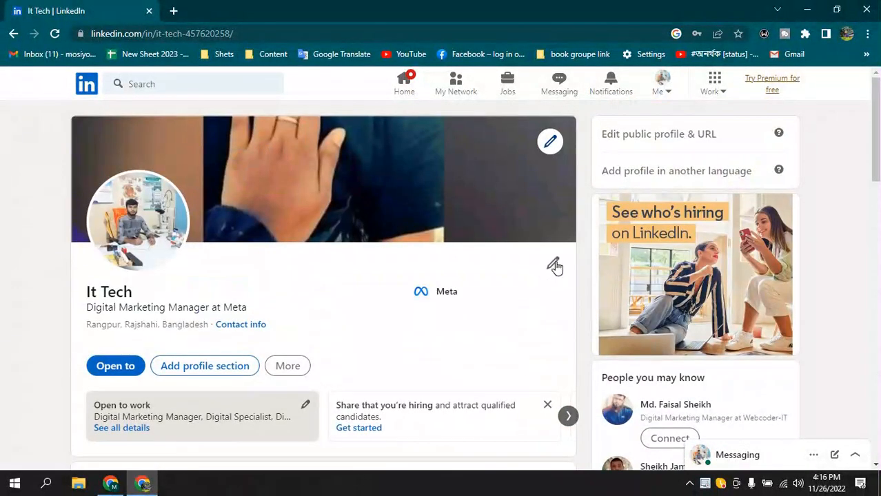
pyautogui.click(553, 265)
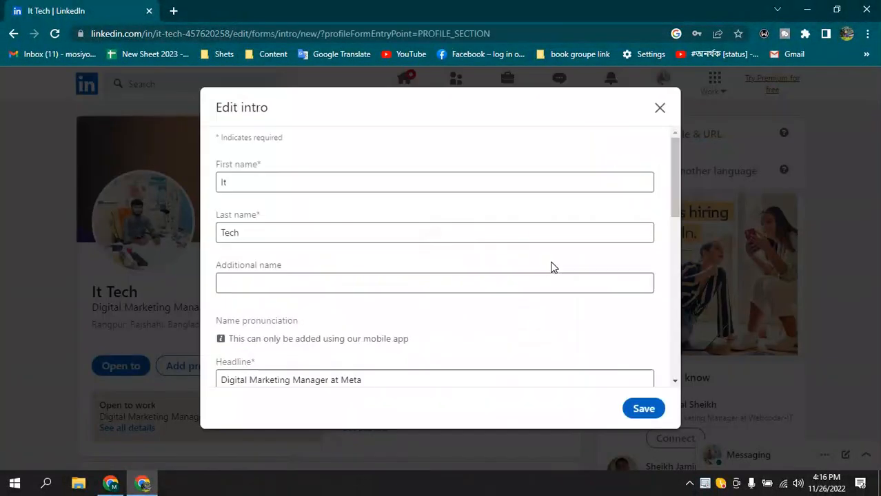
pyautogui.scroll(-2, 373, 236)
pyautogui.scroll(2, 373, 235)
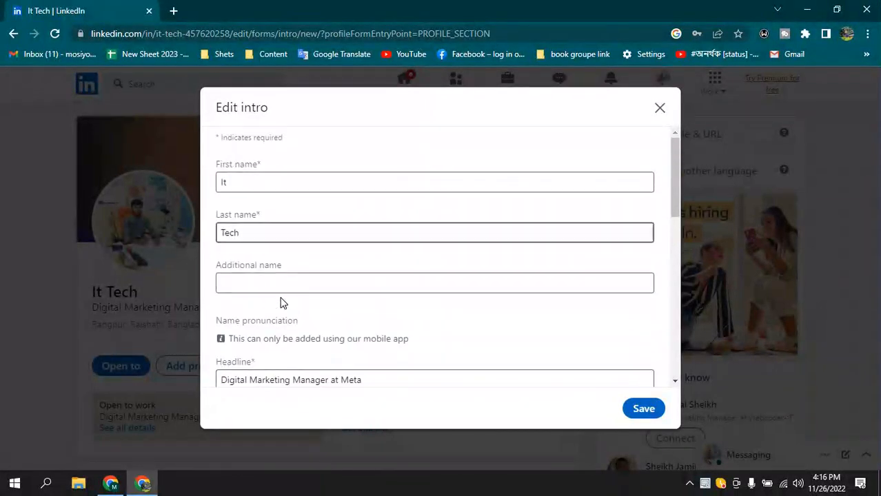
pyautogui.click(318, 276)
pyautogui.scroll(-1, 376, 270)
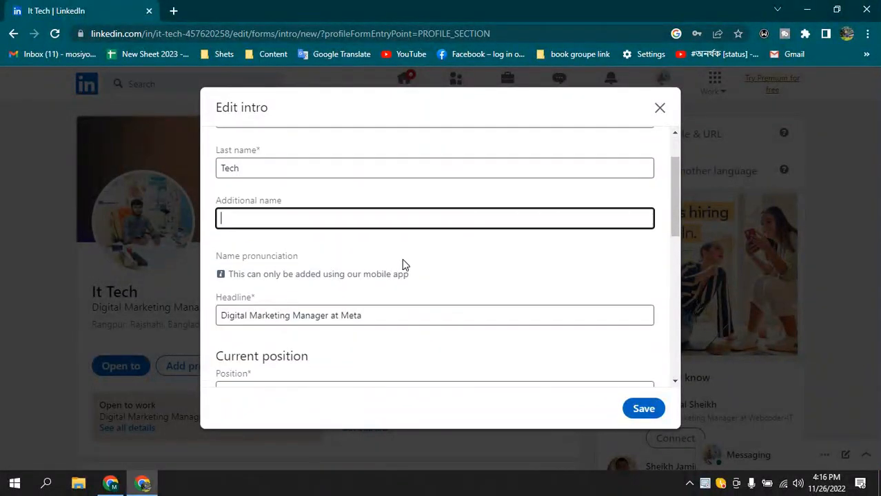
pyautogui.scroll(-1, 407, 265)
pyautogui.scroll(-3, 295, 236)
pyautogui.scroll(1, 269, 239)
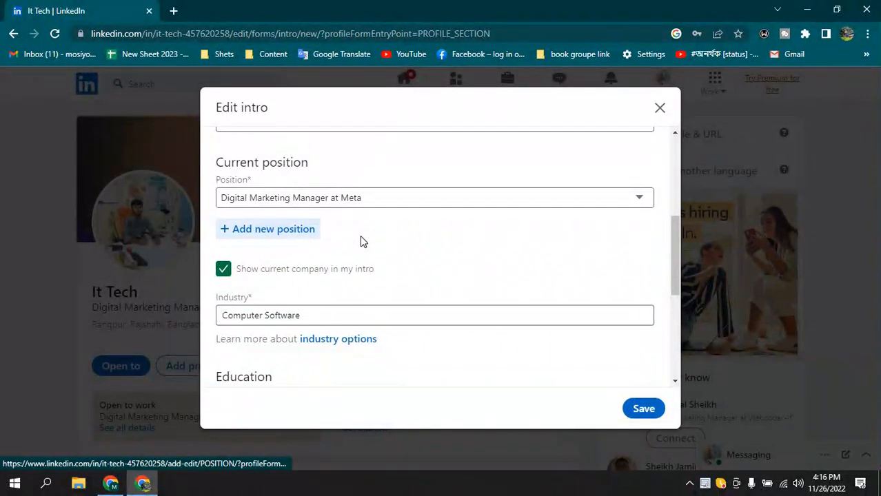
pyautogui.scroll(-2, 372, 247)
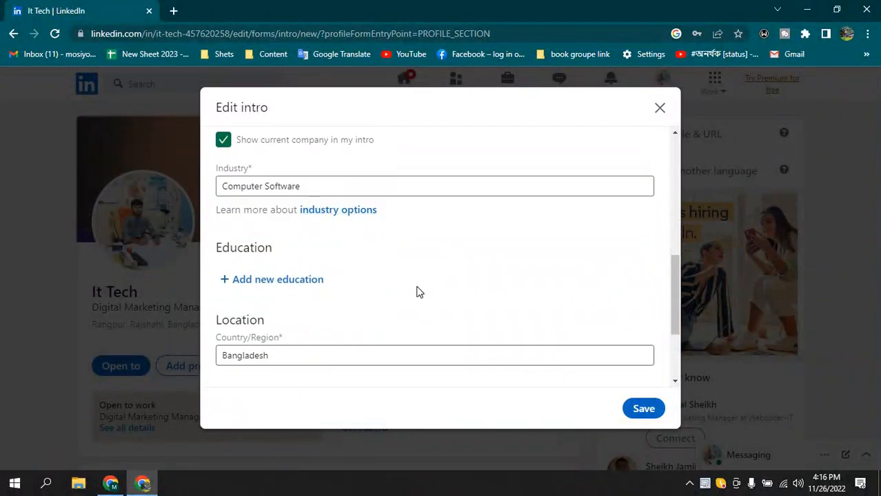
pyautogui.scroll(-2, 293, 240)
pyautogui.scroll(1, 292, 228)
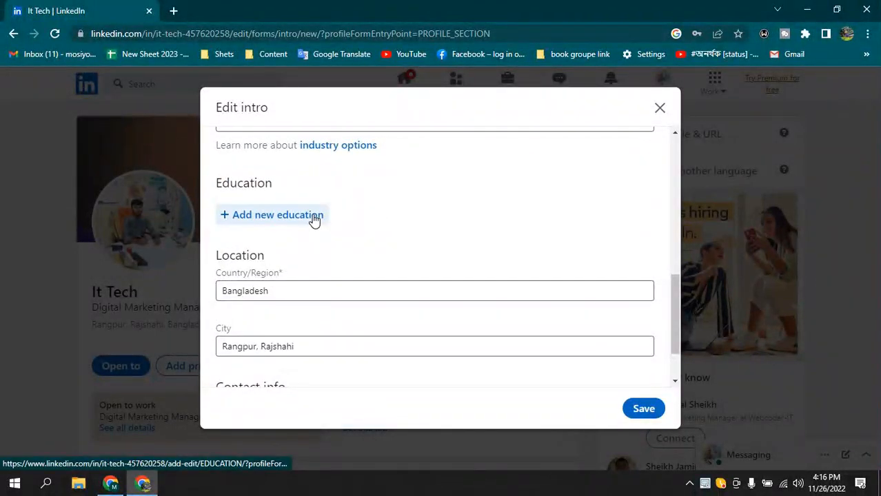
pyautogui.scroll(-1, 423, 243)
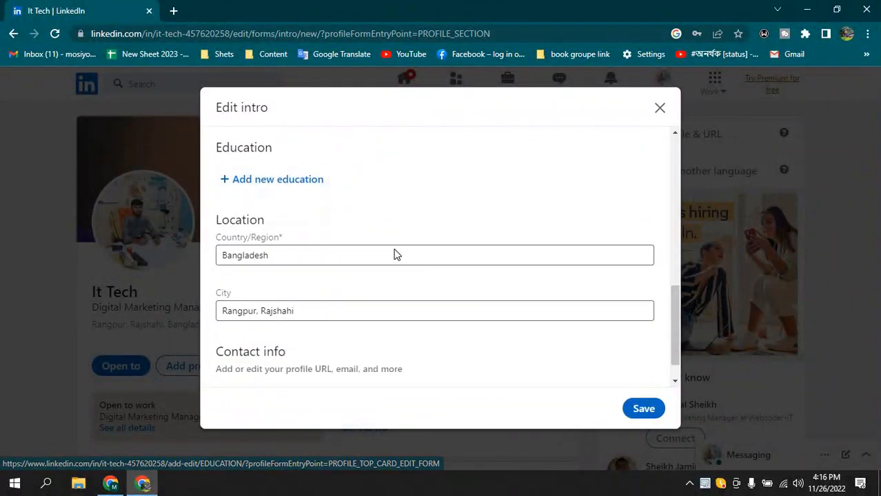
pyautogui.scroll(1, 303, 238)
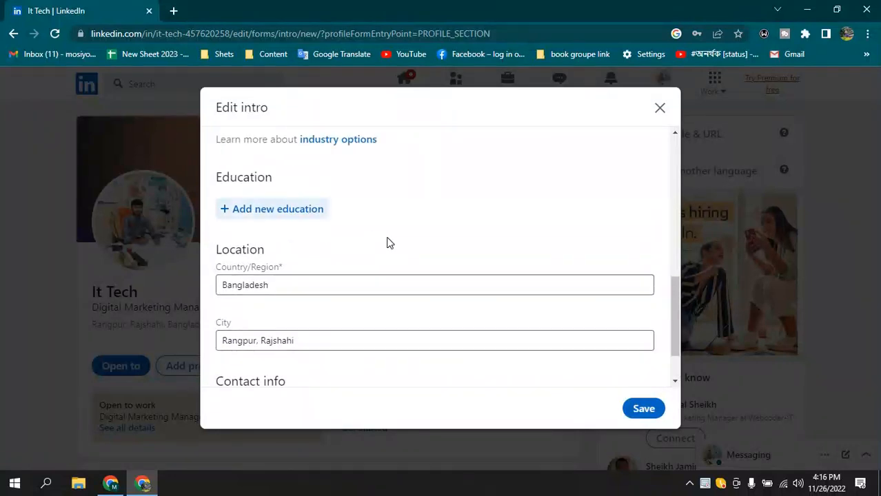
pyautogui.scroll(-1, 330, 310)
# Step: Add the phone number to contact info with phone type Work
pyautogui.click(267, 376)
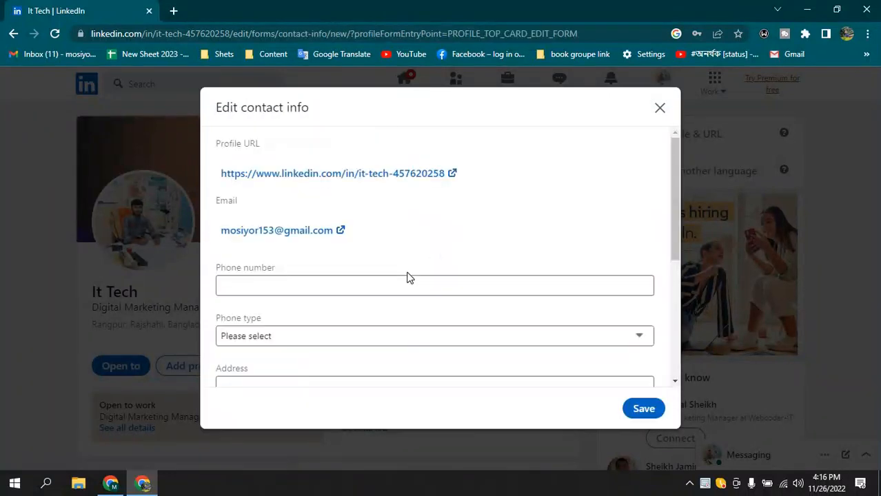
pyautogui.scroll(-3, 290, 216)
pyautogui.scroll(2, 303, 219)
pyautogui.click(329, 217)
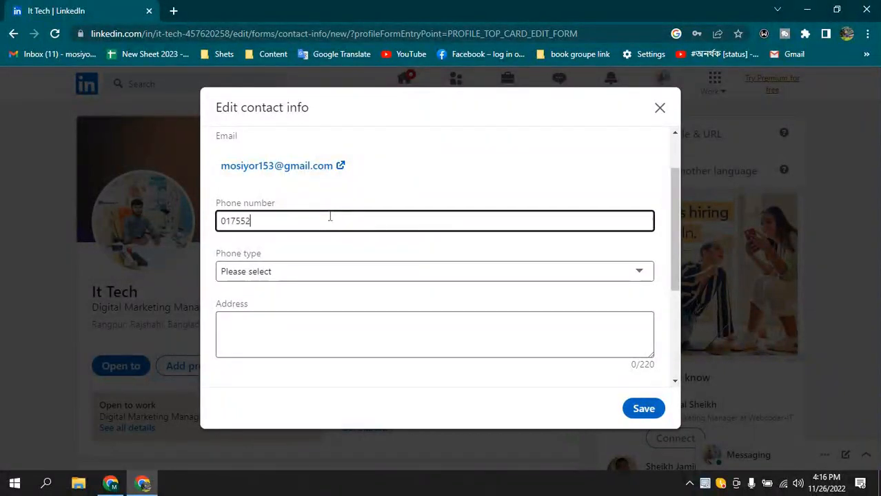
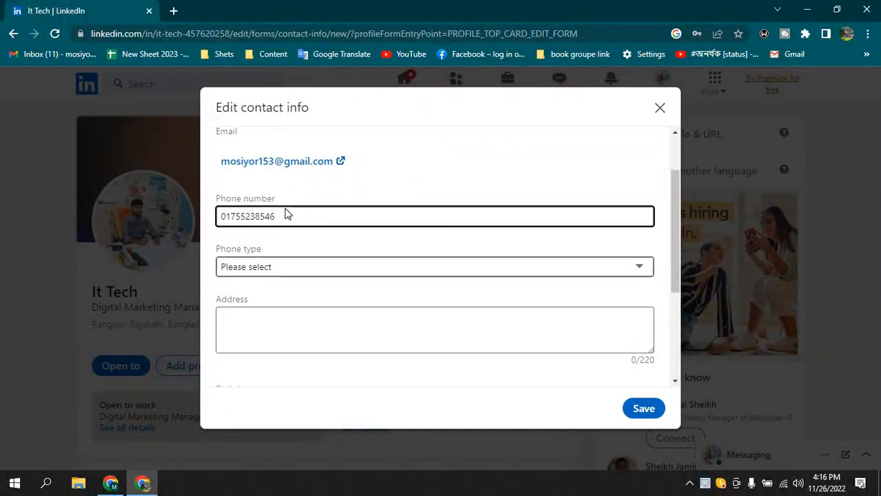
pyautogui.scroll(-1, 285, 217)
pyautogui.click(282, 207)
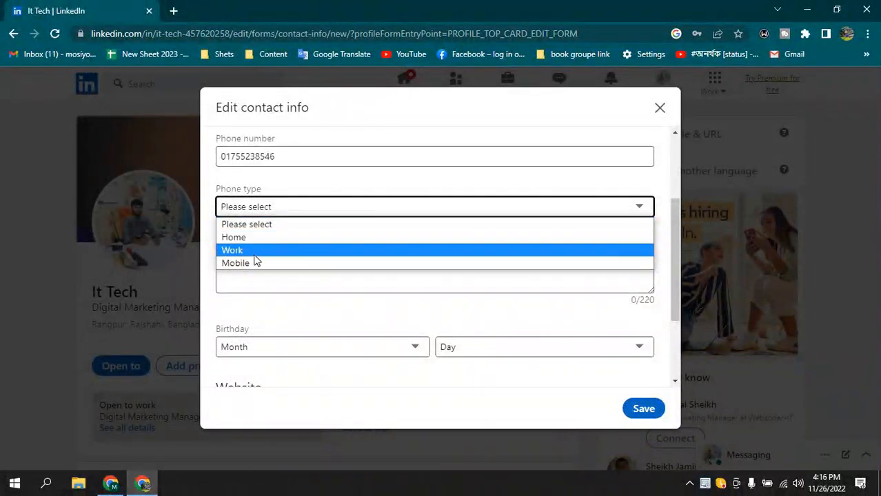
pyautogui.click(333, 252)
# Step: Enter the postal address in the Address box
pyautogui.click(344, 268)
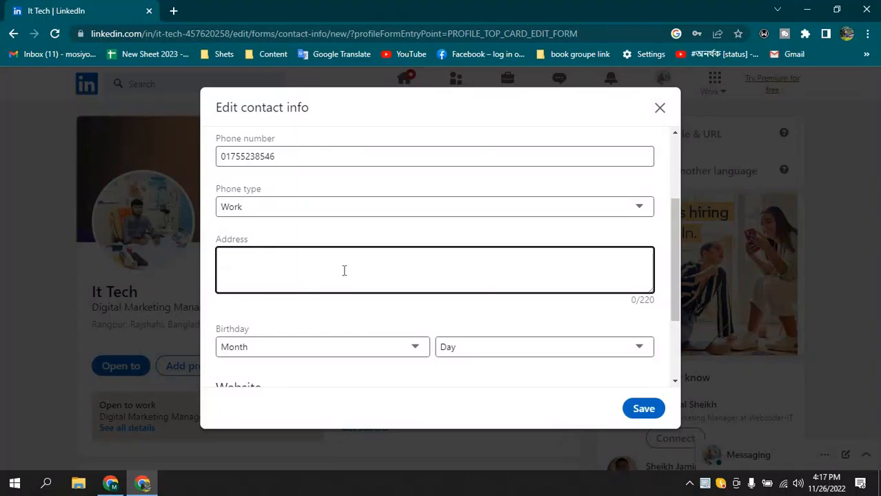
pyautogui.write('Rangpur Divison , Ra')
pyautogui.write('jshahi')
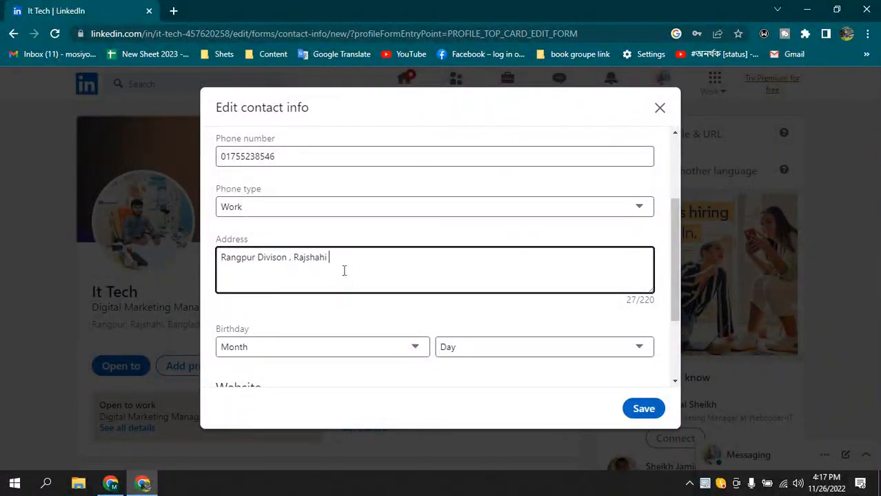
pyautogui.write(' , Bangladesh')
# Step: Set the birthday to June 1
pyautogui.scroll(-2, 325, 248)
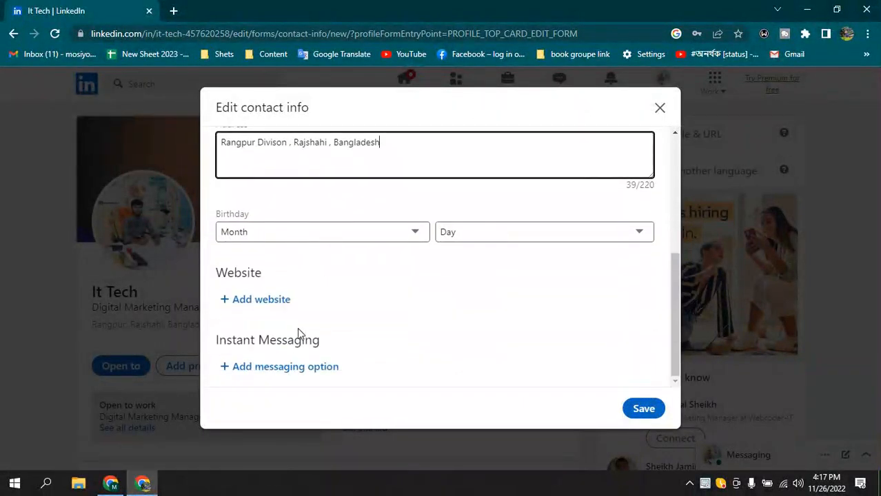
pyautogui.click(297, 232)
pyautogui.click(285, 326)
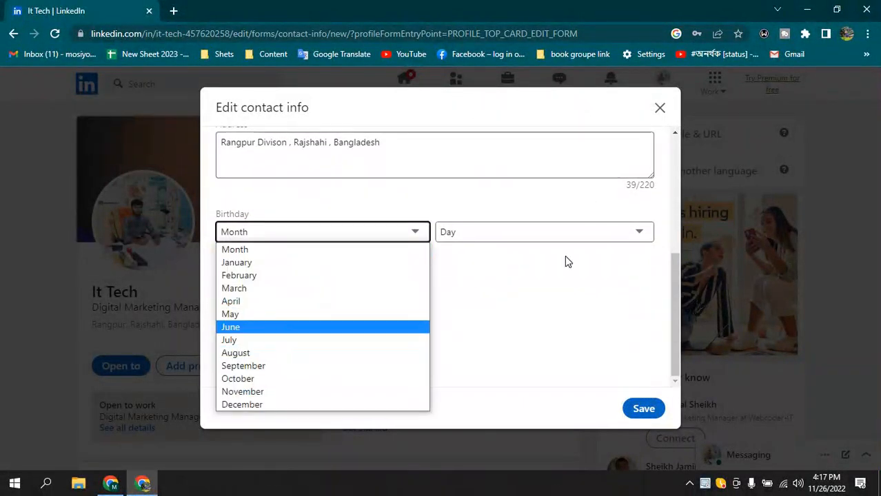
pyautogui.click(529, 234)
pyautogui.scroll(-3, 499, 386)
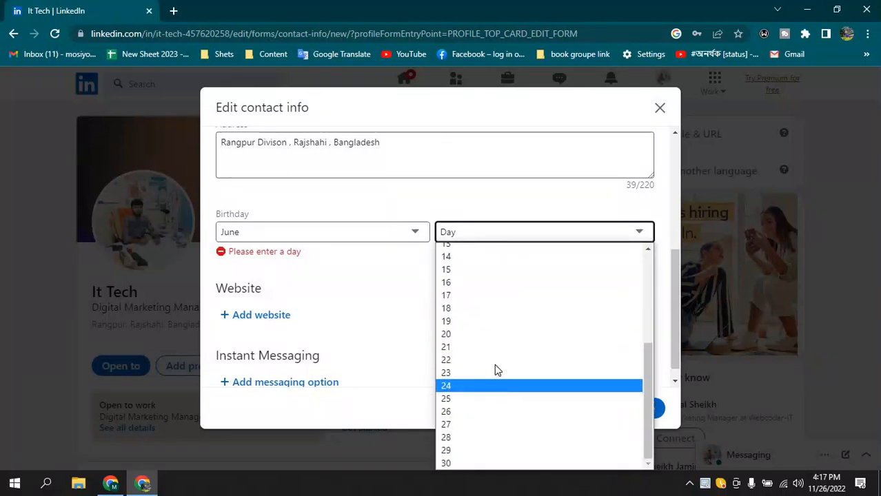
pyautogui.scroll(5, 469, 276)
pyautogui.click(331, 300)
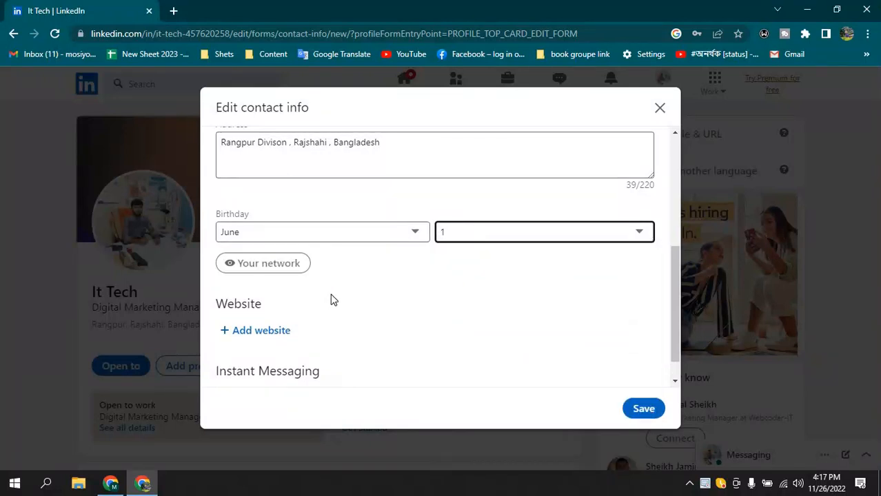
# Step: Add a Personal website entry youtbe.com and save the contact info
pyautogui.scroll(-1, 293, 308)
pyautogui.click(255, 301)
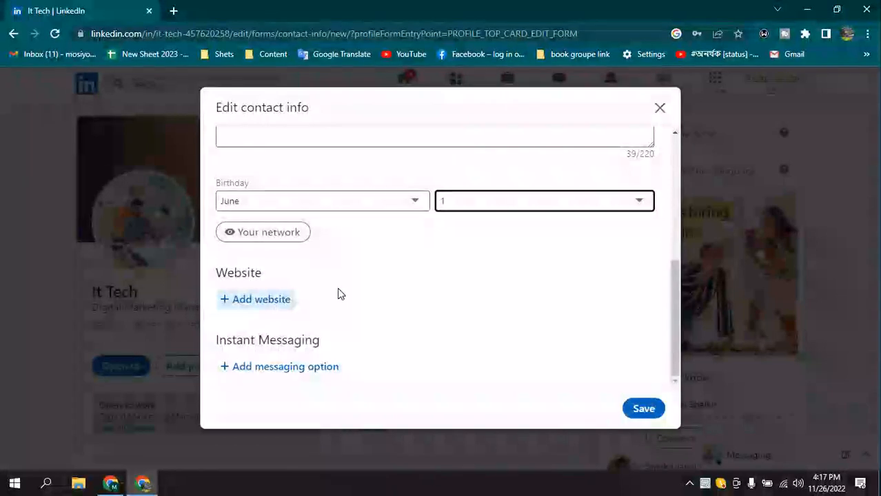
pyautogui.scroll(2, 297, 251)
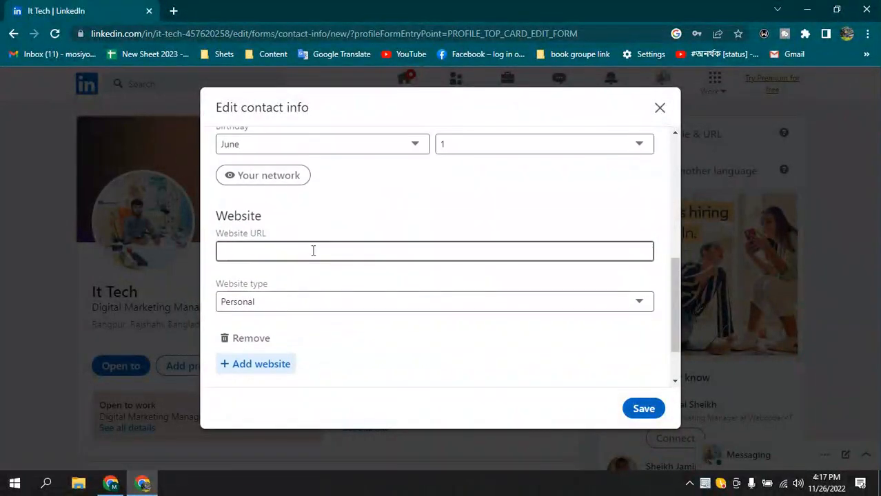
pyautogui.click(318, 251)
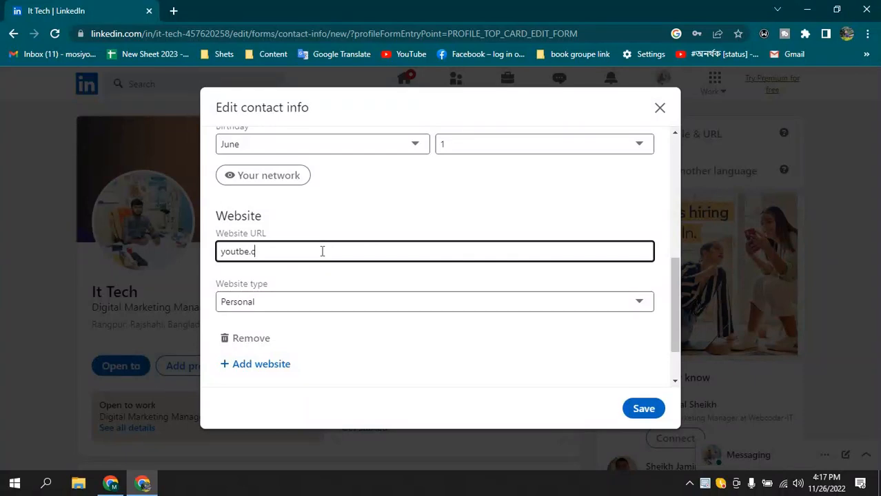
pyautogui.scroll(-2, 372, 331)
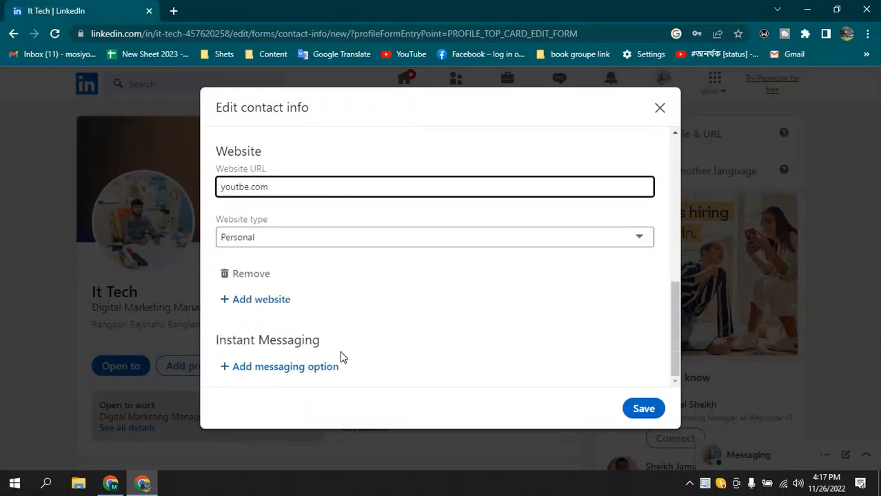
pyautogui.scroll(10, 408, 348)
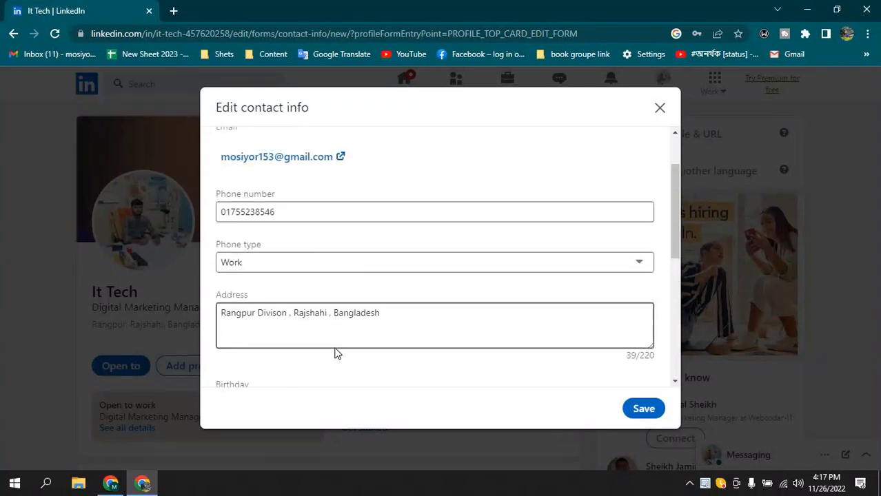
pyautogui.scroll(-6, 336, 354)
pyautogui.scroll(-4, 255, 356)
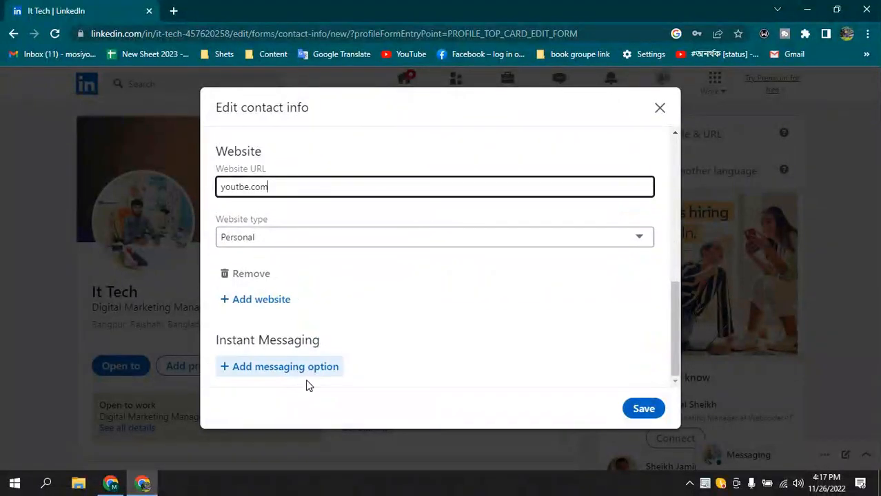
pyautogui.scroll(12, 338, 350)
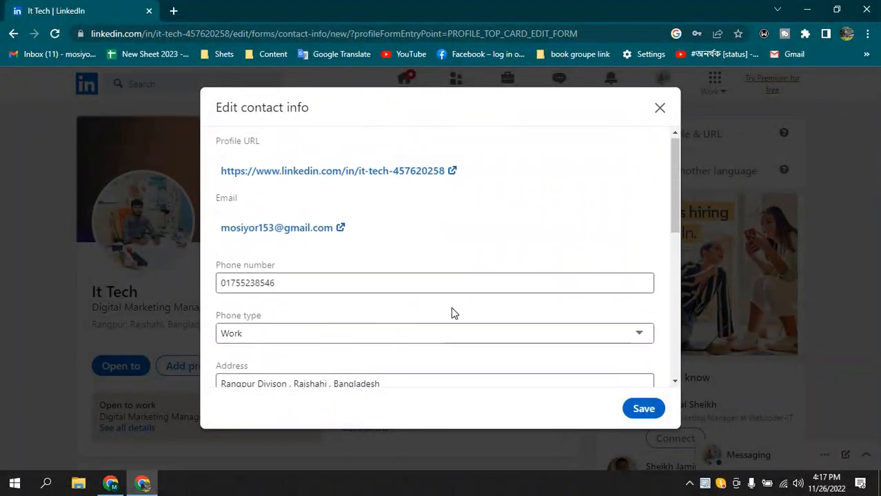
pyautogui.scroll(-3, 430, 237)
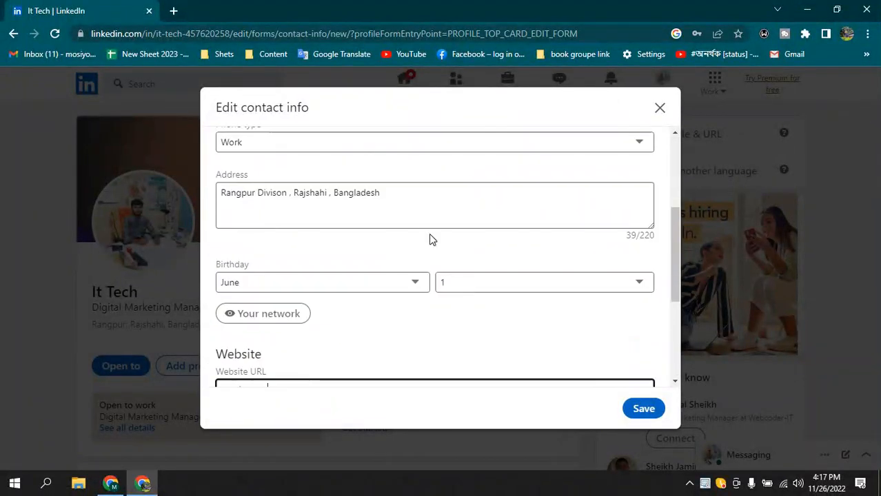
pyautogui.click(643, 408)
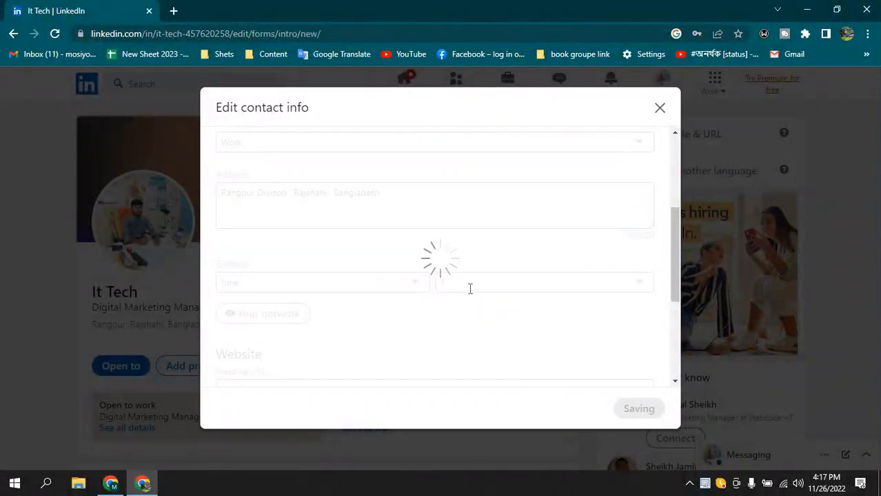
# Step: Close Edit intro, reopen it from the profile and scroll to the Education section
pyautogui.scroll(-5, 466, 279)
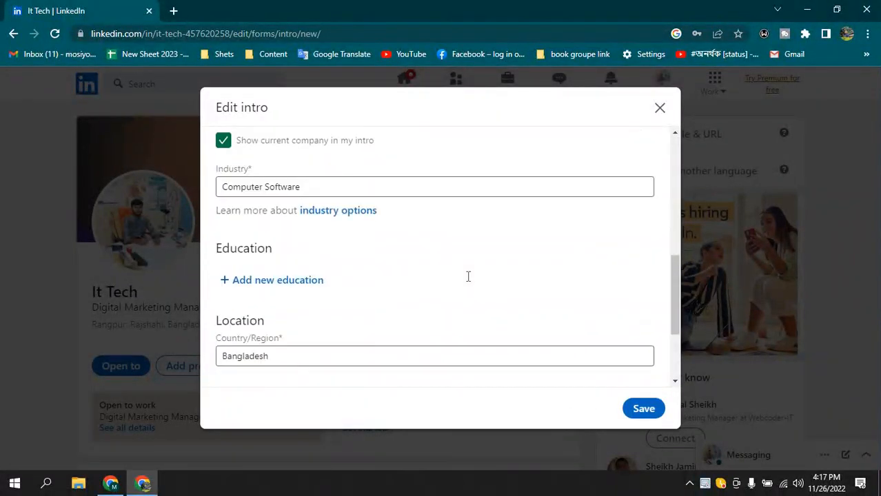
pyautogui.scroll(-2, 468, 277)
pyautogui.press('Escape')
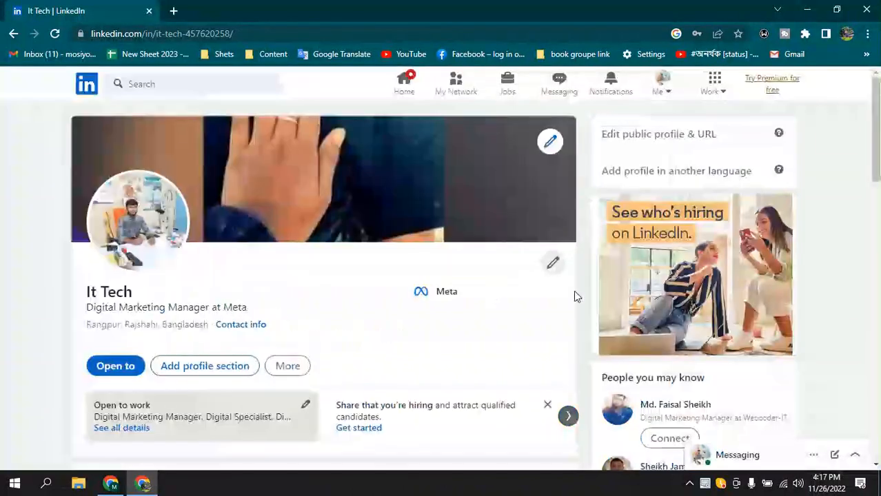
pyautogui.click(551, 262)
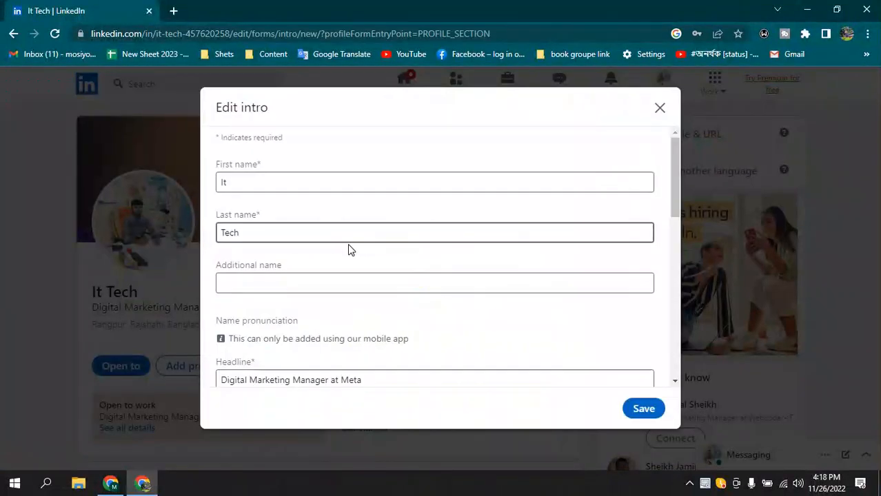
pyautogui.scroll(-5, 351, 249)
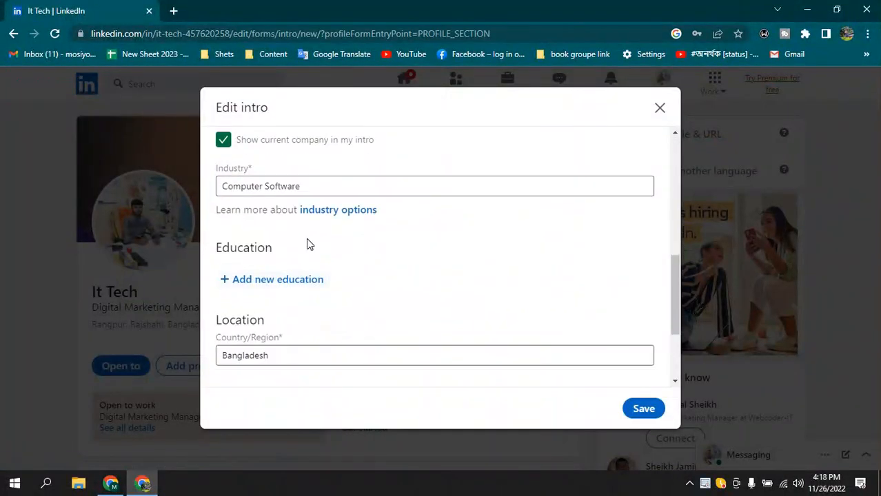
pyautogui.scroll(3, 330, 276)
pyautogui.scroll(-3, 360, 287)
pyautogui.scroll(2, 342, 263)
pyautogui.scroll(-3, 313, 222)
# Step: Add a new education: Begum Rokeya University, Rangpur, Bachelor of Science - BS, Computer Science
pyautogui.click(277, 214)
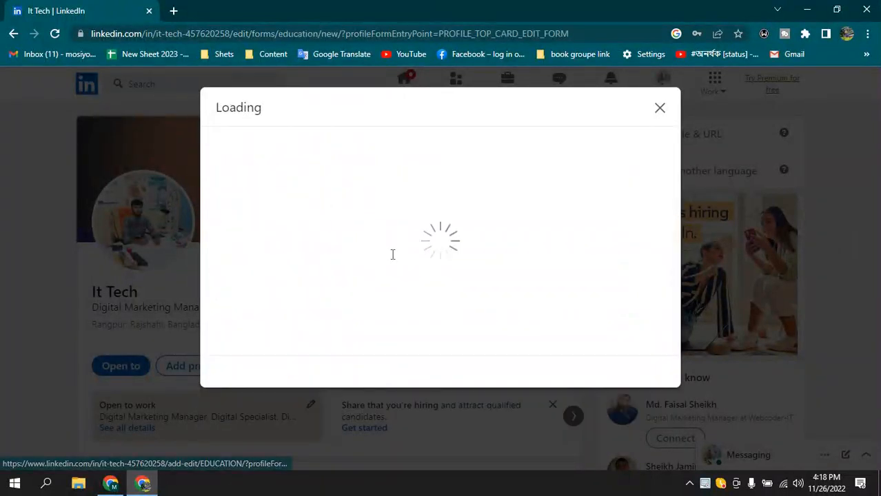
pyautogui.click(342, 249)
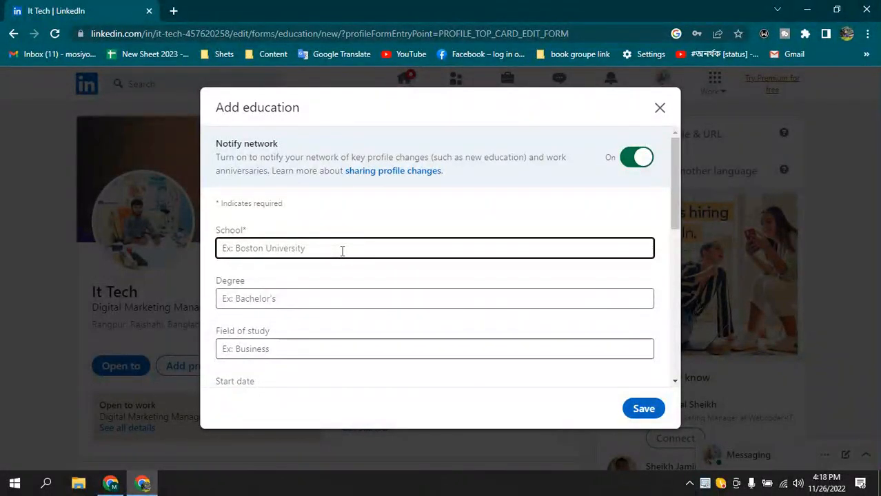
pyautogui.write('begum')
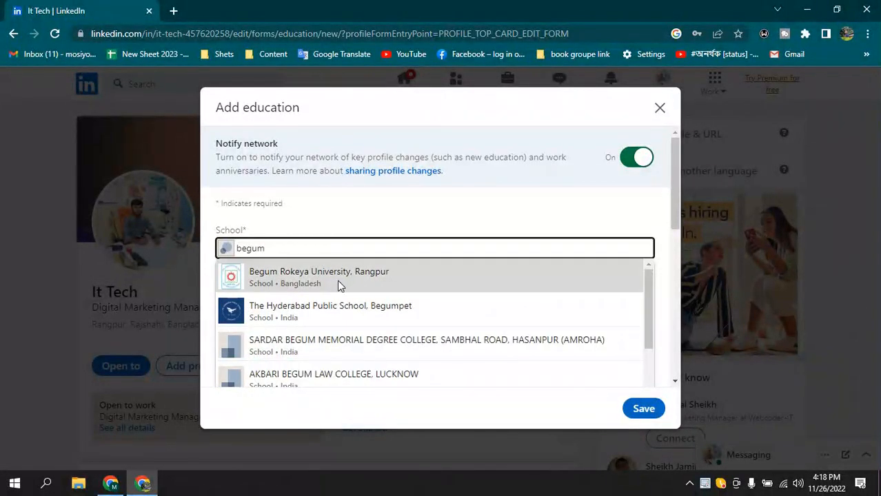
pyautogui.click(338, 280)
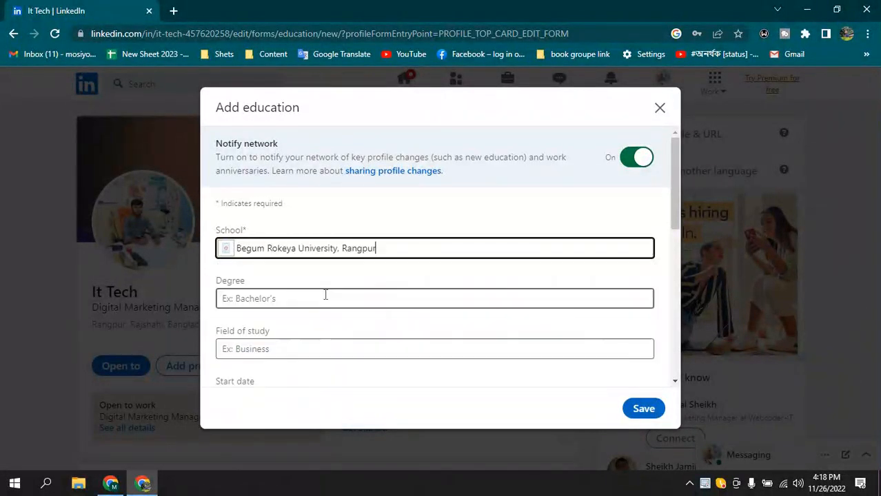
pyautogui.click(320, 294)
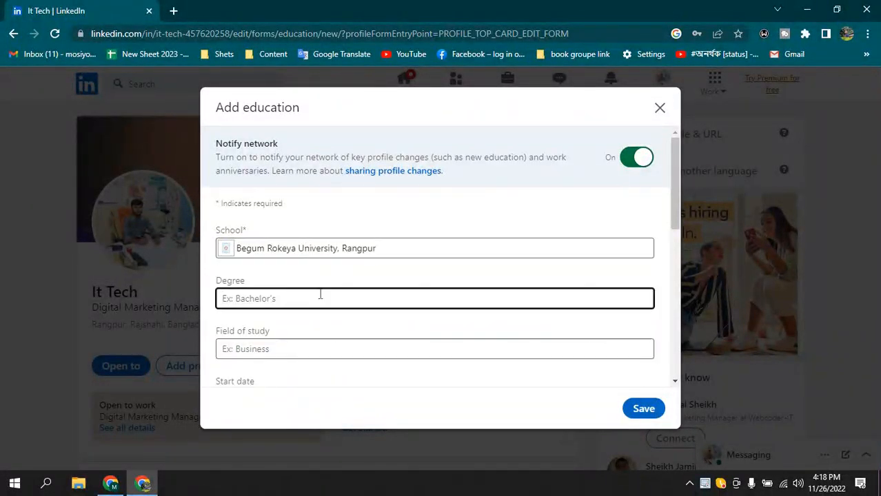
pyautogui.write('bs')
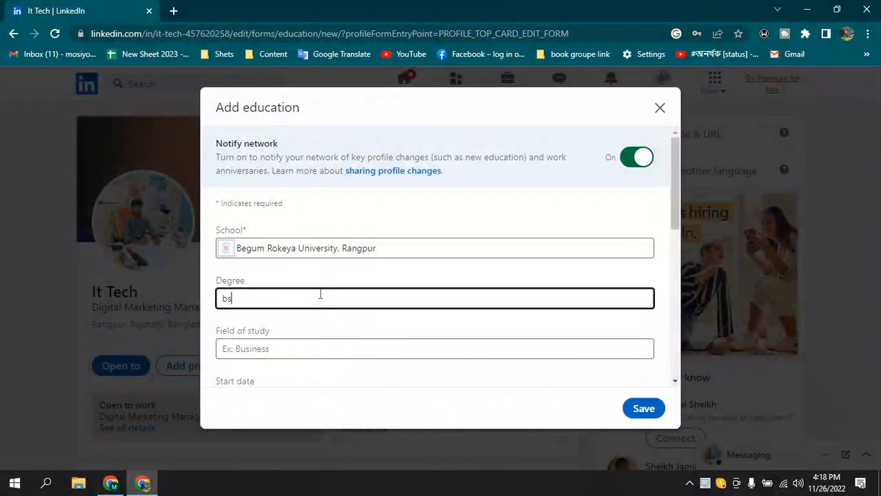
pyautogui.write('xc')
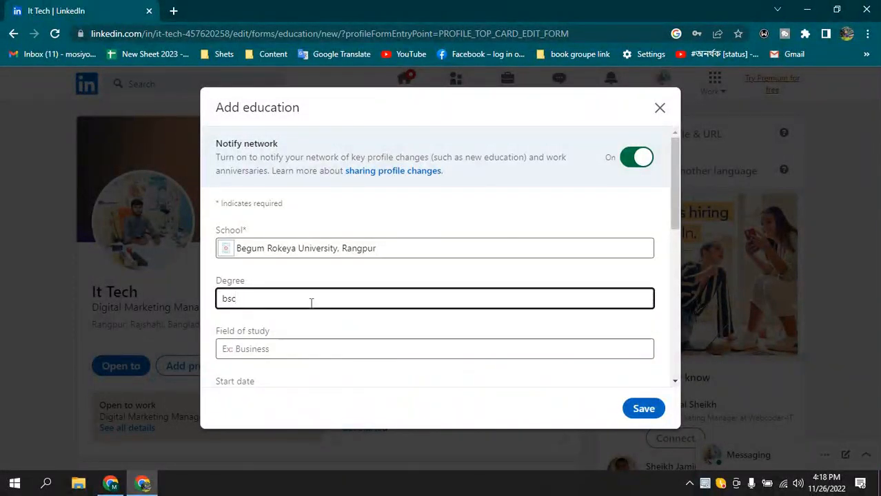
pyautogui.click(322, 322)
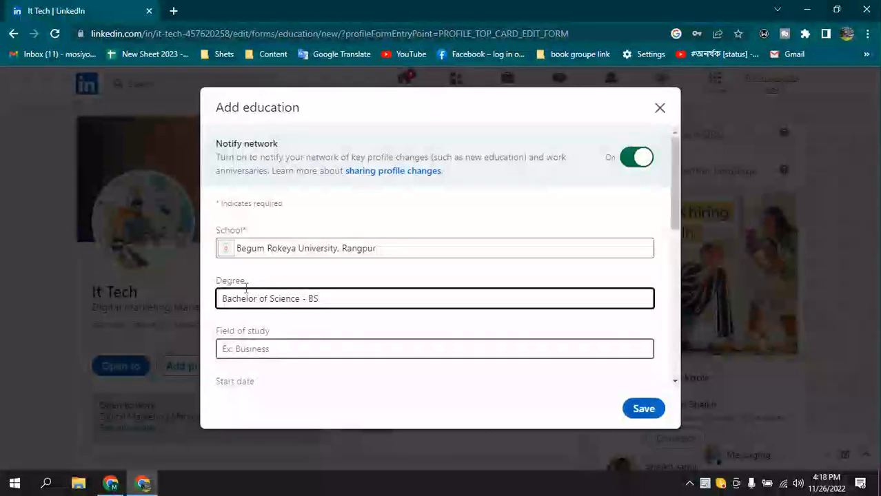
pyautogui.scroll(-1, 246, 288)
pyautogui.click(290, 286)
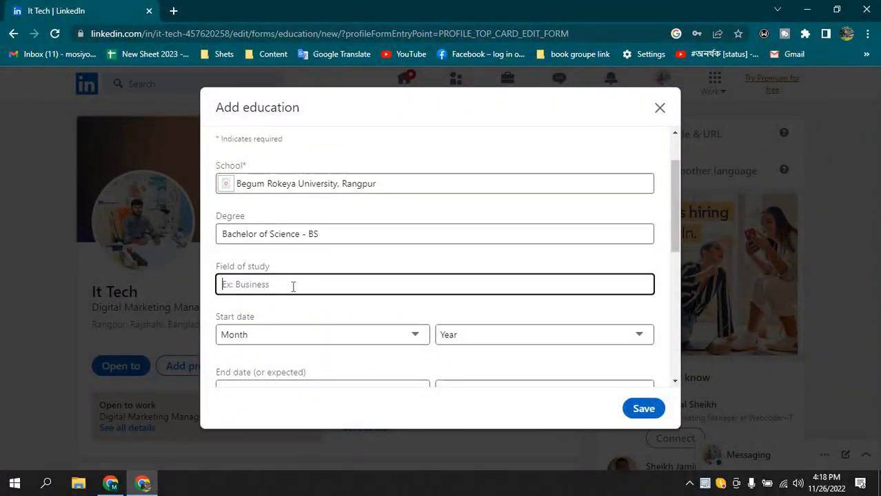
pyautogui.write('sc')
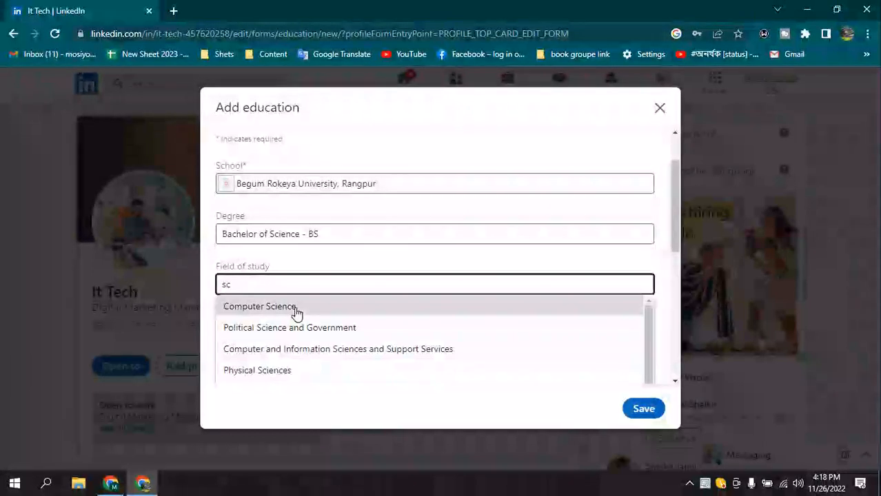
pyautogui.click(450, 303)
# Step: Set the education dates from June 2017 to June 2022
pyautogui.scroll(-2, 275, 209)
pyautogui.click(321, 206)
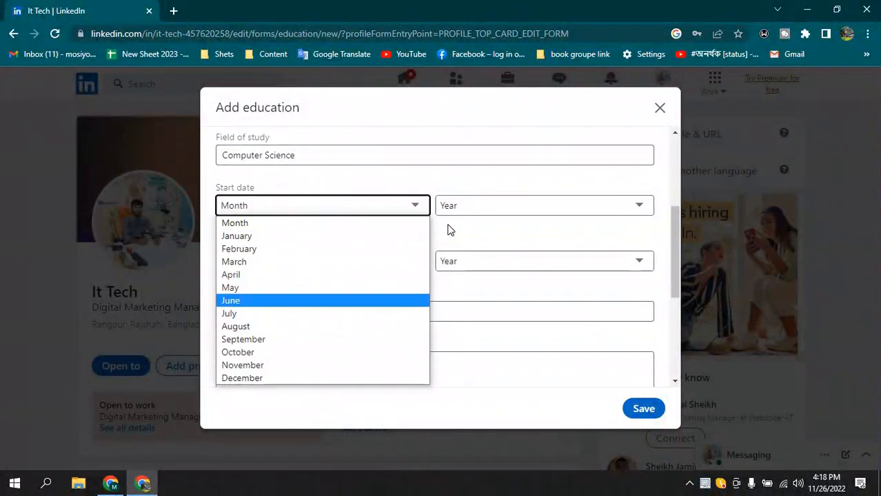
pyautogui.click(304, 300)
pyautogui.click(490, 205)
pyautogui.click(494, 301)
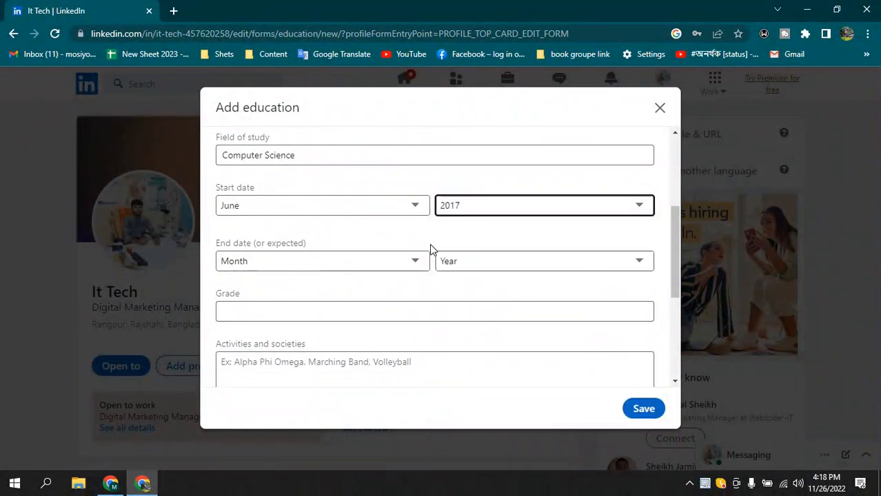
pyautogui.click(308, 263)
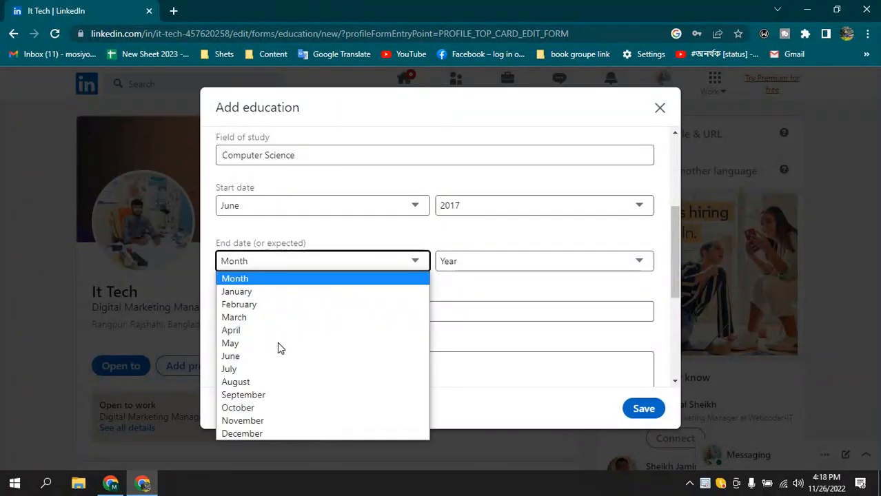
pyautogui.click(260, 358)
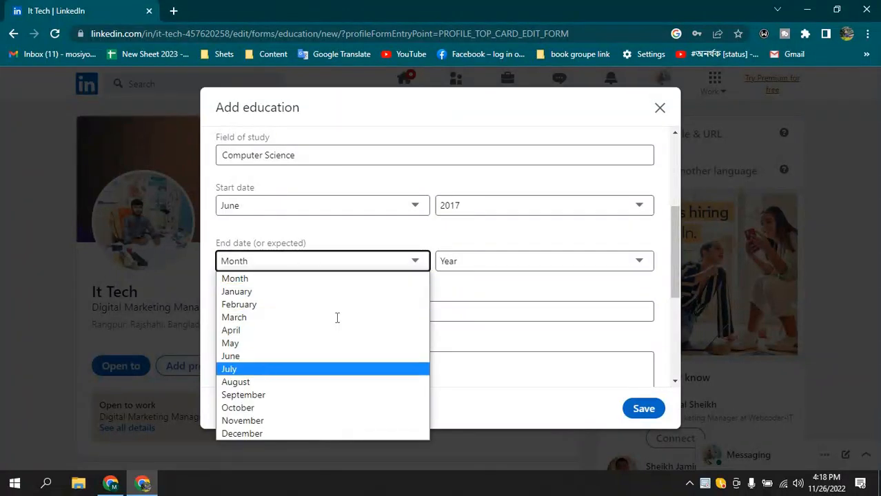
pyautogui.scroll(-5, 479, 181)
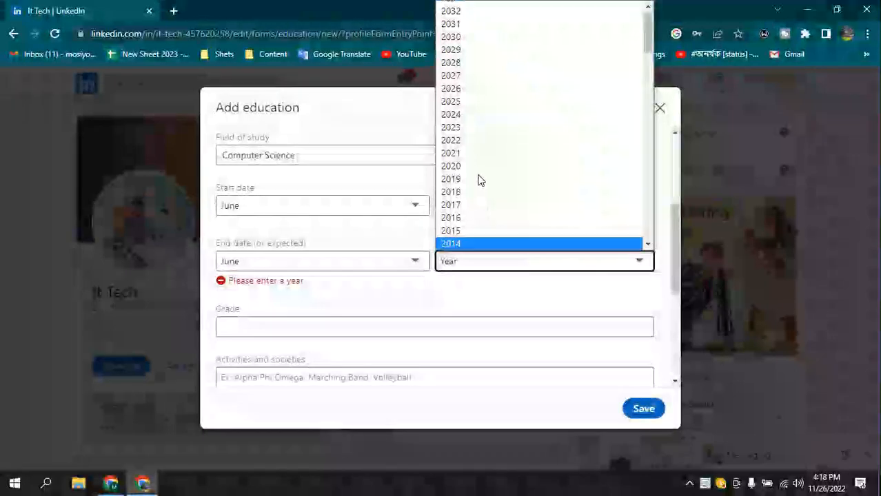
pyautogui.scroll(3, 476, 143)
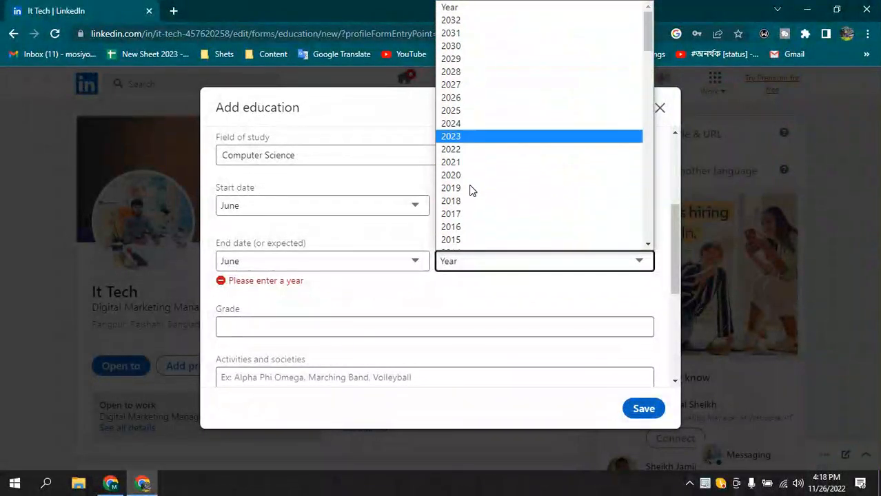
pyautogui.click(469, 150)
# Step: Enter grade 'A grade' and a placeholder description
pyautogui.scroll(-2, 334, 242)
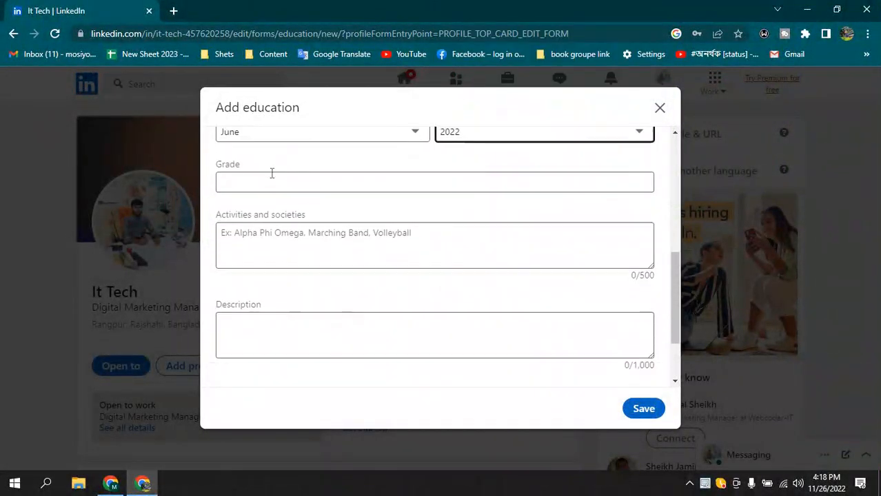
pyautogui.scroll(1, 291, 211)
pyautogui.click(287, 217)
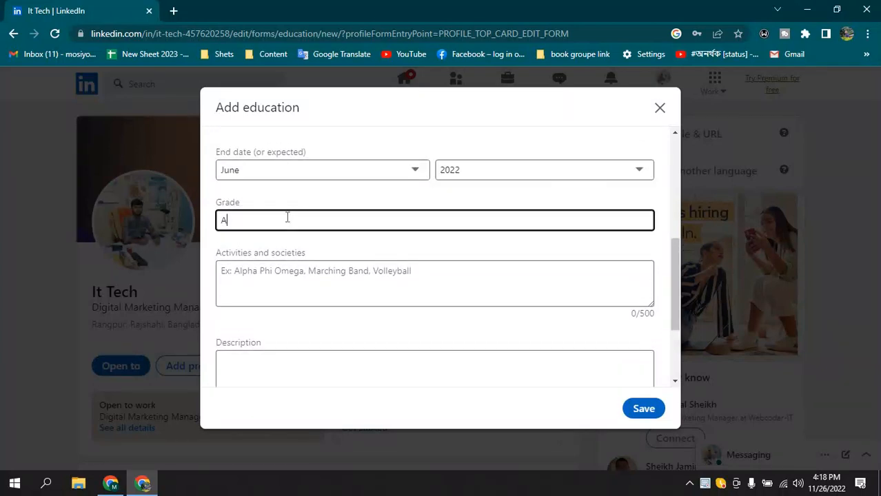
pyautogui.write('A grade')
pyautogui.scroll(-1, 364, 259)
pyautogui.scroll(-1, 364, 259)
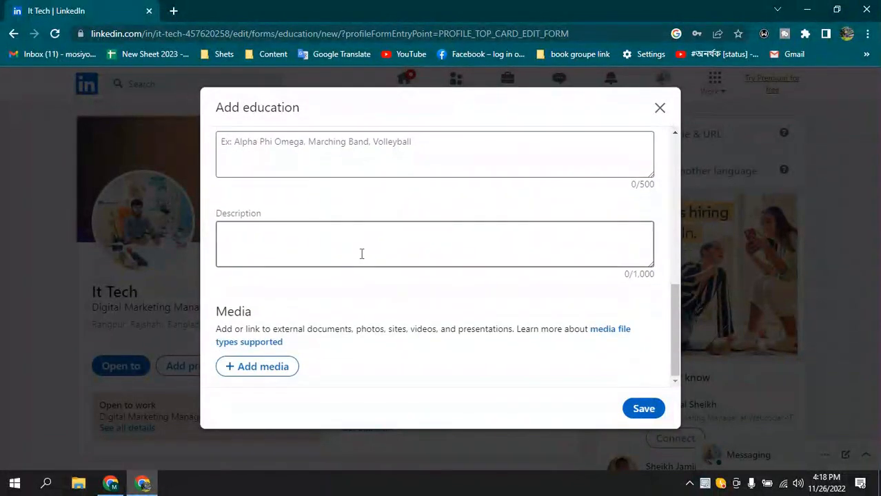
pyautogui.click(365, 251)
pyautogui.write('fgfdgdfgdfgdgd')
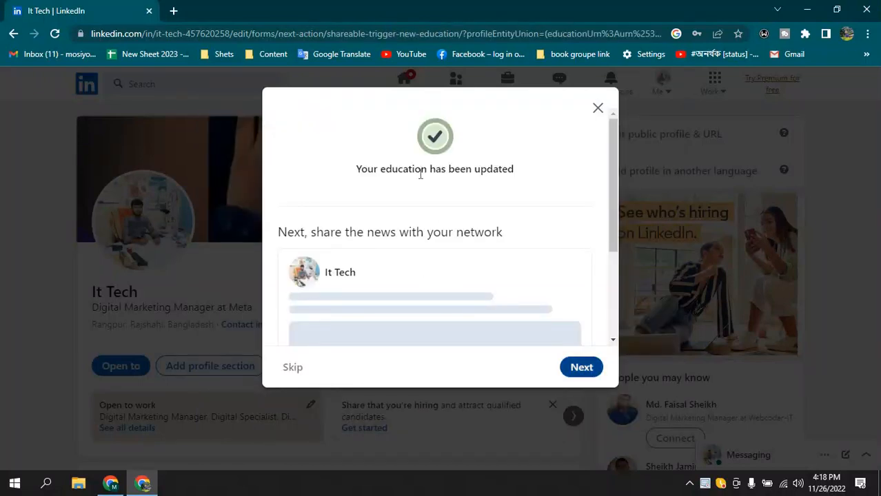
# Step: Discard the education share draft, then save the intro with the new education
pyautogui.click(581, 367)
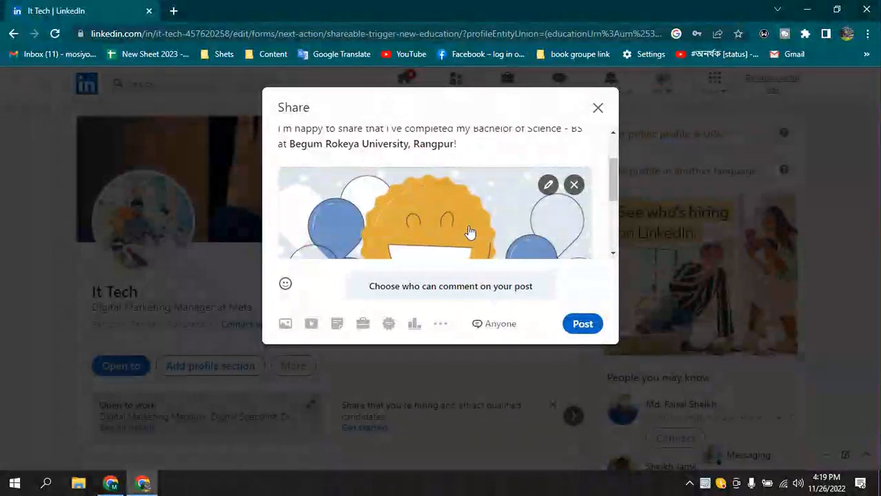
pyautogui.scroll(-3, 472, 232)
pyautogui.scroll(4, 295, 209)
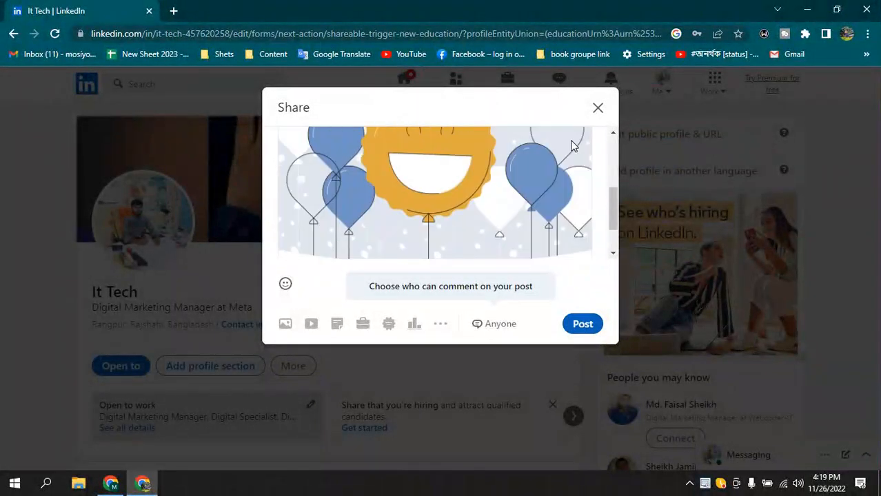
pyautogui.click(597, 107)
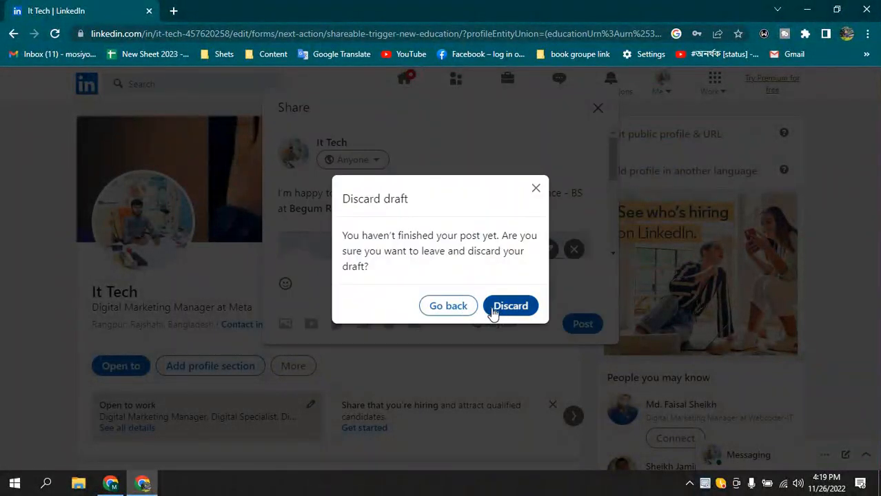
pyautogui.click(491, 308)
pyautogui.scroll(-8, 639, 338)
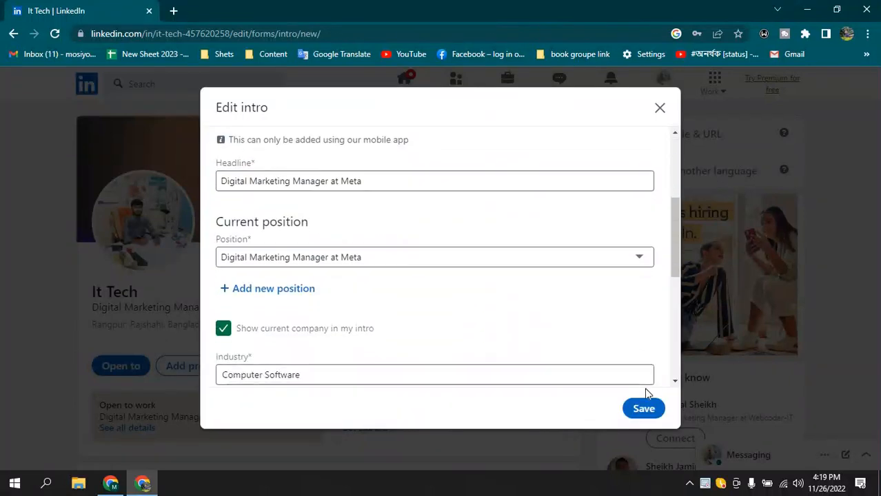
pyautogui.click(644, 408)
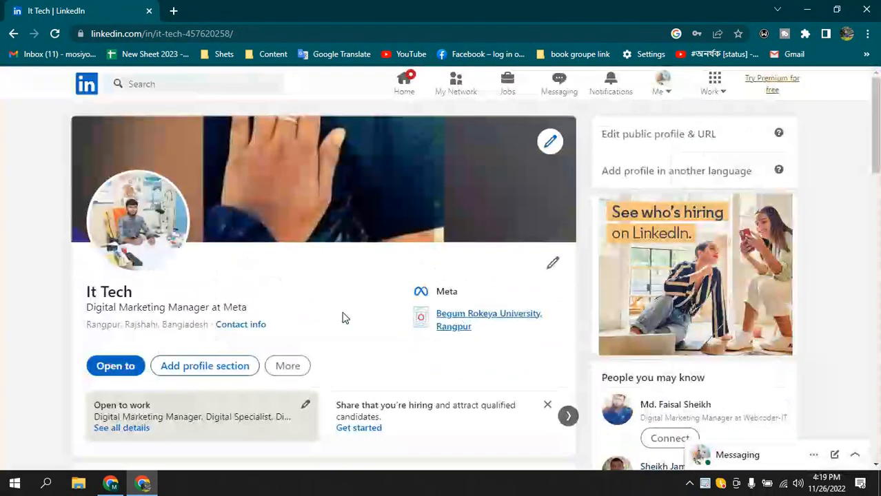
# Step: Check the All-star profile status explanation, then open Add a summary from the suggestions card
pyautogui.scroll(-3, 407, 318)
pyautogui.scroll(1, 404, 318)
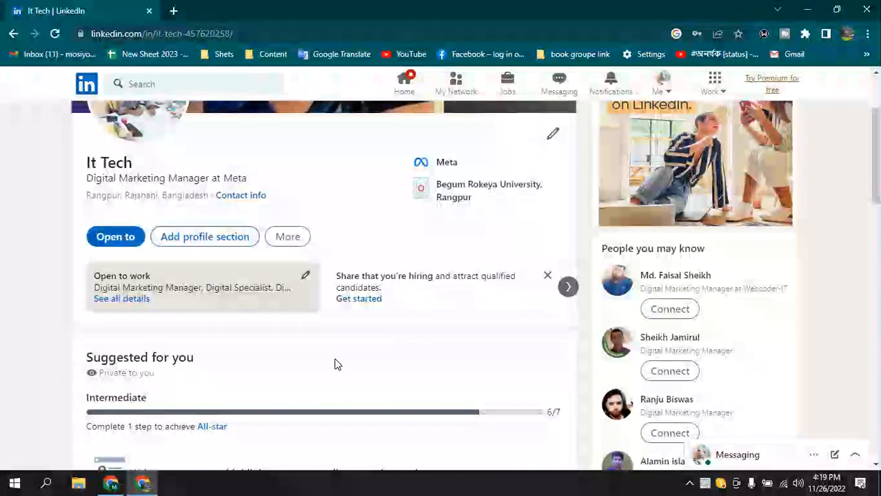
pyautogui.scroll(-1, 334, 363)
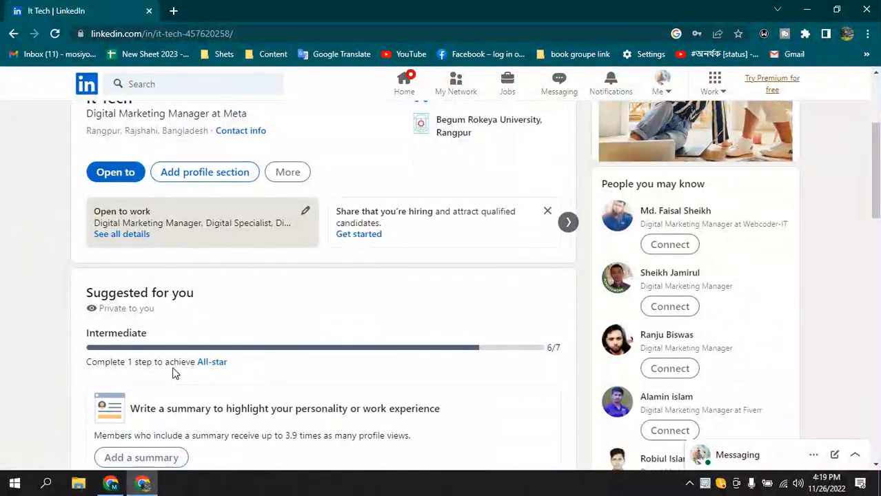
pyautogui.scroll(-3, 210, 363)
pyautogui.scroll(2, 227, 335)
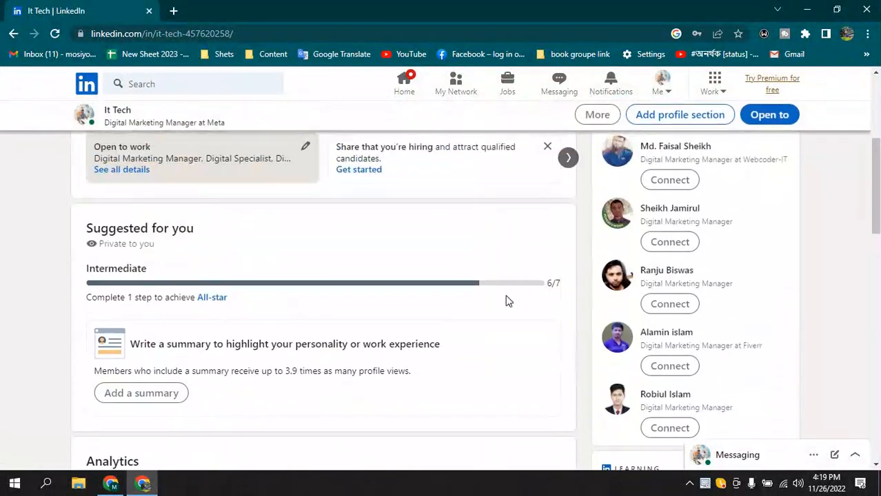
pyautogui.click(205, 299)
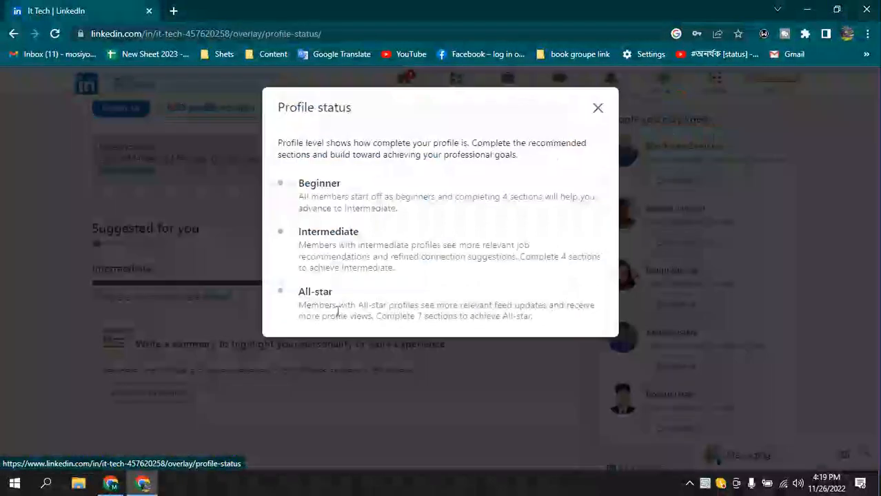
pyautogui.click(598, 108)
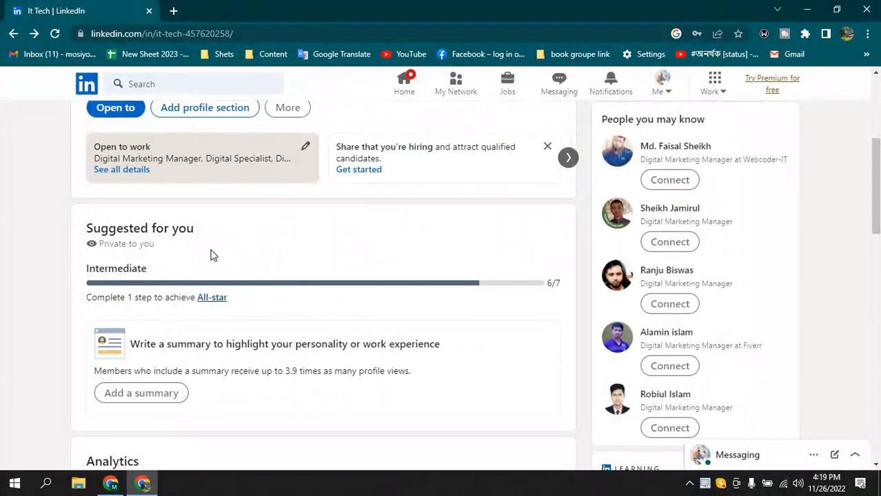
pyautogui.scroll(-2, 213, 269)
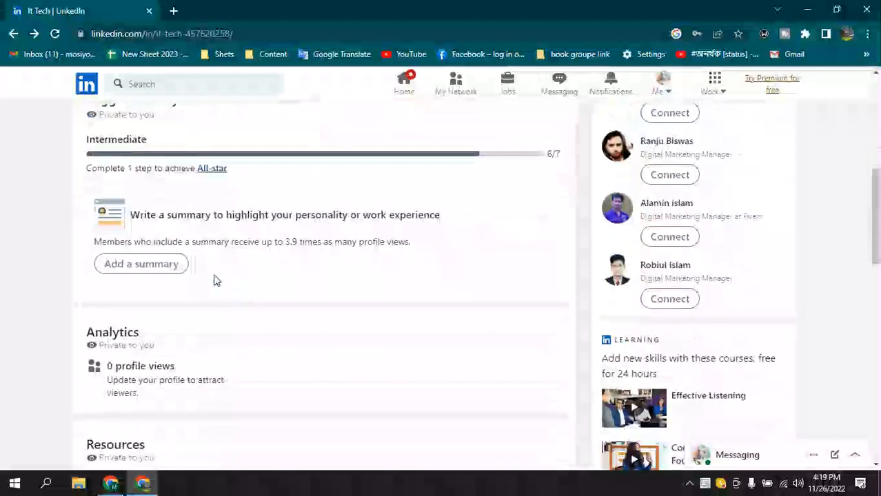
pyautogui.click(160, 267)
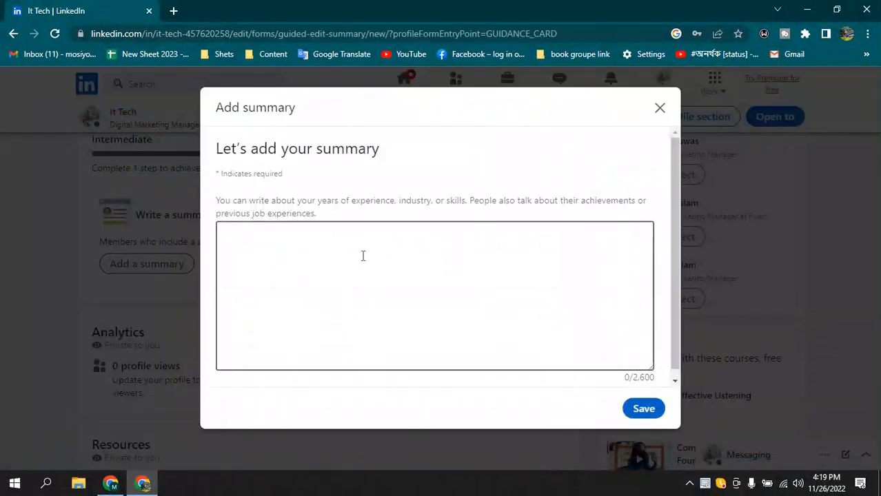
# Step: Type the summary 'iam a good digitam marketeng expert and iam working long time on facebook mete compa'
pyautogui.click(363, 255)
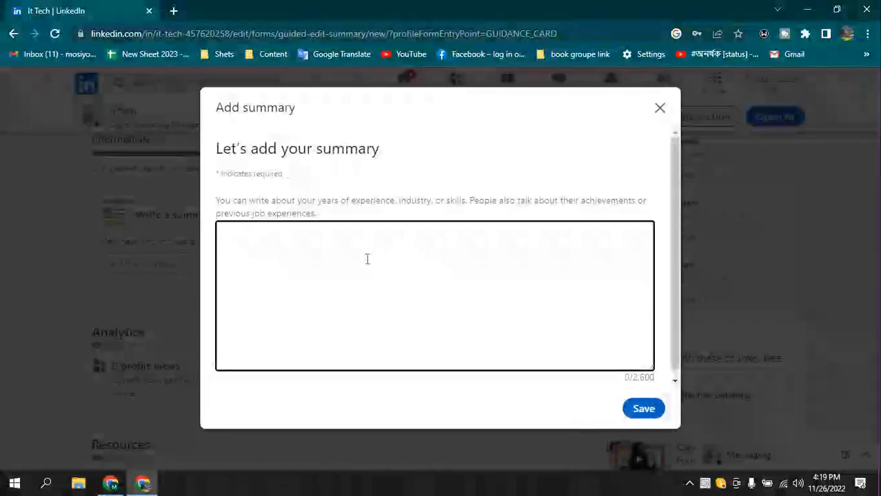
pyautogui.write('iam')
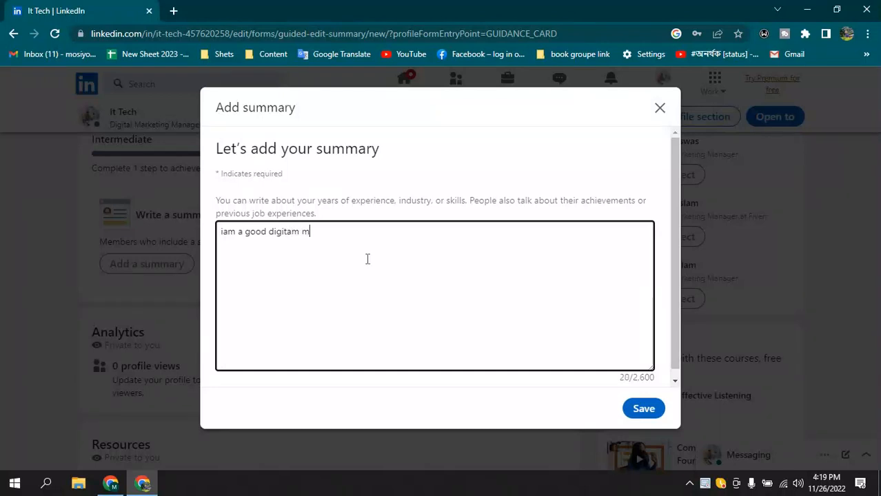
pyautogui.write('a good digitam markete')
pyautogui.write('ng expert , and')
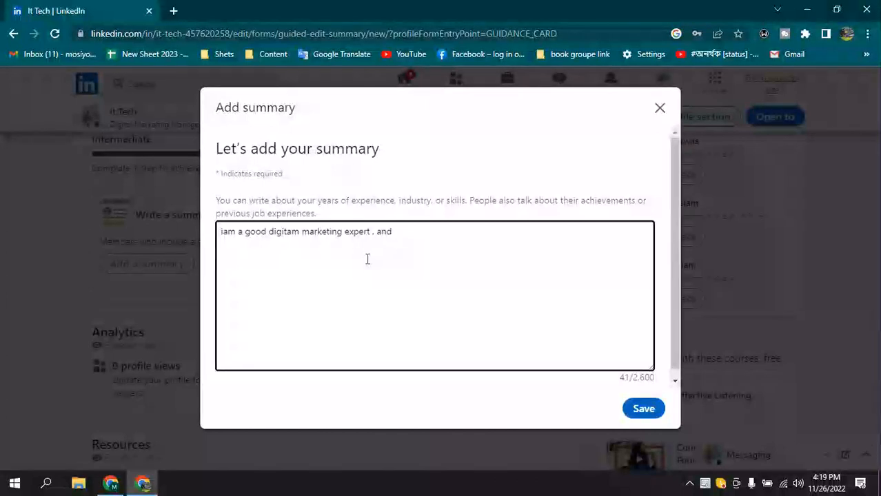
pyautogui.press('BackSpace')
pyautogui.press('BackSpace')
pyautogui.press('BackSpace')
pyautogui.write('and iam w')
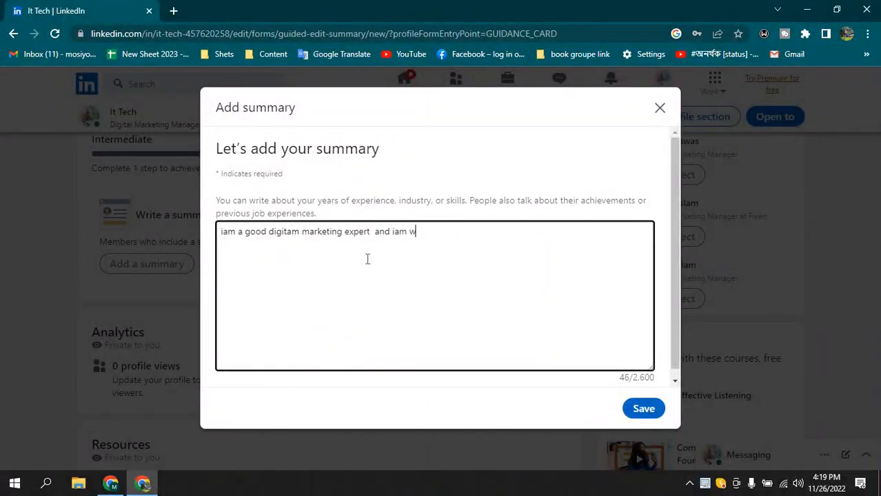
pyautogui.write('orking long time ')
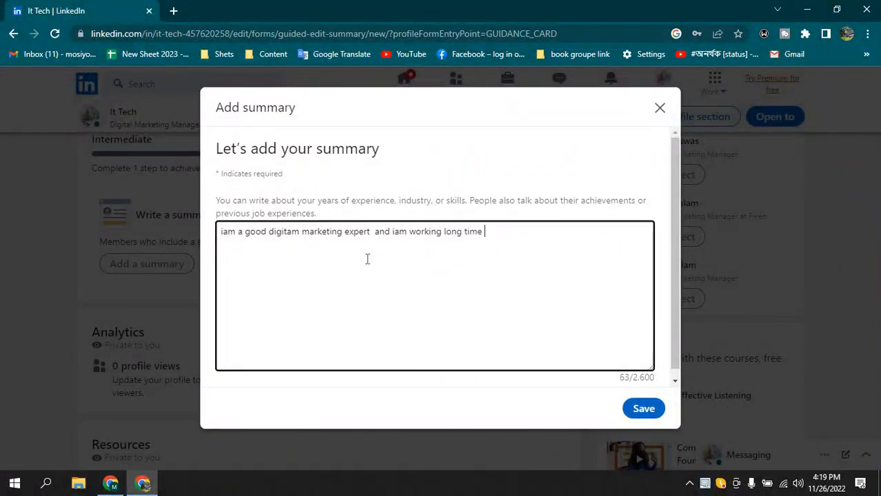
pyautogui.write('on facebook mete c')
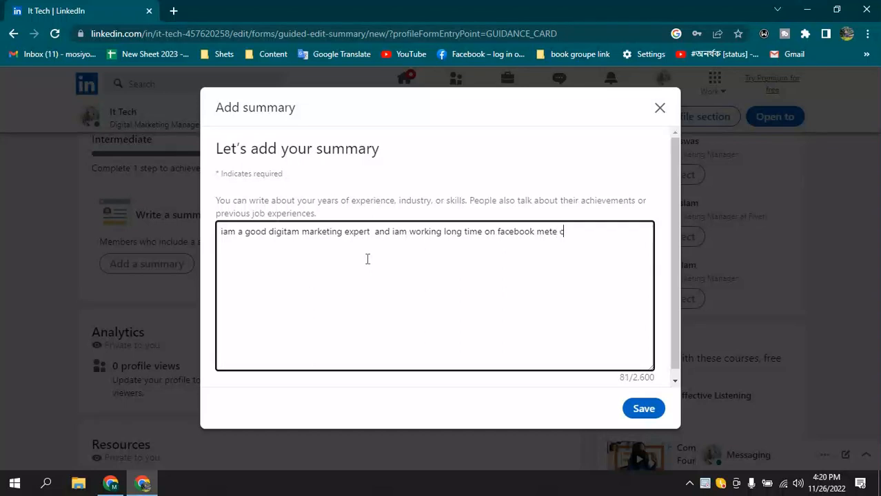
pyautogui.write('ompany')
# Step: Fix the typos digitam to digital and mete to meta, and tidy spacing after expert
pyautogui.click(221, 232)
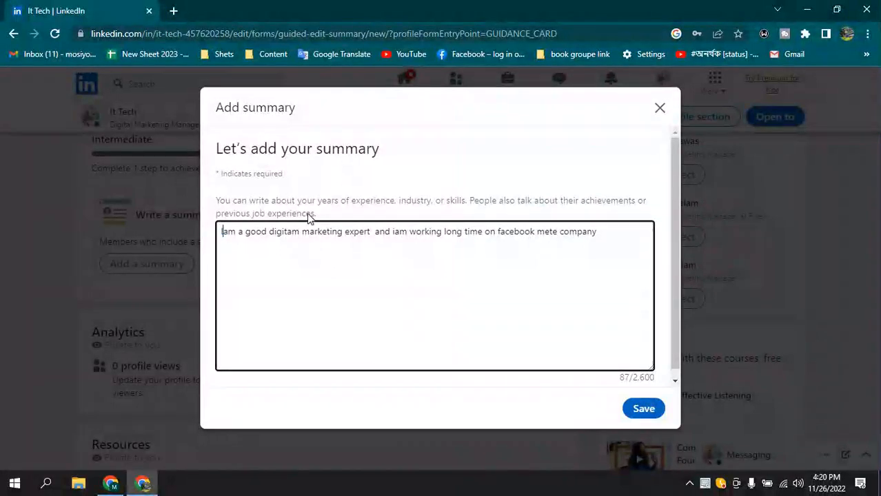
pyautogui.click(298, 233)
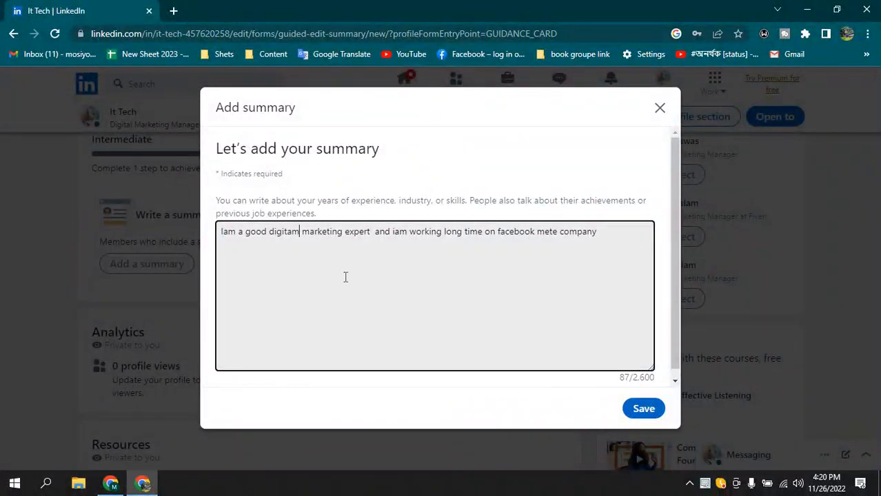
pyautogui.press('BackSpace')
pyautogui.write('l')
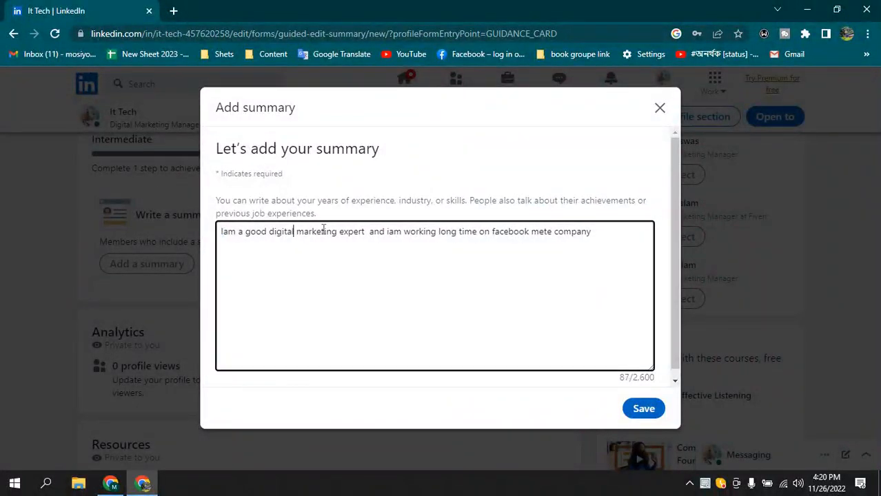
pyautogui.click(364, 233)
pyautogui.write('.')
pyautogui.press('BackSpace')
pyautogui.press('Delete')
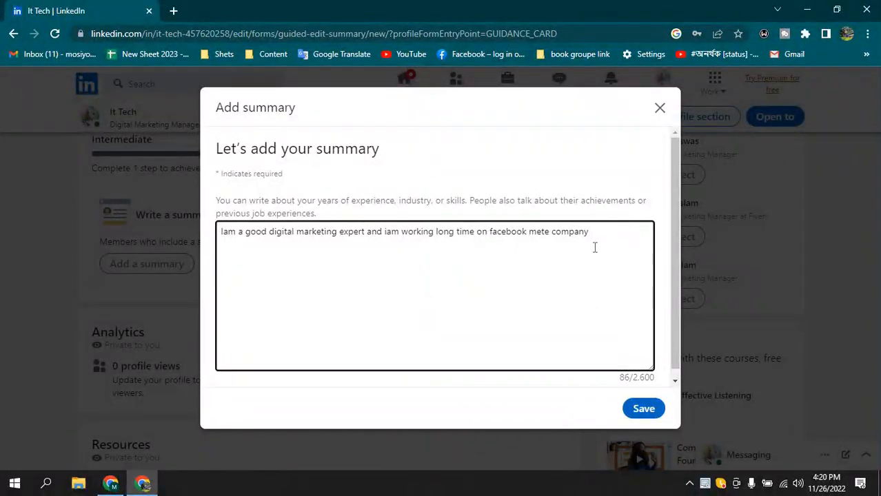
pyautogui.click(594, 236)
pyautogui.click(541, 231)
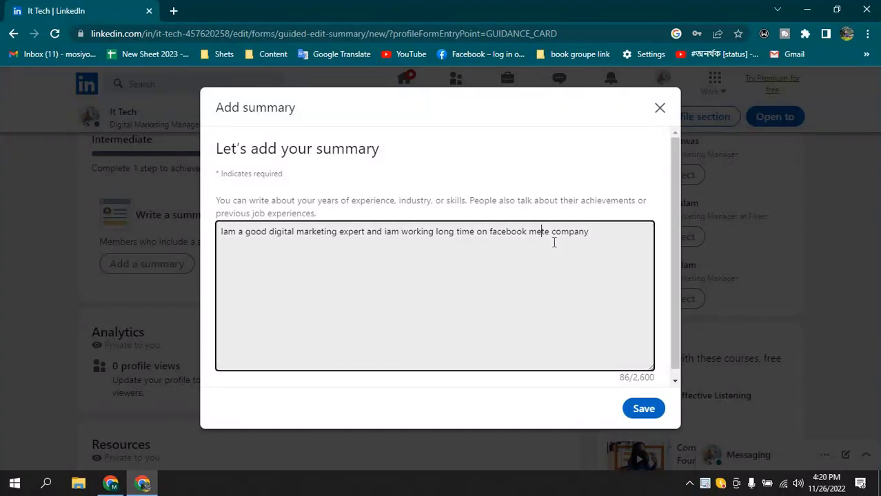
pyautogui.press('BackSpace')
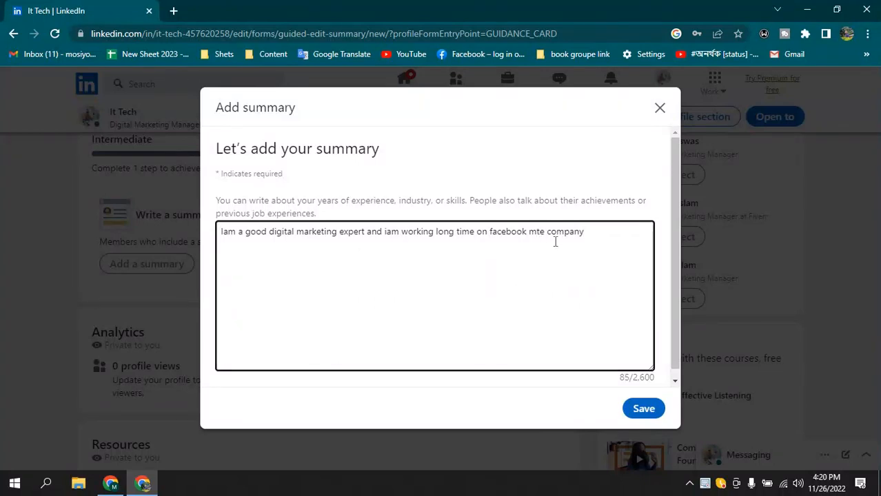
pyautogui.write('e')
pyautogui.press('BackSpace')
# Step: Finish the summary with 'any. Iam a Digital Marketing Manager on Fi…' and save it
pyautogui.write('any. Iam a ')
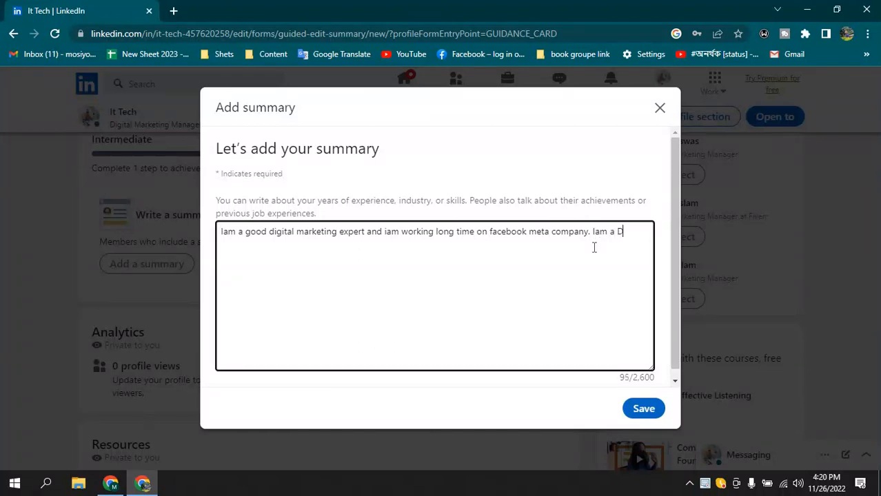
pyautogui.write('Digital Marketing M')
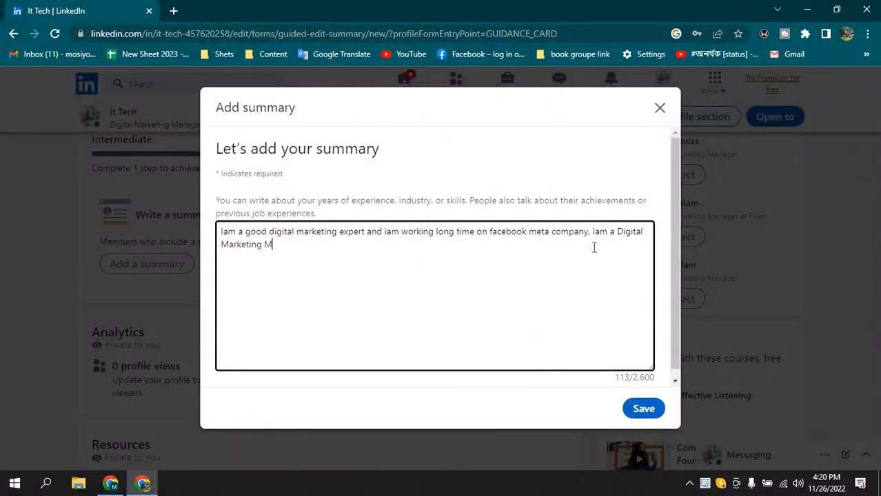
pyautogui.write('anager on Fiveer.')
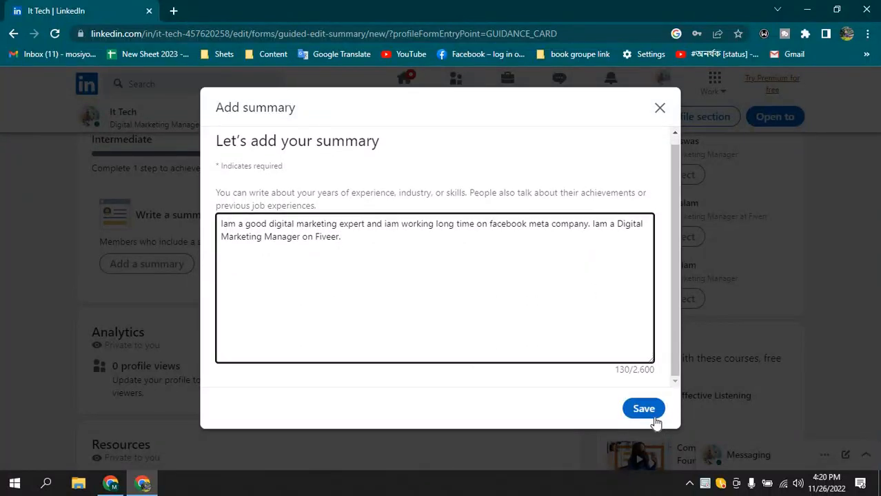
pyautogui.click(655, 408)
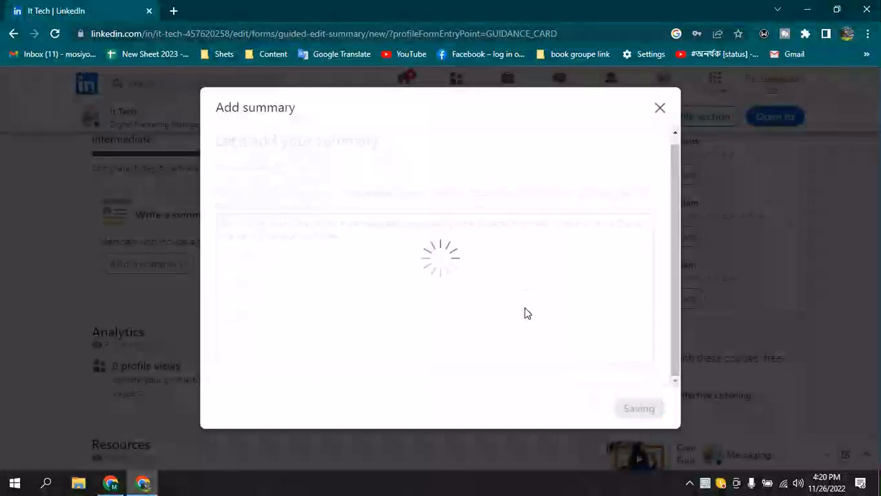
pyautogui.scroll(4, 420, 300)
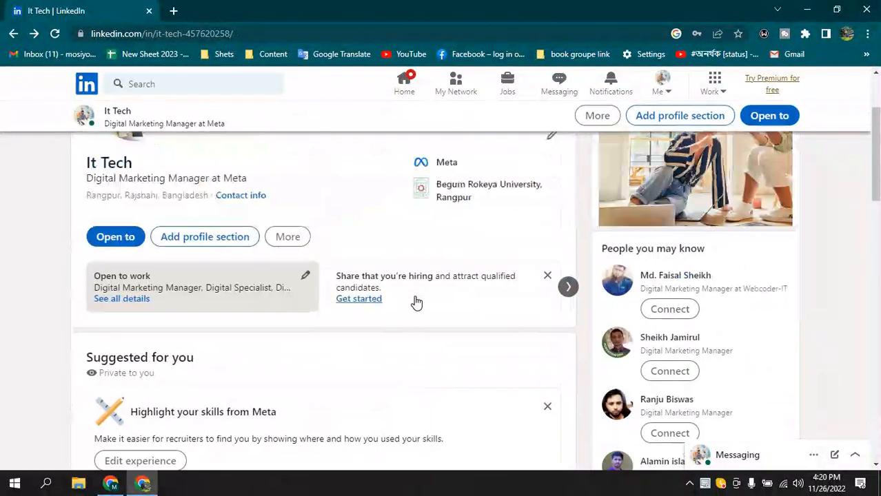
pyautogui.scroll(1, 416, 302)
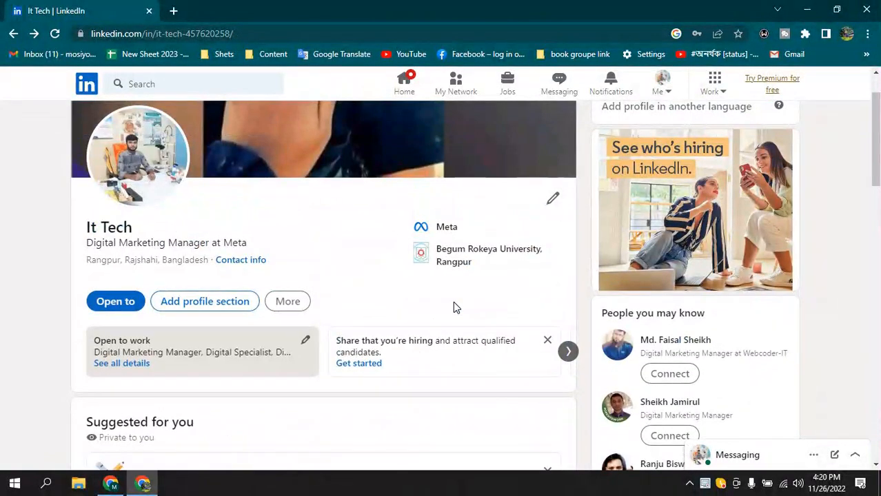